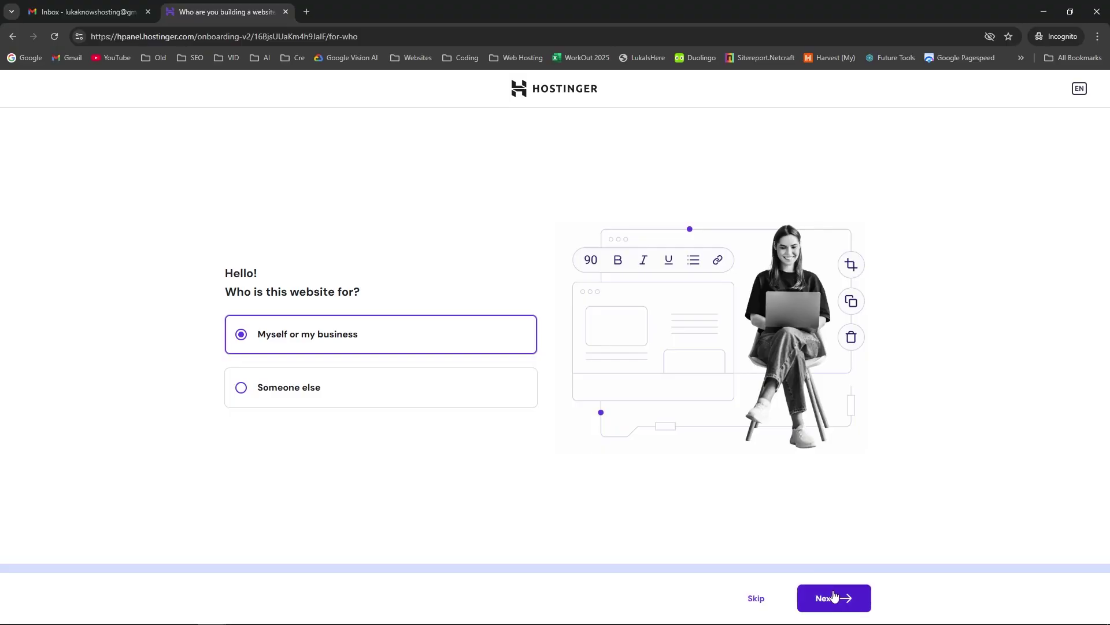
Choose to create a new website and continue to the how-to-build step.
{"action": "left_click", "coordinate": [831, 598]}
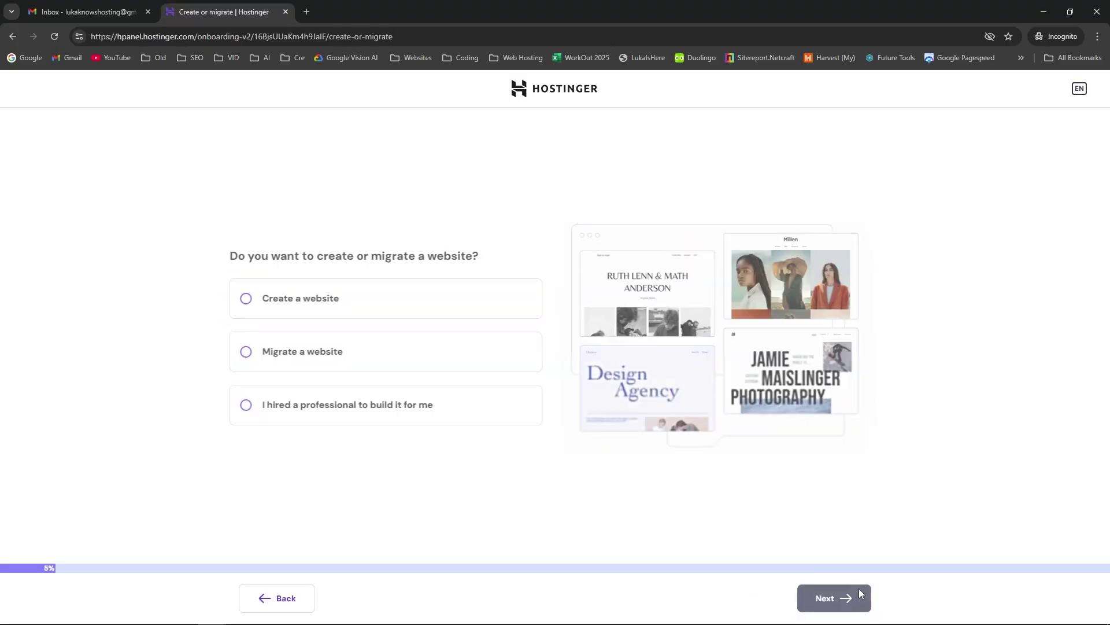
{"action": "left_click", "coordinate": [447, 315]}
{"action": "left_click", "coordinate": [831, 597]}
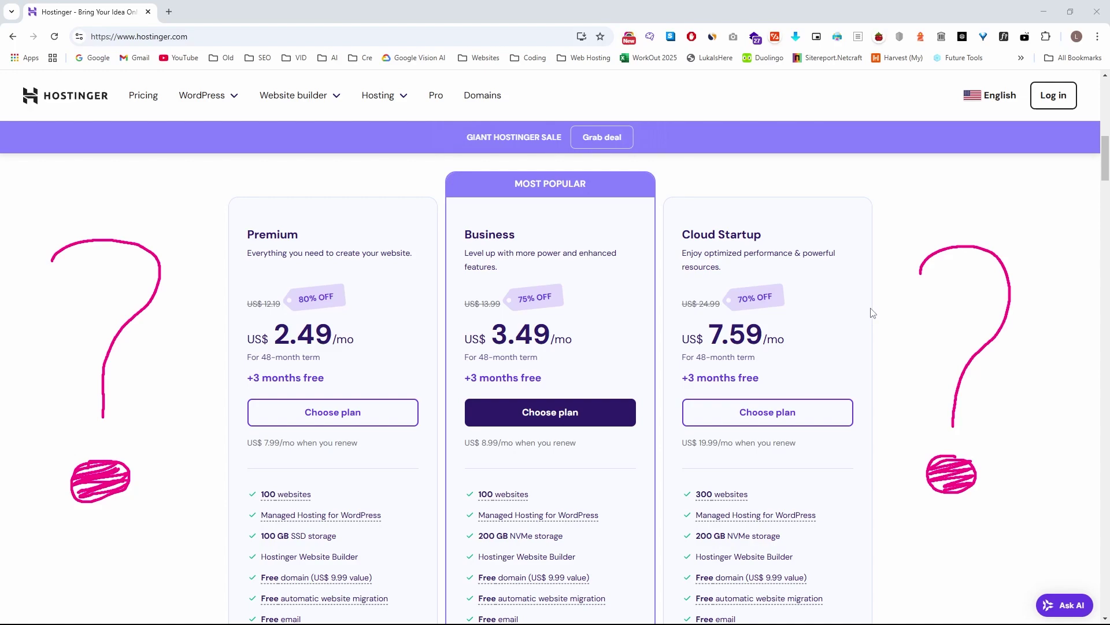
Mark up the speed table, open coupon entry, and submit the billing address for payment.
{"action": "scroll", "coordinate": [873, 312], "scroll_direction": "down", "scroll_amount": 5}
{"action": "scroll", "coordinate": [888, 319], "scroll_direction": "down", "scroll_amount": 10}
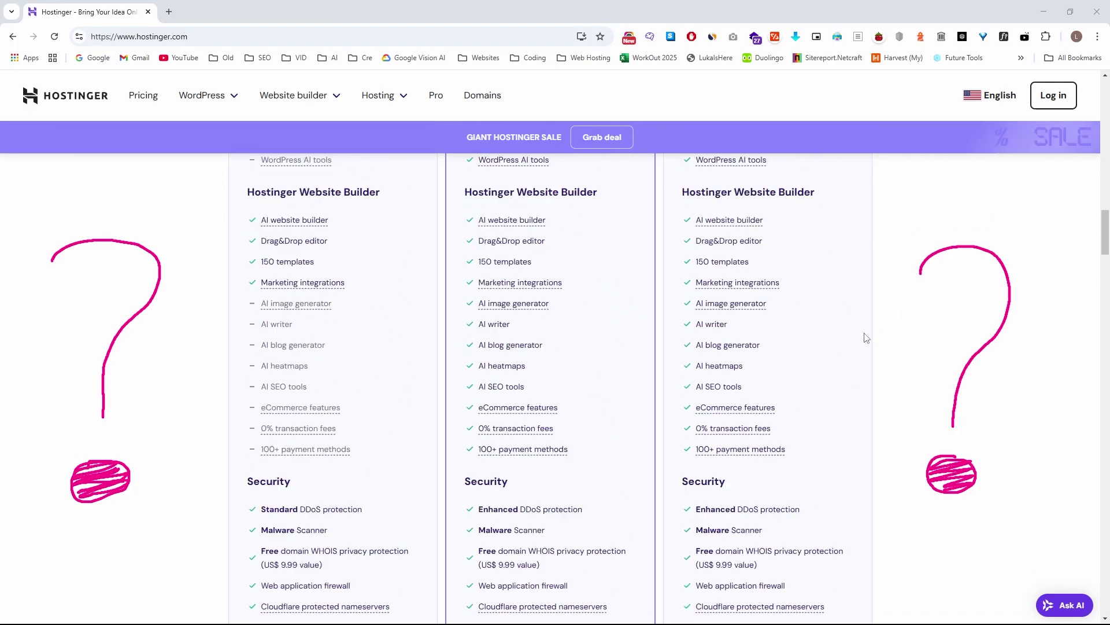
{"action": "scroll", "coordinate": [852, 344], "scroll_direction": "down", "scroll_amount": 7}
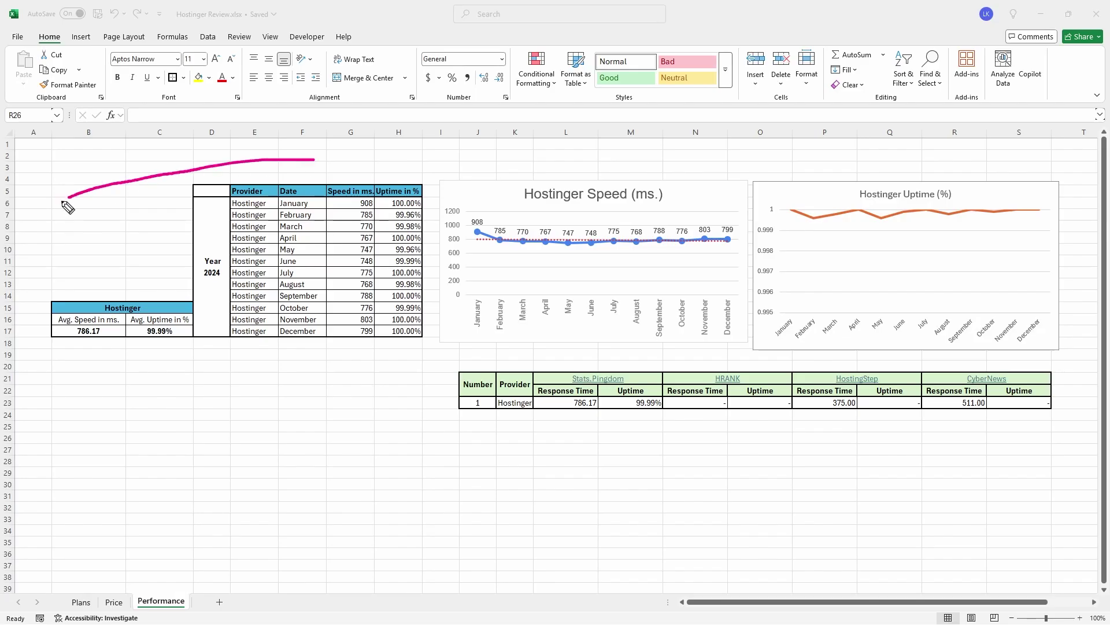
{"action": "mouse_move", "coordinate": [582, 485]}
{"action": "left_mouse_down"}
{"action": "mouse_move", "coordinate": [1100, 297]}
{"action": "mouse_move", "coordinate": [441, 142]}
{"action": "left_mouse_up"}
{"action": "left_click_drag", "start_coordinate": [441, 141], "coordinate": [285, 179]}
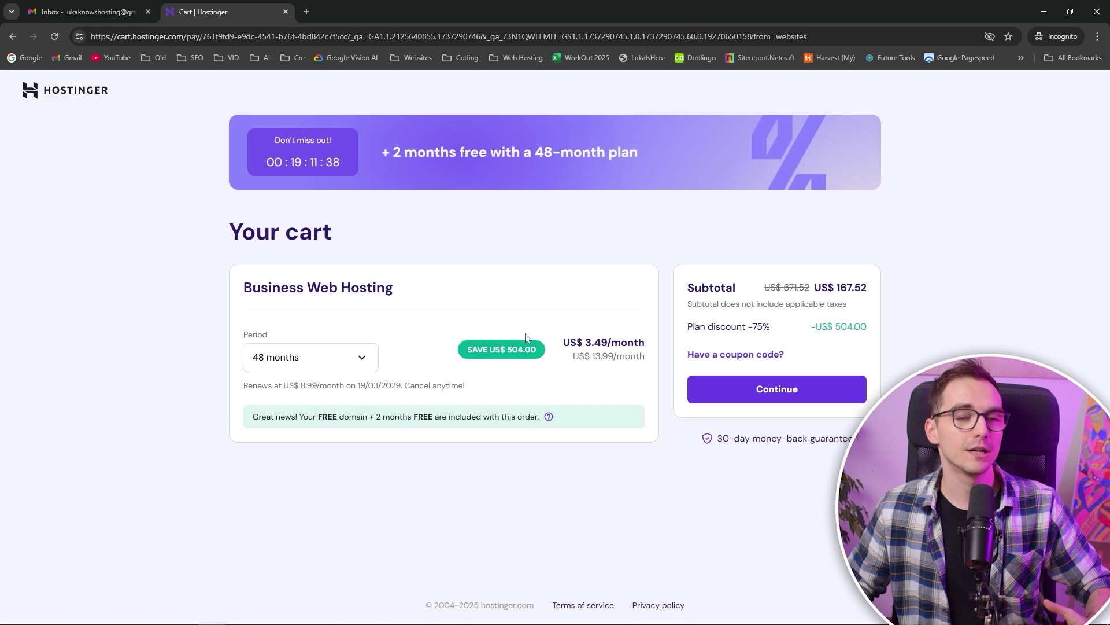
{"action": "left_click", "coordinate": [755, 405]}
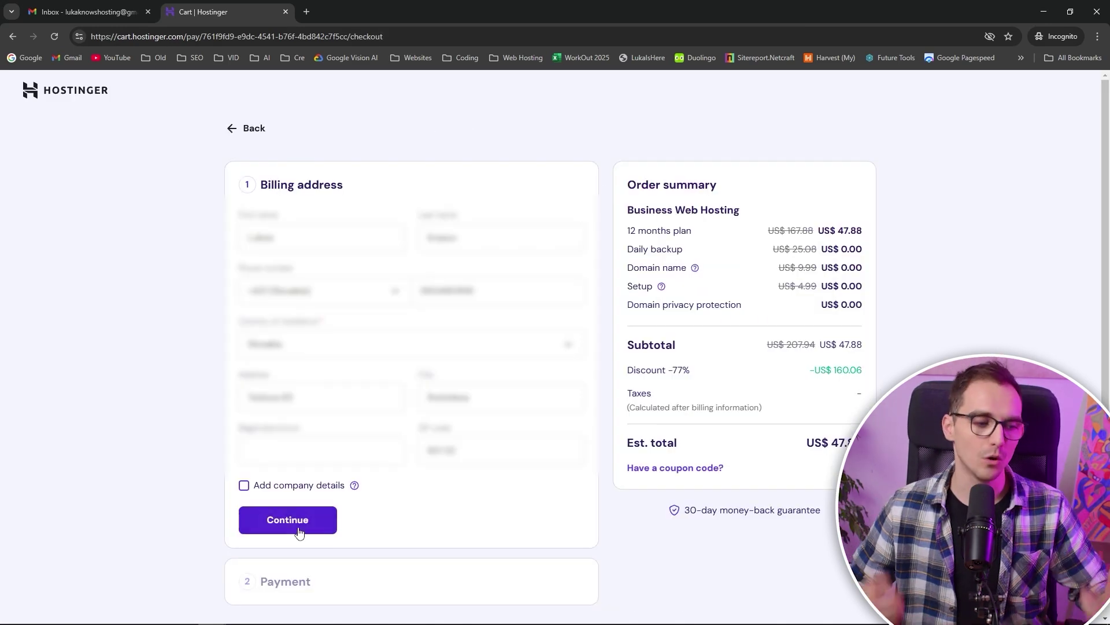
{"action": "left_click", "coordinate": [297, 524]}
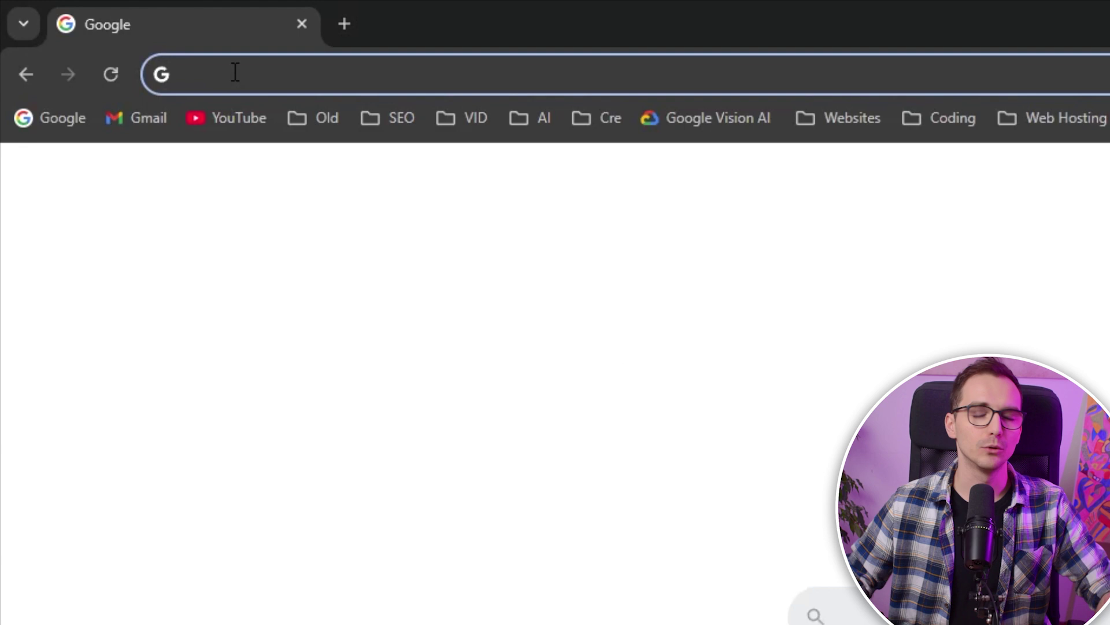
Load hostinger.com and scroll down to the Premium, Business and Cloud Startup pricing cards.
{"action": "type", "text": "hostinger.com"}
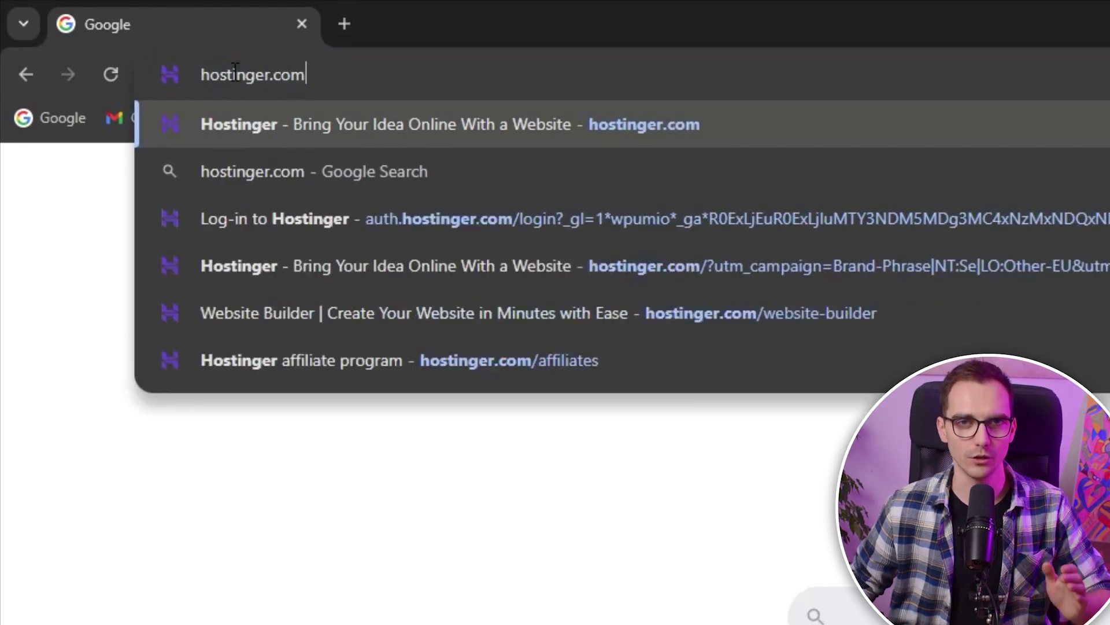
{"action": "key", "text": "Return"}
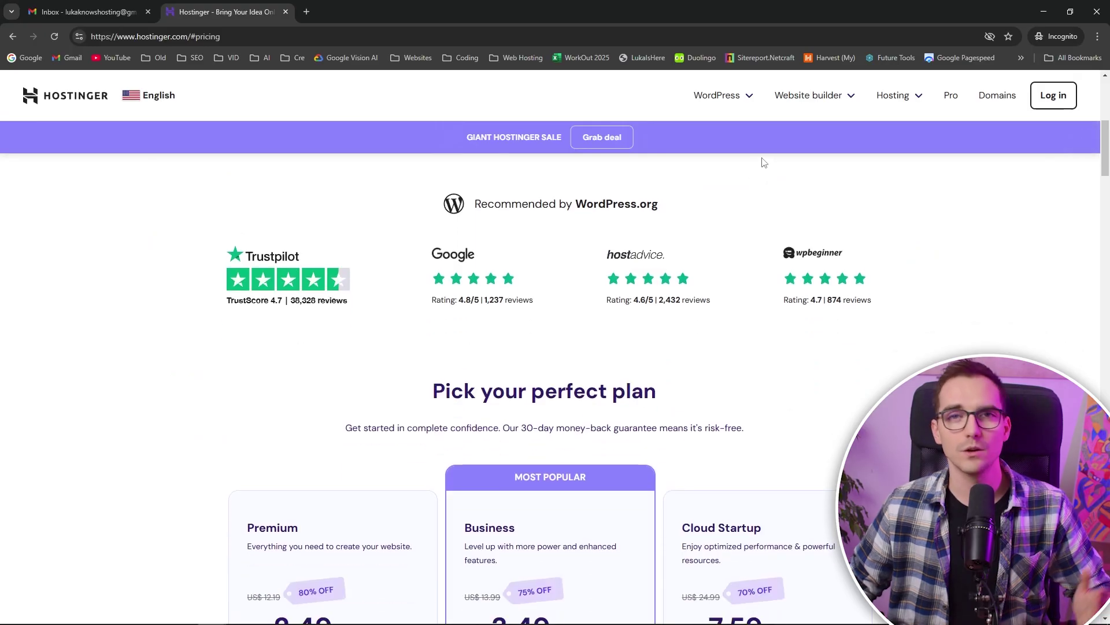
{"action": "scroll", "coordinate": [748, 158], "scroll_direction": "down", "scroll_amount": 5}
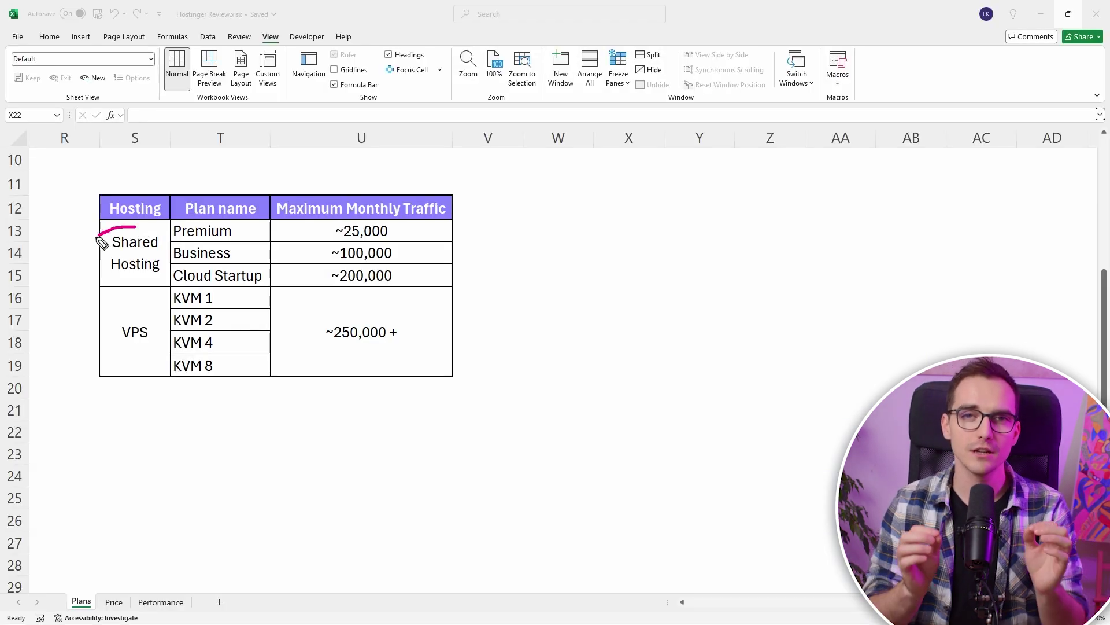
{"action": "mouse_move", "coordinate": [102, 243]}
{"action": "left_mouse_down"}
{"action": "mouse_move", "coordinate": [128, 290]}
{"action": "mouse_move", "coordinate": [175, 272]}
{"action": "mouse_move", "coordinate": [151, 232]}
{"action": "mouse_move", "coordinate": [124, 225]}
{"action": "left_mouse_up"}
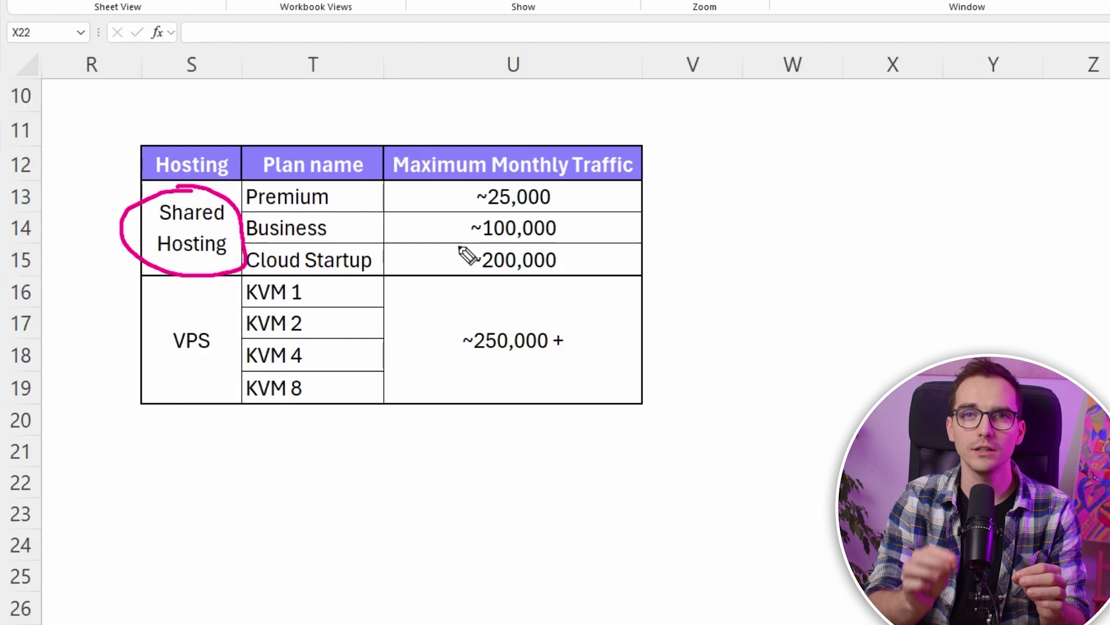
{"action": "mouse_move", "coordinate": [608, 222]}
{"action": "left_mouse_down"}
{"action": "mouse_move", "coordinate": [661, 254]}
{"action": "mouse_move", "coordinate": [796, 156]}
{"action": "left_mouse_up"}
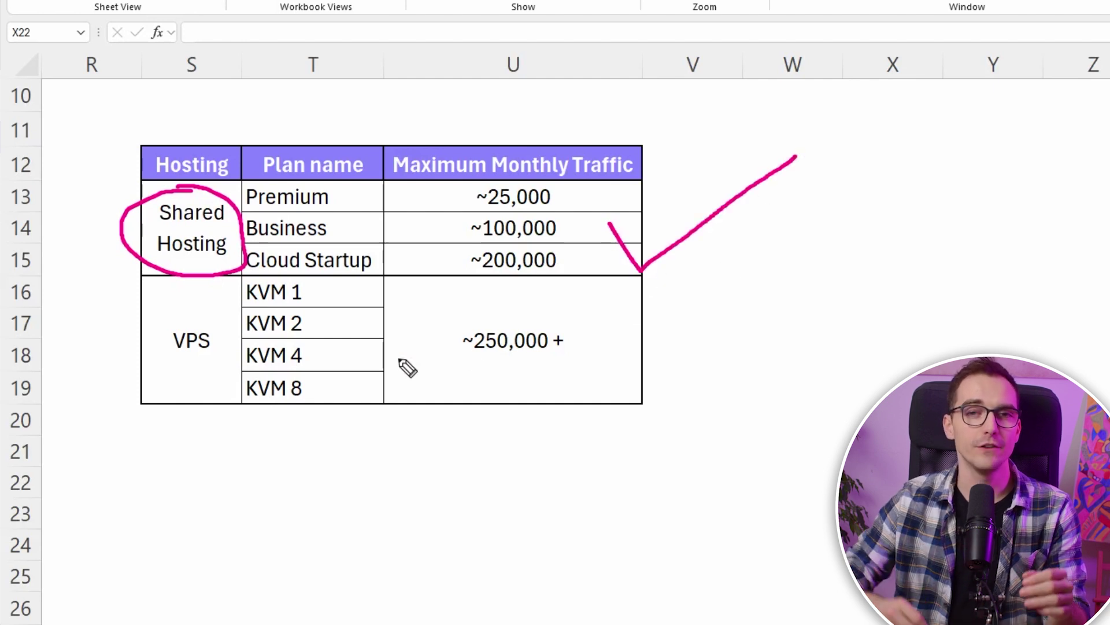
{"action": "mouse_move", "coordinate": [200, 318]}
{"action": "left_mouse_down"}
{"action": "mouse_move", "coordinate": [177, 321]}
{"action": "mouse_move", "coordinate": [149, 355]}
{"action": "mouse_move", "coordinate": [232, 339]}
{"action": "mouse_move", "coordinate": [198, 317]}
{"action": "left_mouse_up"}
{"action": "left_click_drag", "start_coordinate": [572, 364], "coordinate": [639, 314]}
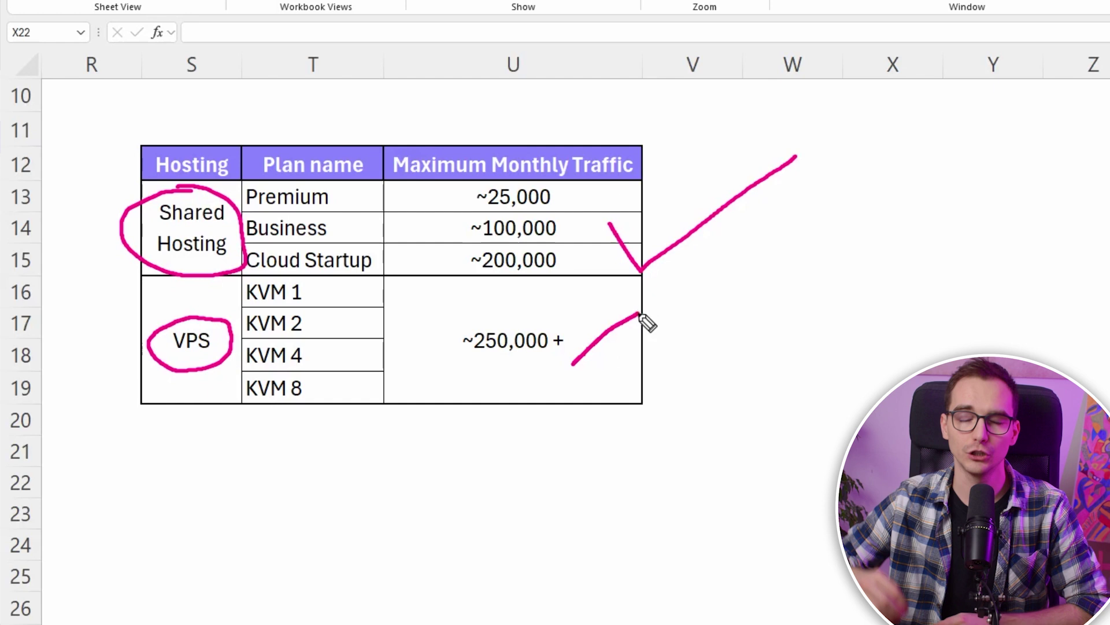
{"action": "left_click_drag", "start_coordinate": [570, 312], "coordinate": [640, 363]}
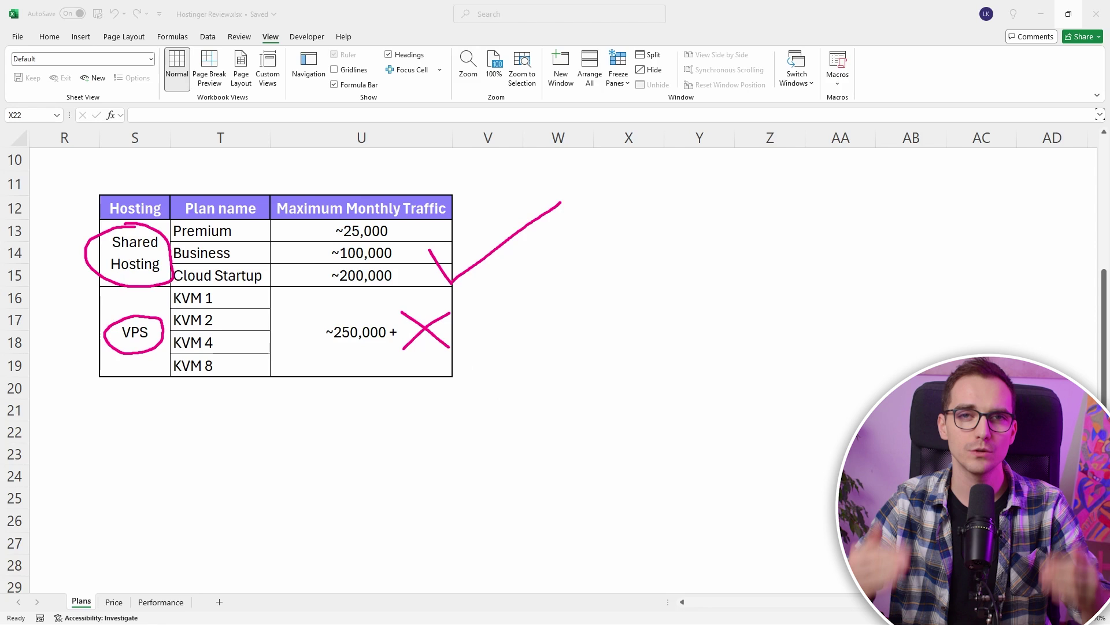
{"action": "key", "text": "Escape"}
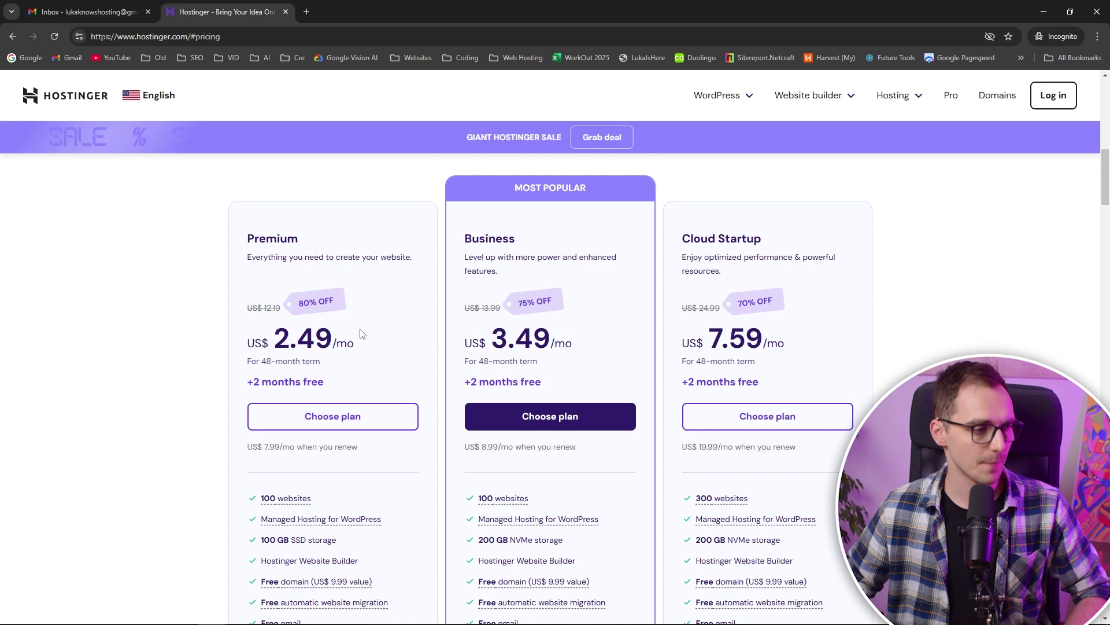
Circle the HostGator and SiteGround competitor discount tags and percentages.
{"action": "scroll", "coordinate": [362, 333], "scroll_direction": "down", "scroll_amount": 1}
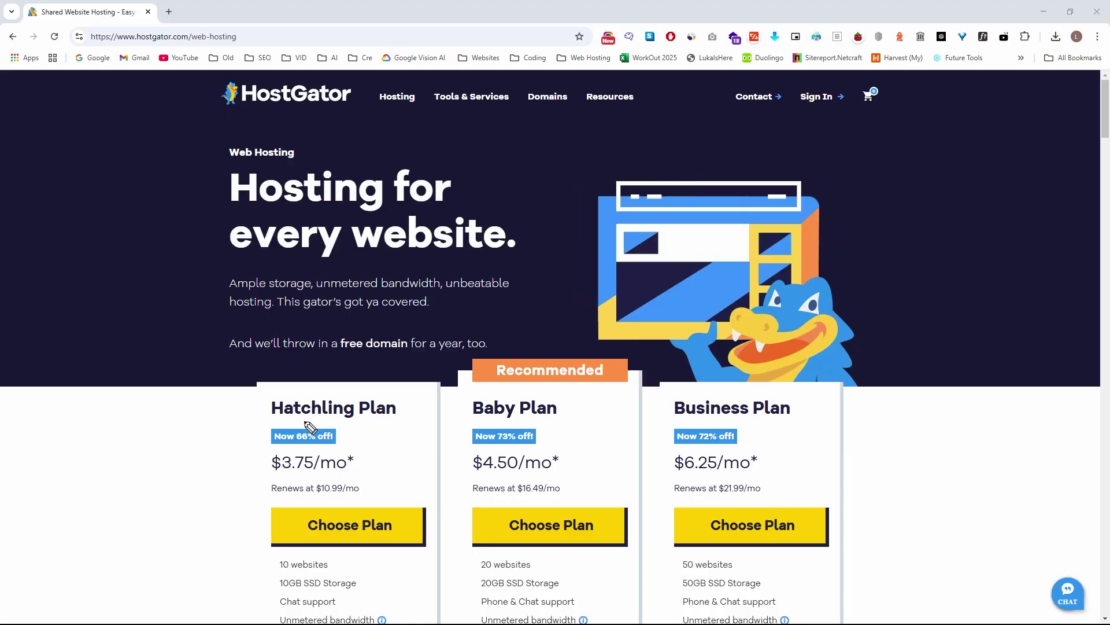
{"action": "mouse_move", "coordinate": [310, 426]}
{"action": "left_mouse_down"}
{"action": "mouse_move", "coordinate": [379, 461]}
{"action": "mouse_move", "coordinate": [702, 428]}
{"action": "mouse_move", "coordinate": [277, 420]}
{"action": "left_mouse_up"}
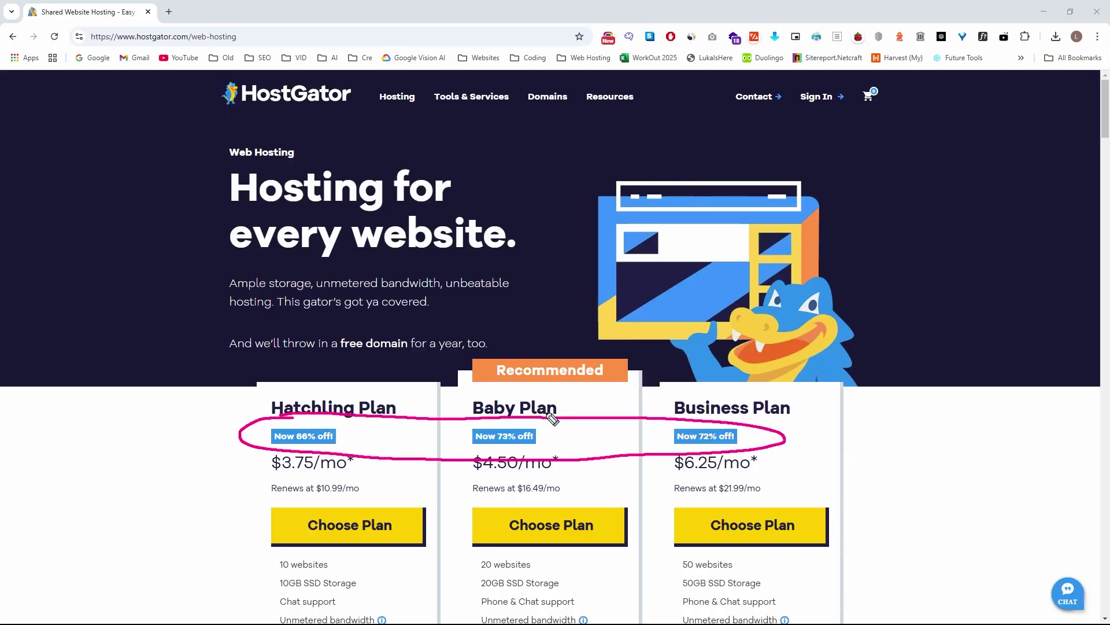
{"action": "mouse_move", "coordinate": [280, 298]}
{"action": "left_mouse_down"}
{"action": "mouse_move", "coordinate": [391, 335]}
{"action": "mouse_move", "coordinate": [740, 304]}
{"action": "mouse_move", "coordinate": [296, 298]}
{"action": "left_mouse_up"}
{"action": "mouse_move", "coordinate": [240, 307]}
{"action": "left_mouse_down"}
{"action": "mouse_move", "coordinate": [371, 347]}
{"action": "mouse_move", "coordinate": [803, 340]}
{"action": "mouse_move", "coordinate": [272, 304]}
{"action": "mouse_move", "coordinate": [225, 315]}
{"action": "left_mouse_up"}
{"action": "scroll", "coordinate": [520, 405], "scroll_direction": "down", "scroll_amount": 4}
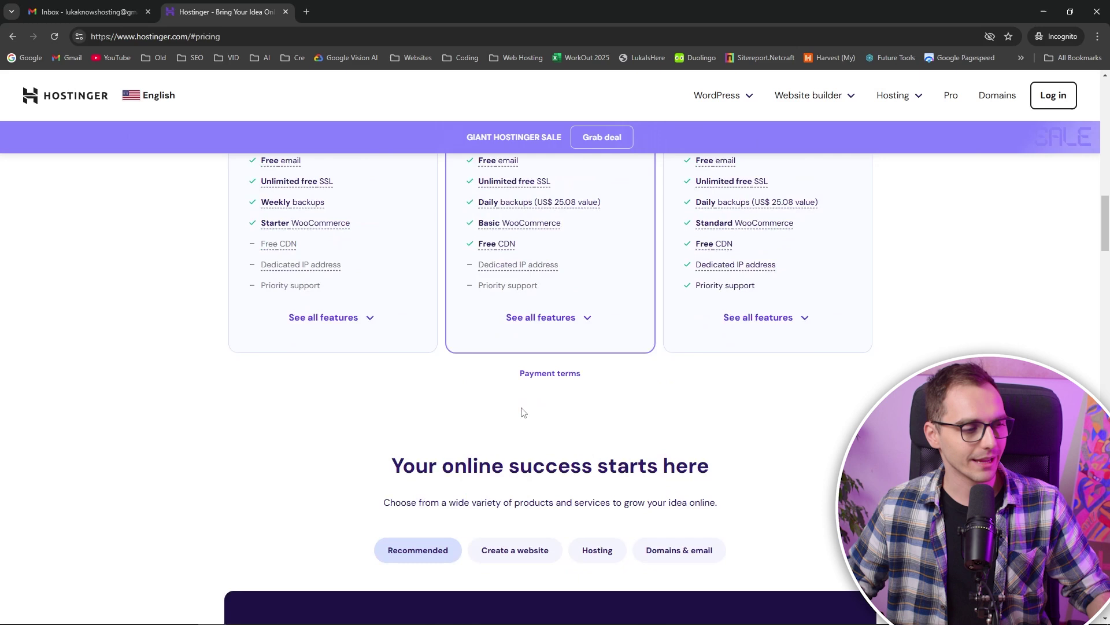
Check the payment terms, expand every plan's full feature list, then bring up Hostinger Review.xlsx.
{"action": "left_click", "coordinate": [546, 373]}
{"action": "left_click", "coordinate": [822, 298]}
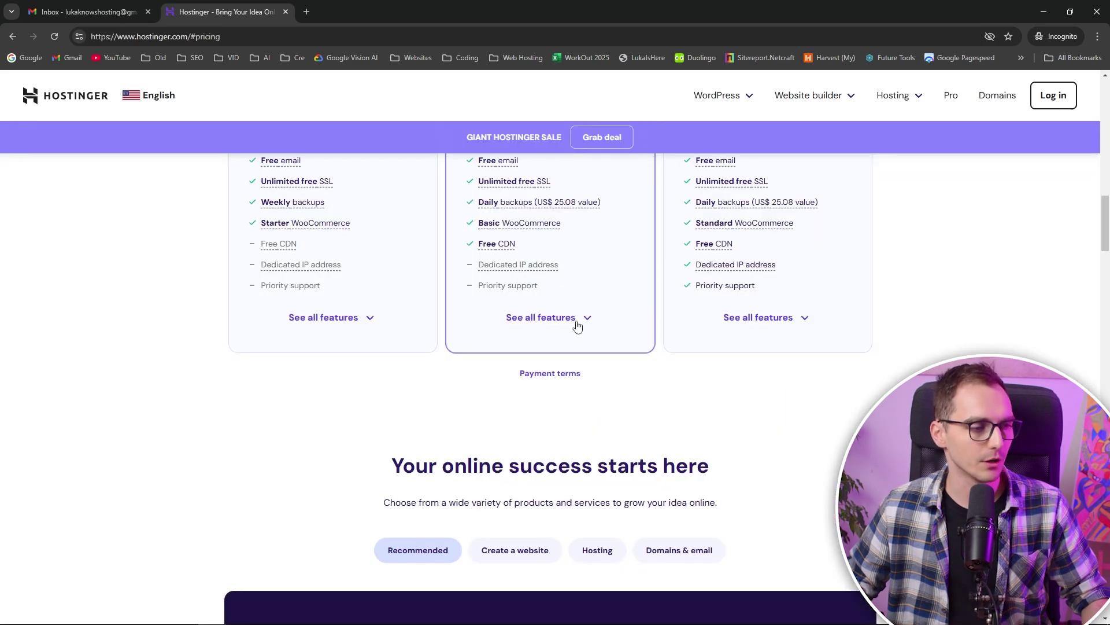
{"action": "left_click", "coordinate": [512, 320]}
{"action": "scroll", "coordinate": [561, 367], "scroll_direction": "up", "scroll_amount": 3}
{"action": "scroll", "coordinate": [561, 367], "scroll_direction": "down", "scroll_amount": 15}
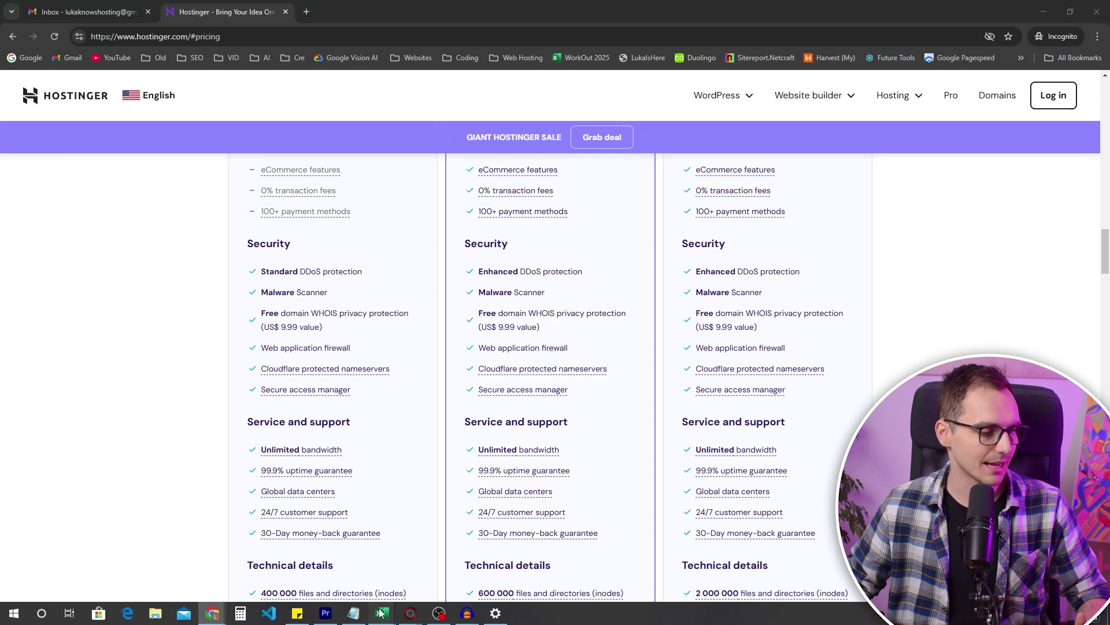
{"action": "mouse_move", "coordinate": [382, 613]}
{"action": "left_click", "coordinate": [350, 565]}
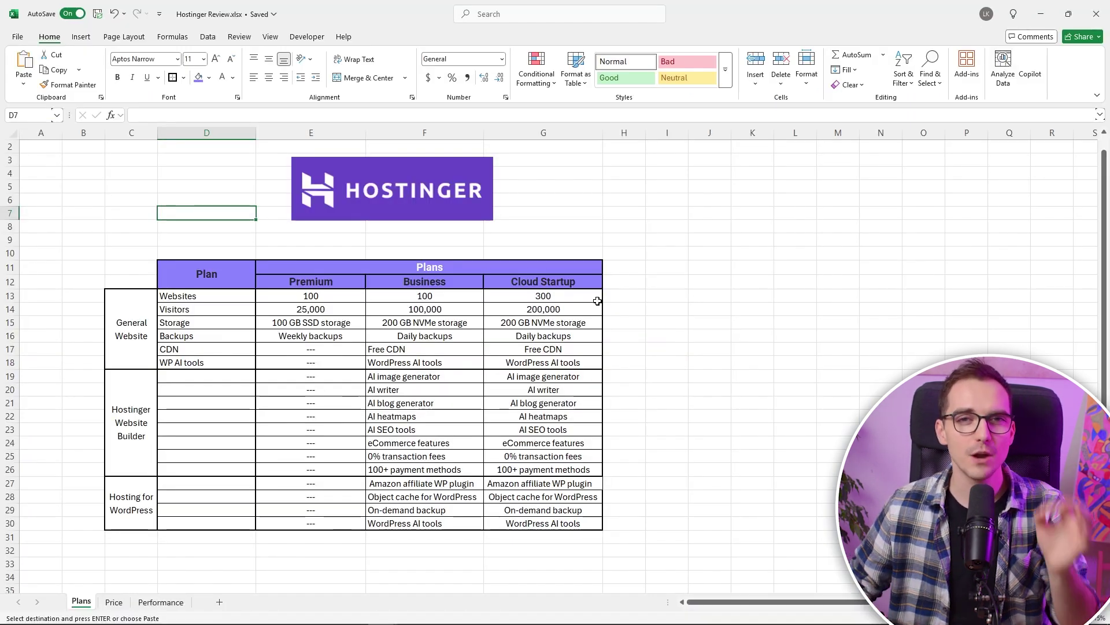
{"action": "left_click", "coordinate": [795, 267]}
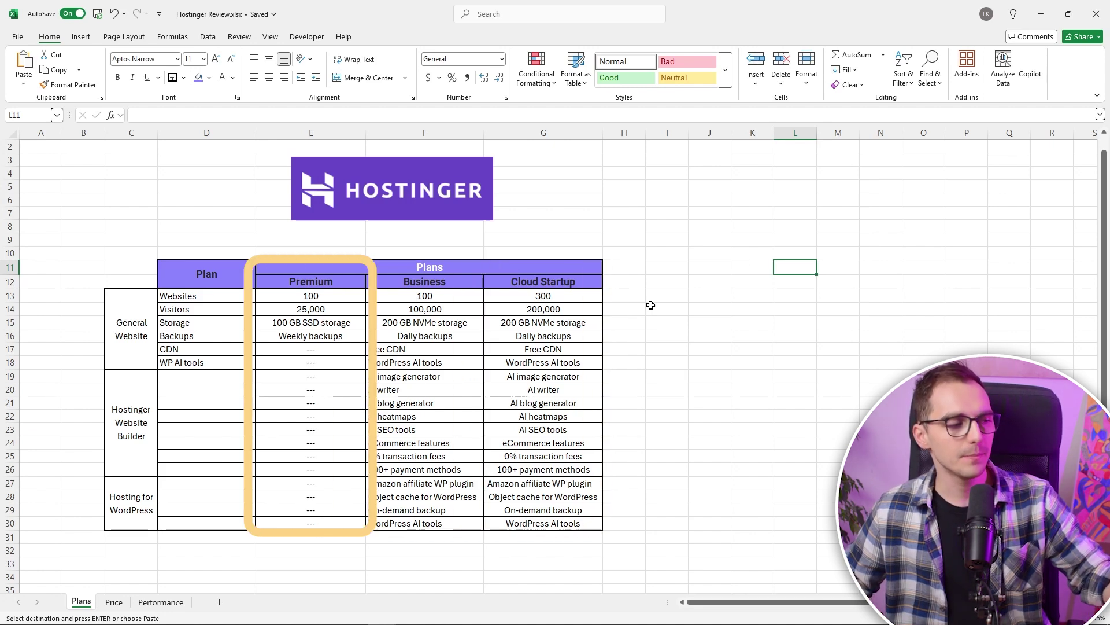
Inspect the Premium and Business websites, visitor and storage values in cells E13 to F15.
{"action": "left_click", "coordinate": [318, 302]}
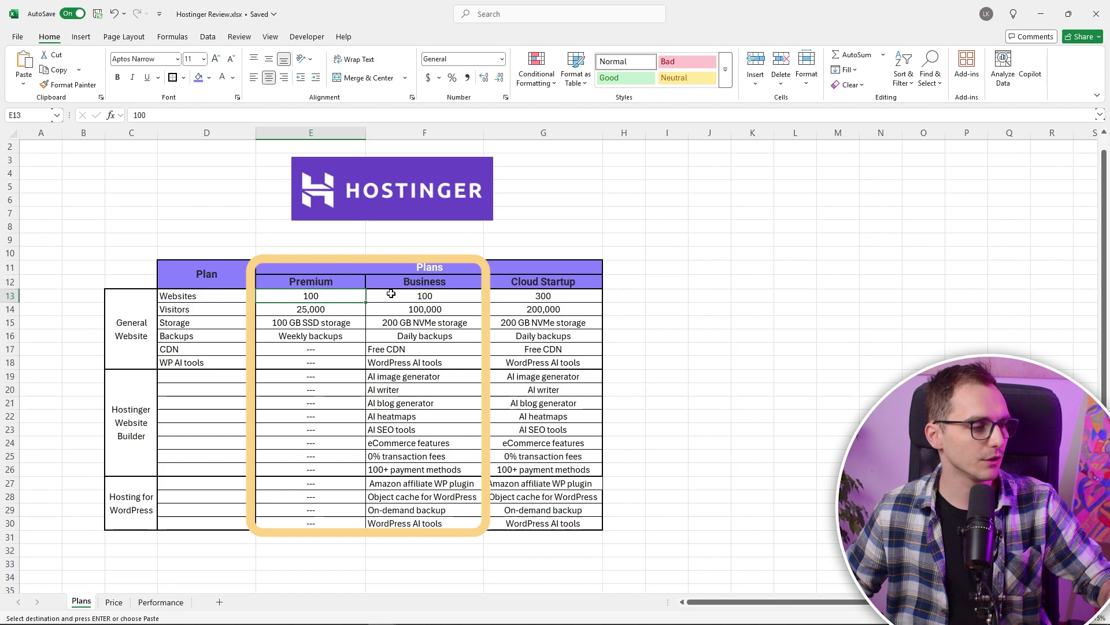
{"action": "left_click", "coordinate": [325, 300]}
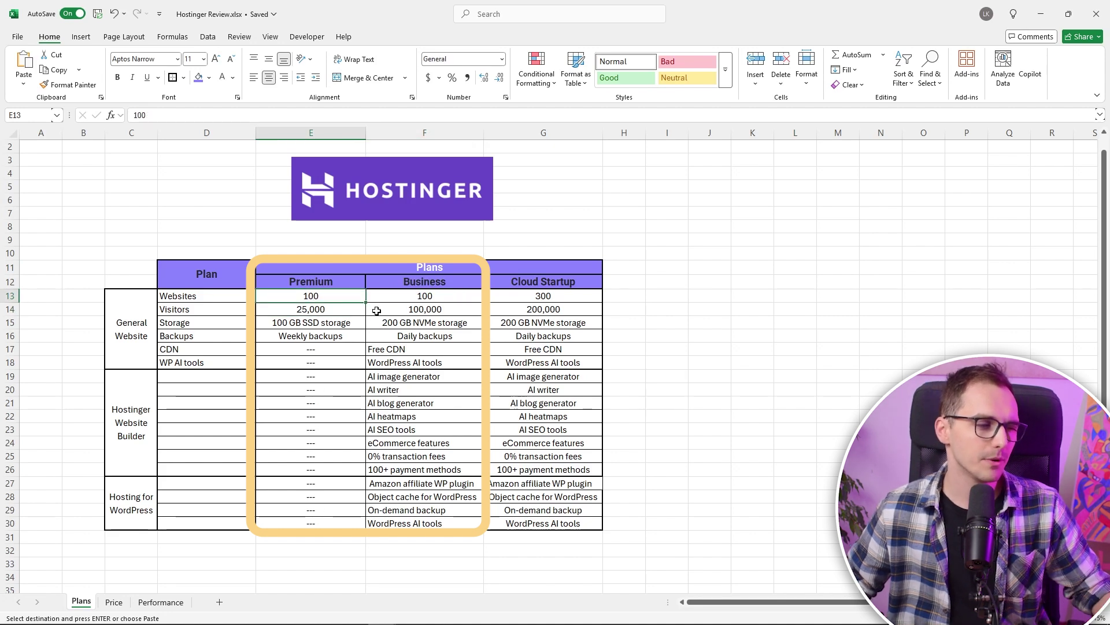
{"action": "left_click", "coordinate": [408, 297]}
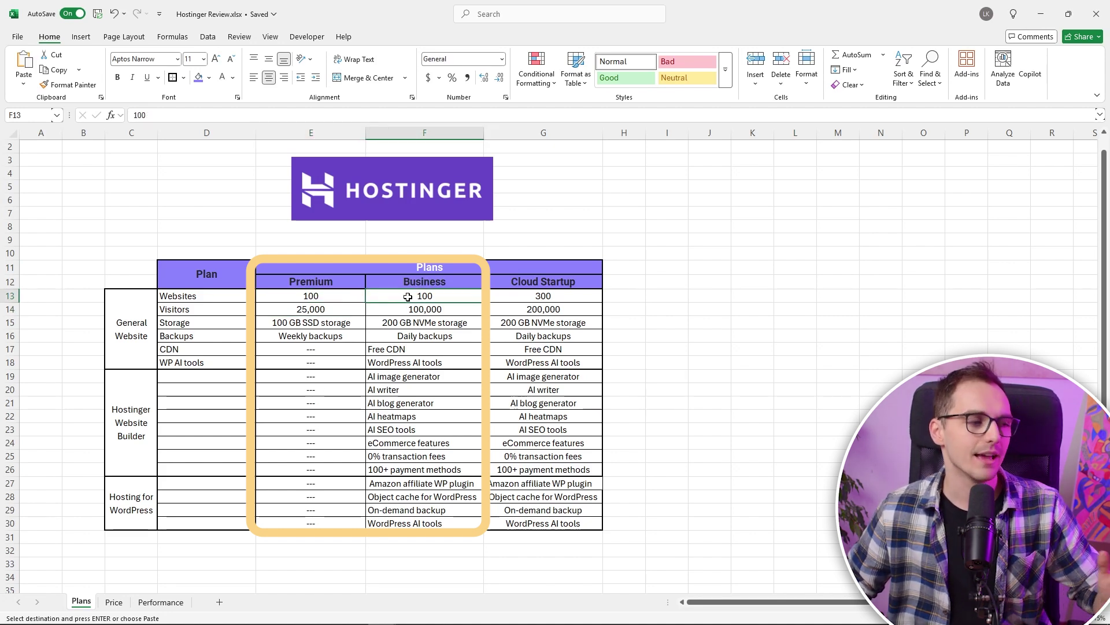
{"action": "left_click", "coordinate": [321, 310]}
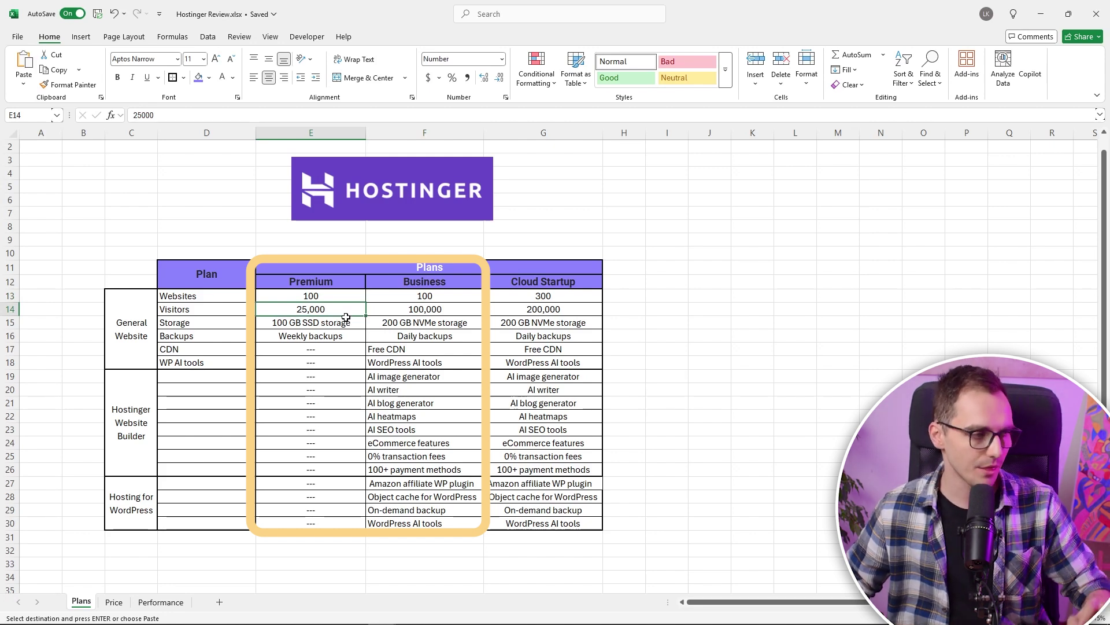
{"action": "left_click", "coordinate": [413, 313]}
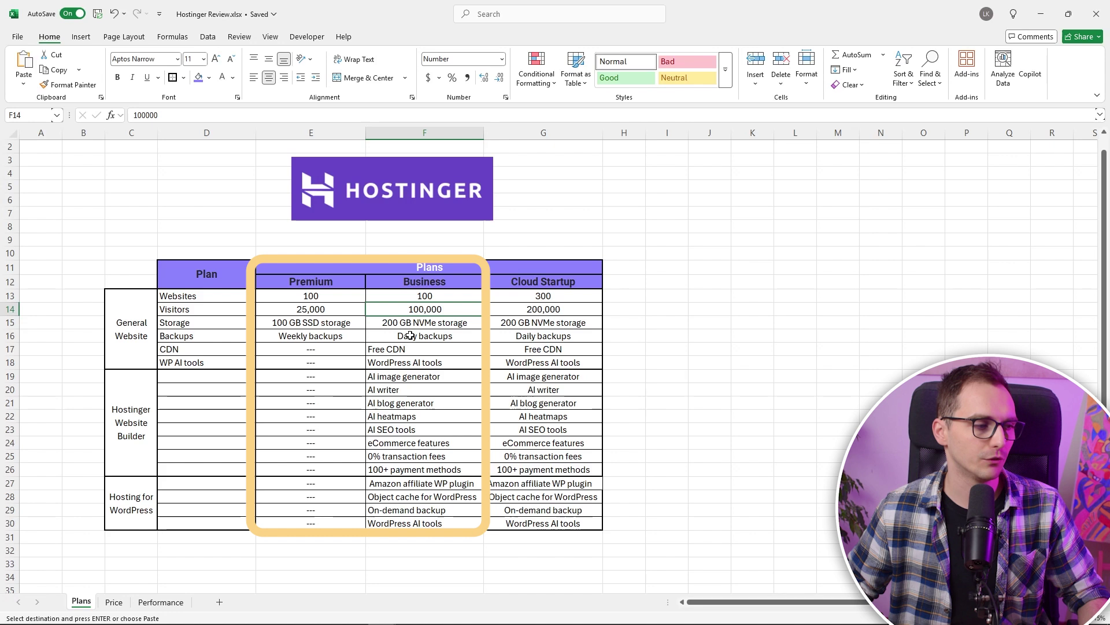
{"action": "left_click", "coordinate": [345, 325]}
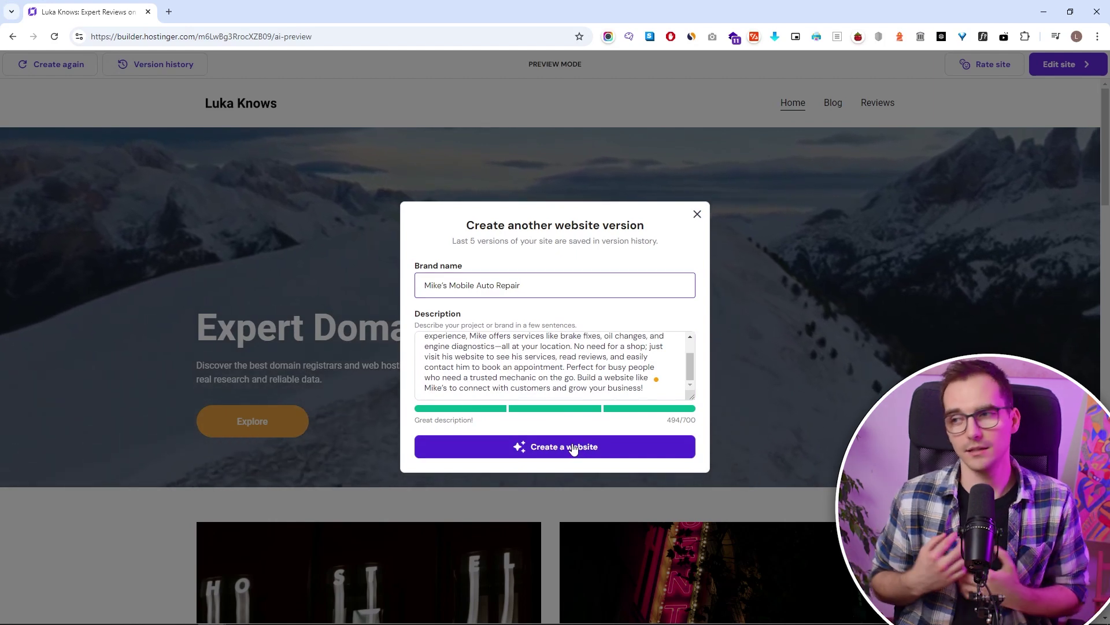
Generate the new mobile auto repair website from its description and scroll through the preview.
{"action": "left_click", "coordinate": [573, 447]}
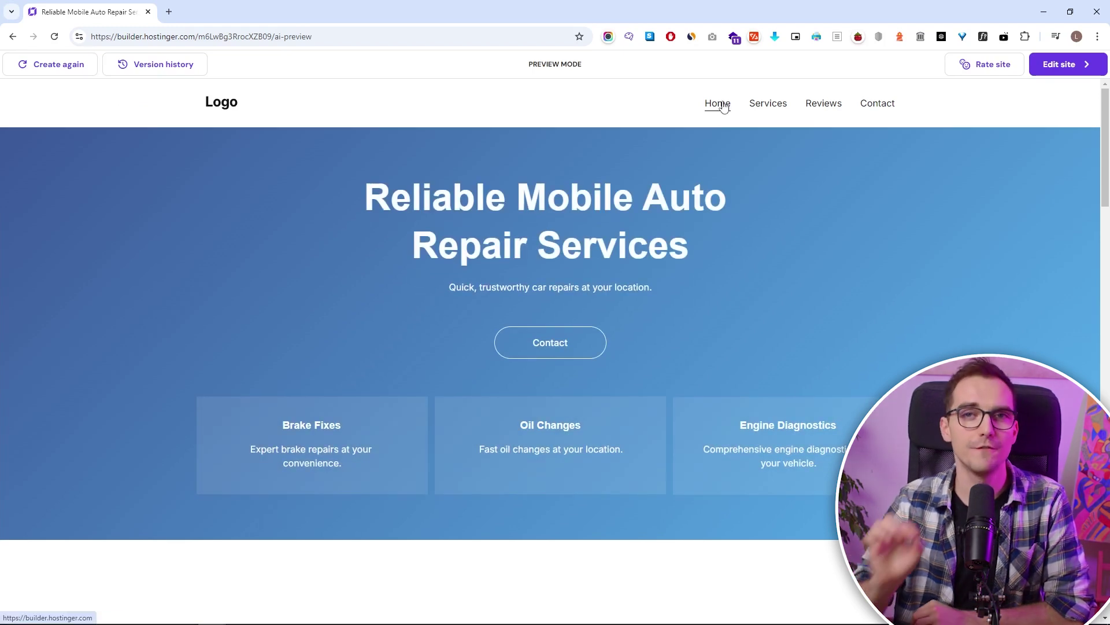
{"action": "scroll", "coordinate": [650, 191], "scroll_direction": "down", "scroll_amount": 8}
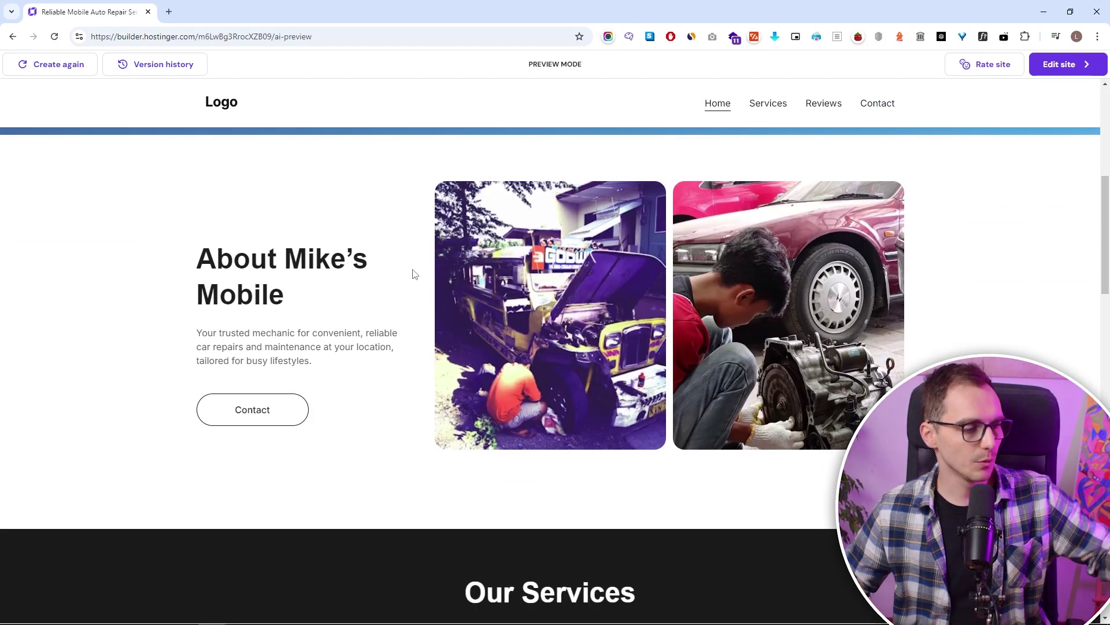
{"action": "scroll", "coordinate": [412, 273], "scroll_direction": "down", "scroll_amount": 8}
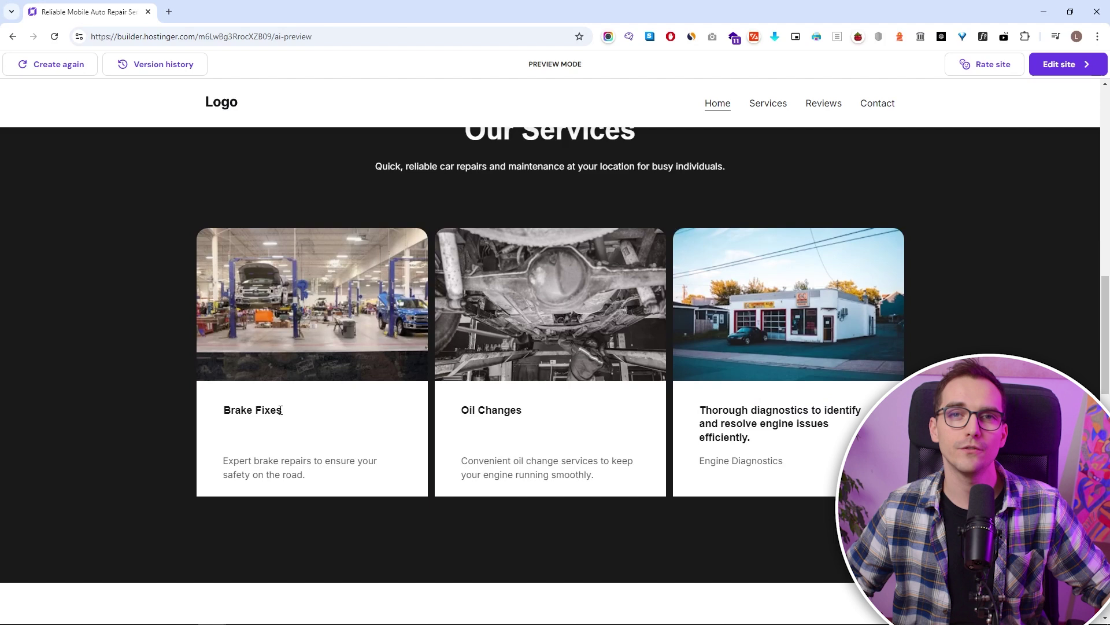
{"action": "scroll", "coordinate": [427, 387], "scroll_direction": "down", "scroll_amount": 7}
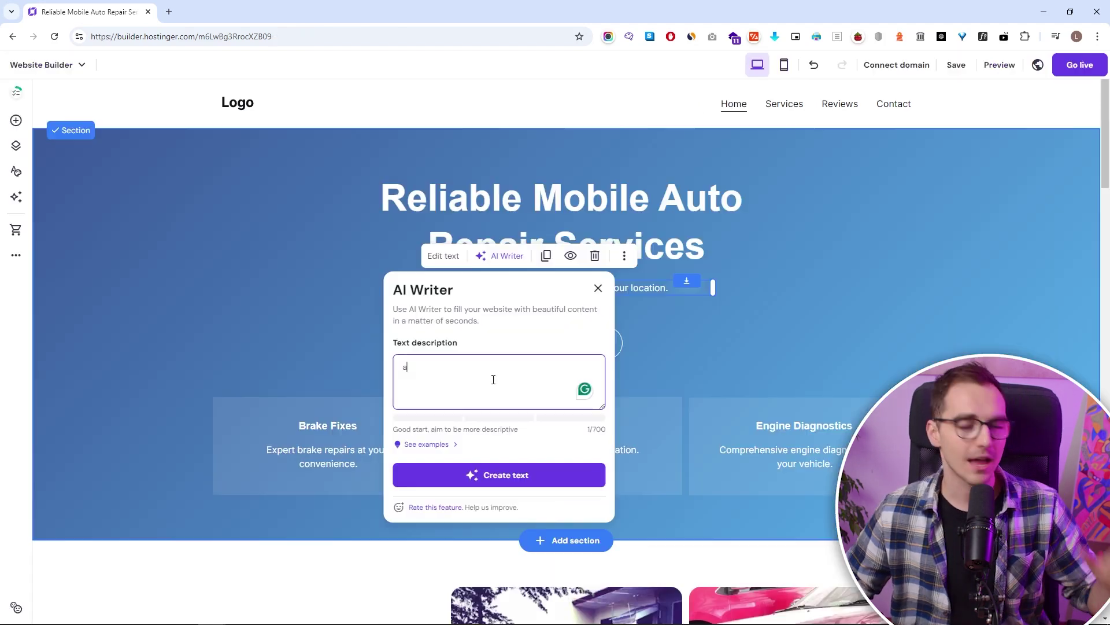
Generate AI copy on why a good auto mechanic matters and insert two AI mechanic images.
{"action": "type", "text": "ct as a copywriter and create a reason why it is important to find a good auto mechanic"}
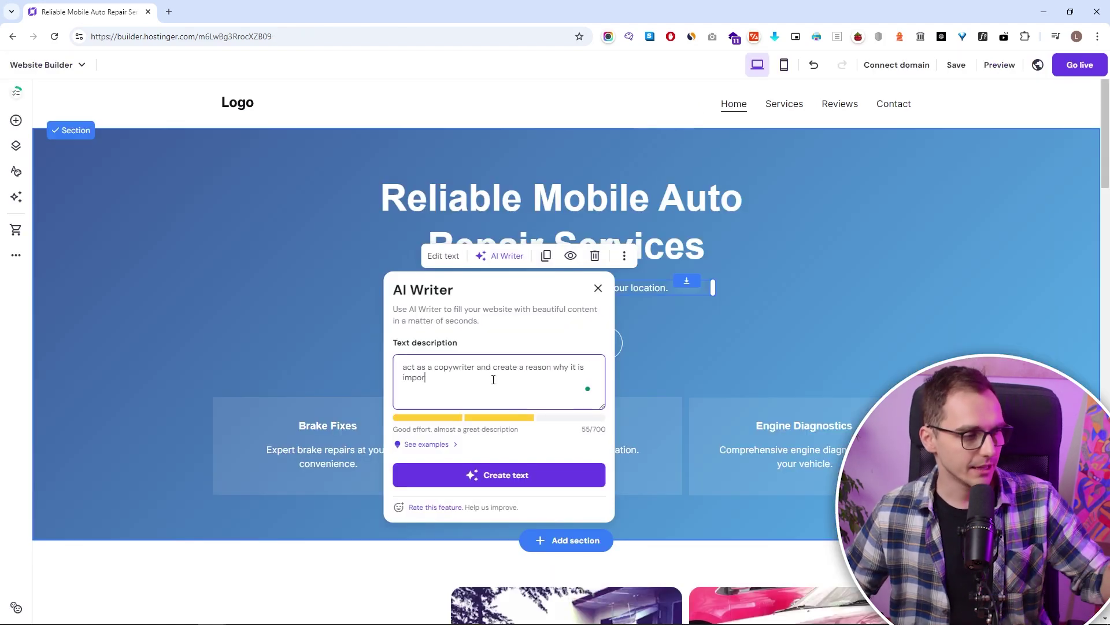
{"action": "left_click", "coordinate": [499, 474]}
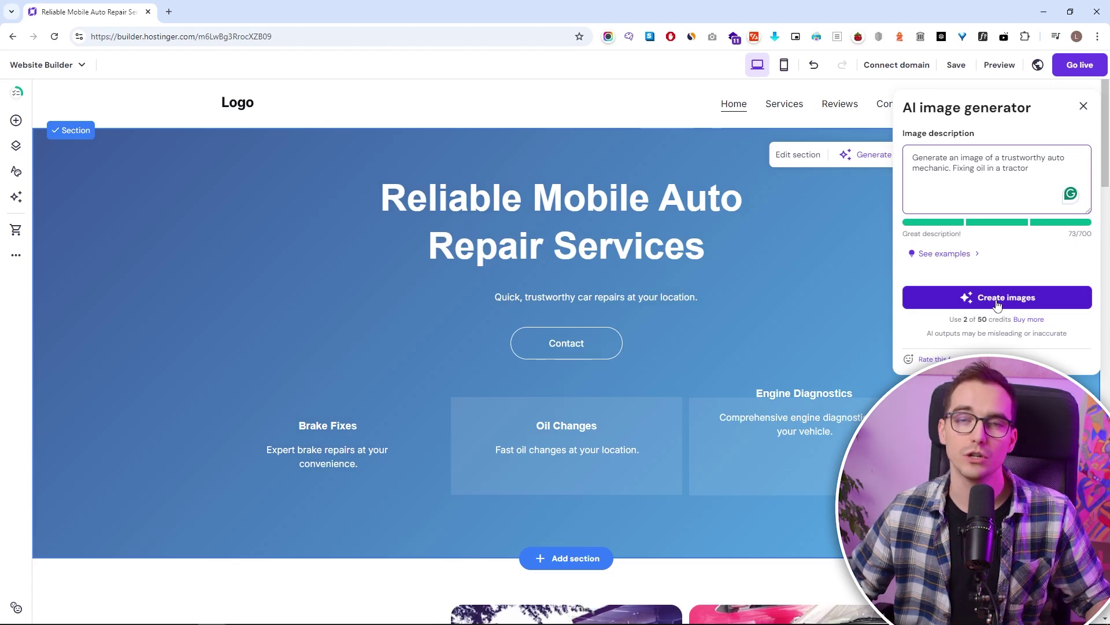
{"action": "left_click", "coordinate": [997, 300]}
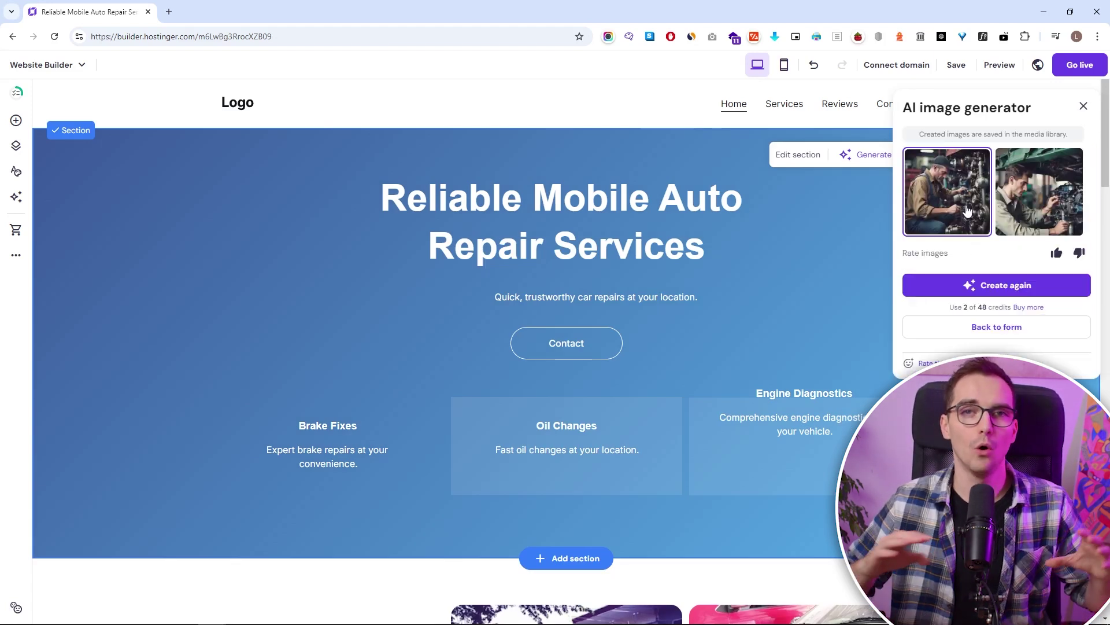
{"action": "left_click", "coordinate": [968, 210]}
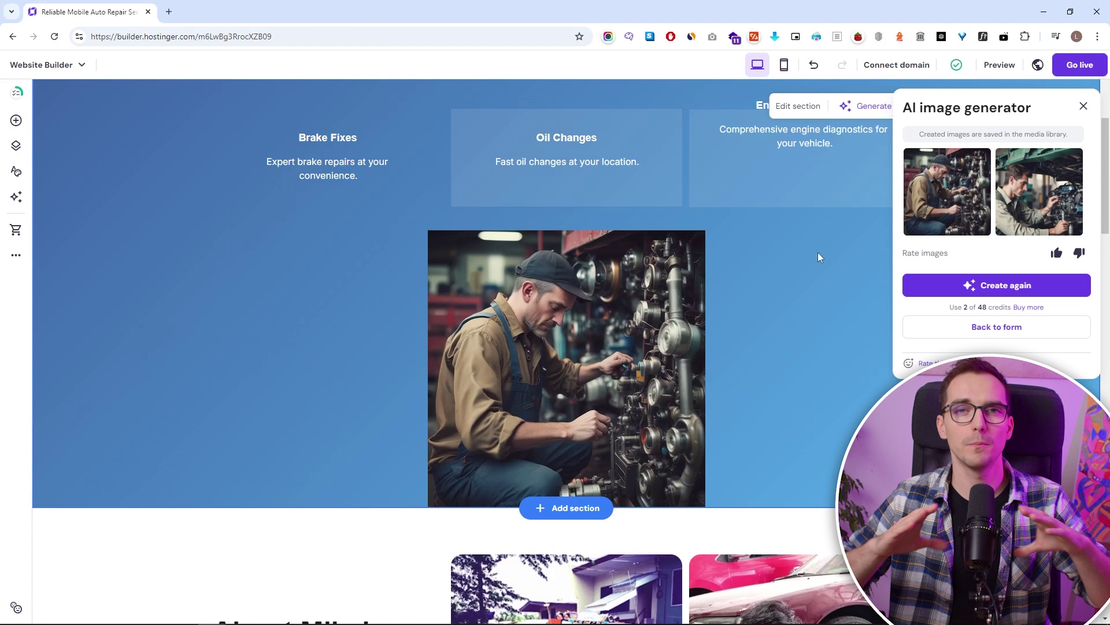
{"action": "left_click", "coordinate": [1040, 191]}
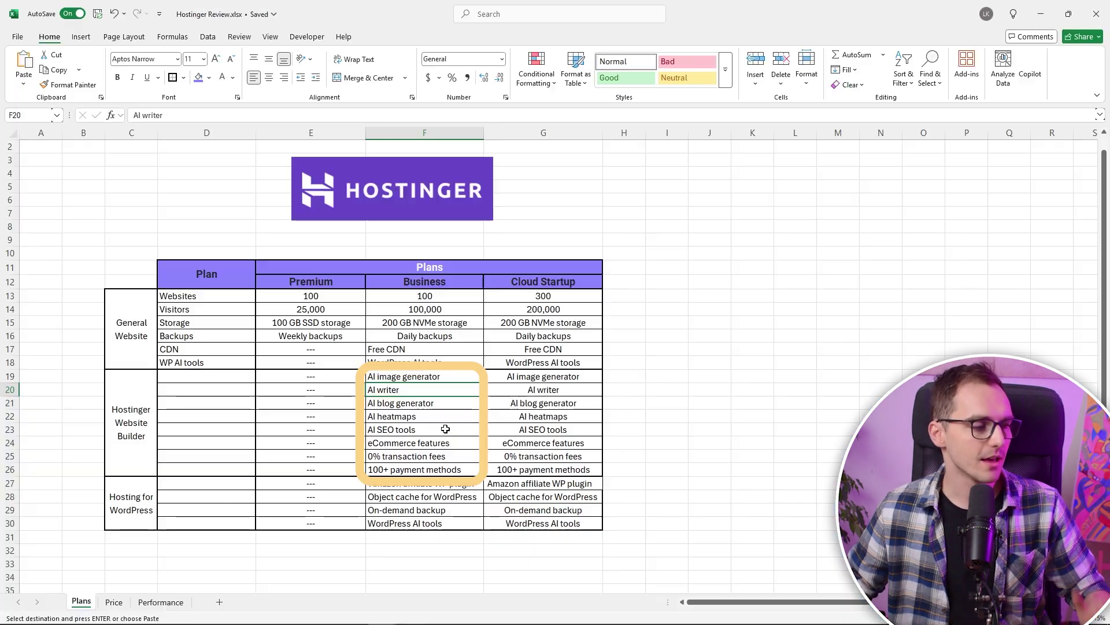
Review the Business AI SEO tools entry and the Weekly versus Daily Backups values.
{"action": "left_click", "coordinate": [445, 429]}
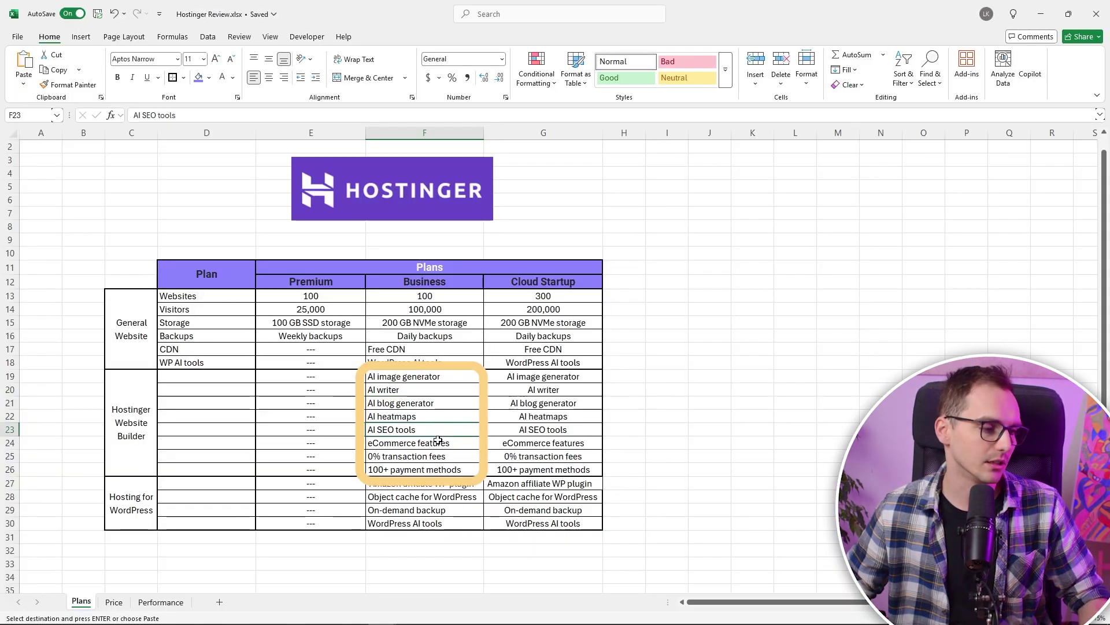
{"action": "scroll", "coordinate": [435, 458], "scroll_direction": "down", "scroll_amount": 1}
{"action": "scroll", "coordinate": [347, 404], "scroll_direction": "up", "scroll_amount": 1}
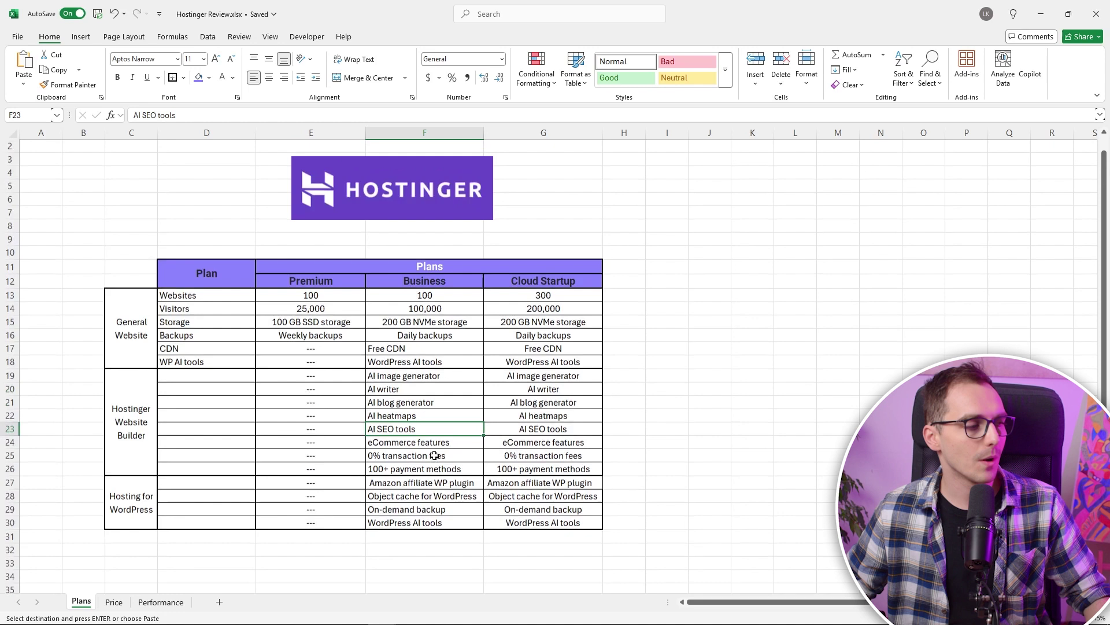
{"action": "left_click", "coordinate": [227, 336]}
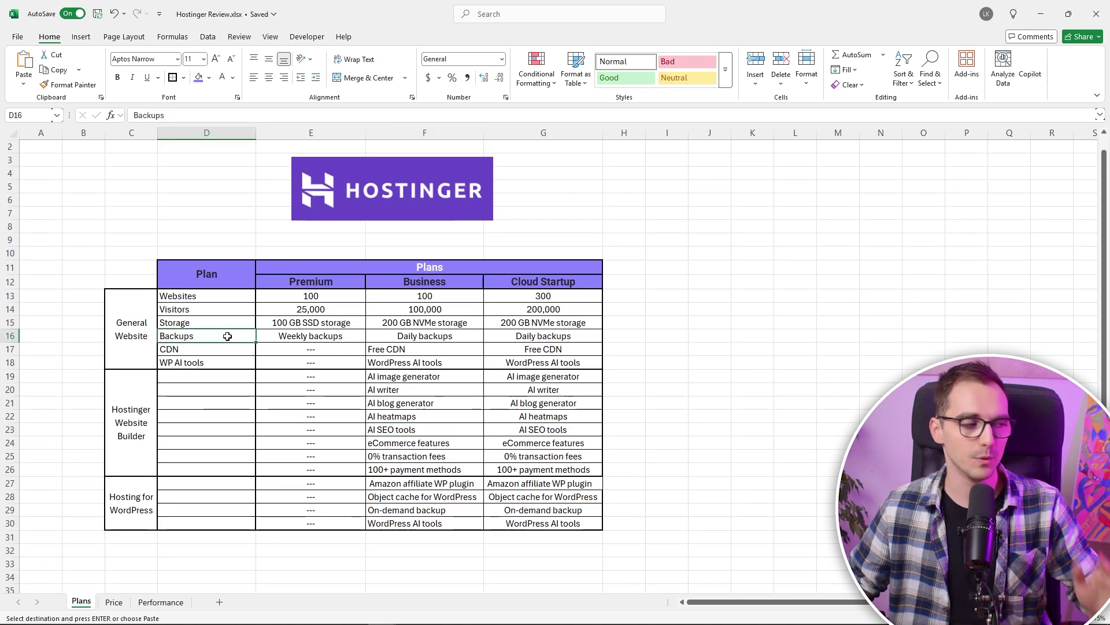
{"action": "left_click", "coordinate": [291, 336]}
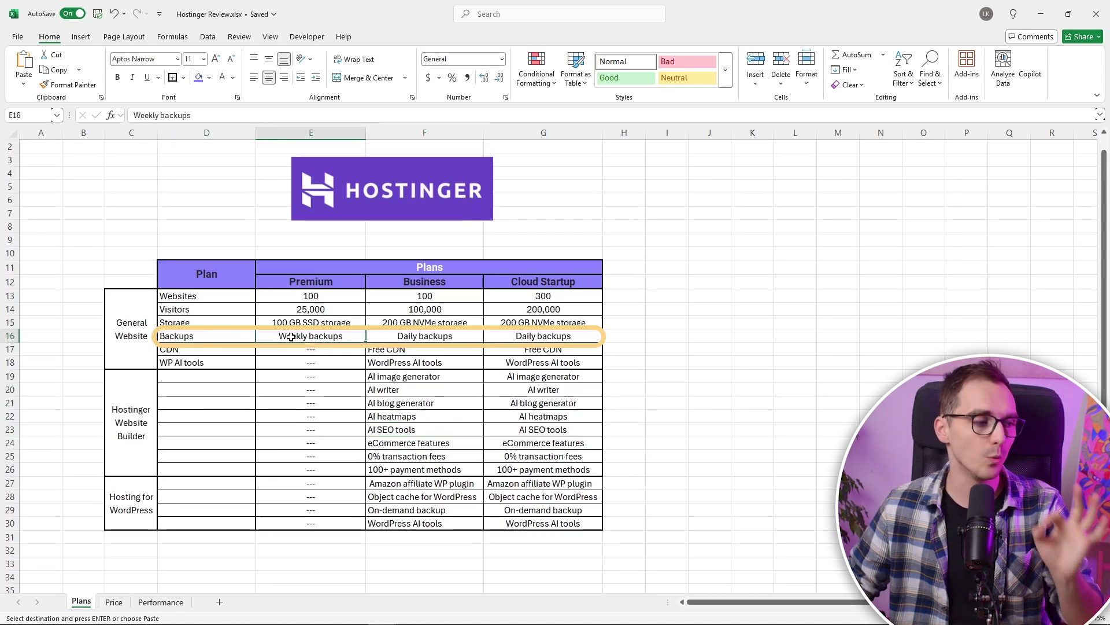
{"action": "left_click", "coordinate": [420, 336]}
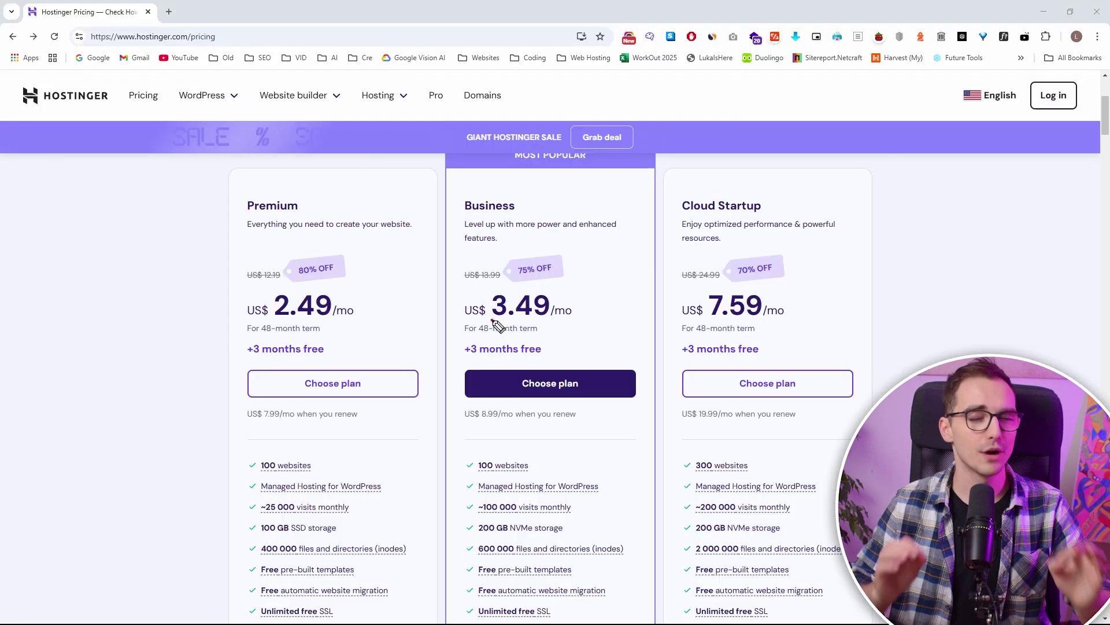
Annotate the Business price: 3.49 monthly, +3 months free, 8.99 renewal, original 13.99.
{"action": "left_click_drag", "start_coordinate": [491, 320], "coordinate": [555, 319]}
{"action": "mouse_move", "coordinate": [464, 334]}
{"action": "left_mouse_down"}
{"action": "mouse_move", "coordinate": [541, 332]}
{"action": "mouse_move", "coordinate": [457, 341]}
{"action": "left_mouse_up"}
{"action": "left_click_drag", "start_coordinate": [579, 405], "coordinate": [581, 406]}
{"action": "mouse_move", "coordinate": [473, 261]}
{"action": "left_mouse_down"}
{"action": "mouse_move", "coordinate": [455, 286]}
{"action": "mouse_move", "coordinate": [470, 261]}
{"action": "mouse_move", "coordinate": [561, 279]}
{"action": "mouse_move", "coordinate": [632, 268]}
{"action": "mouse_move", "coordinate": [604, 341]}
{"action": "left_mouse_up"}
{"action": "left_click", "coordinate": [604, 365]}
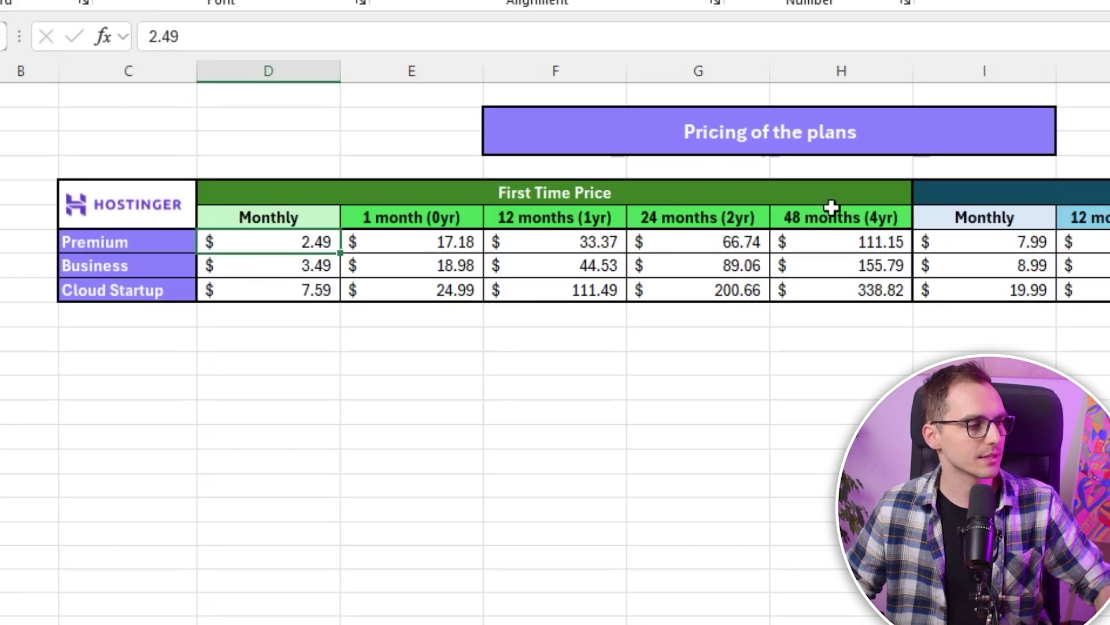
Select and copy the First Time Price table, then select the Monthly prices D6:D9.
{"action": "left_click", "coordinate": [461, 193]}
{"action": "left_click_drag", "start_coordinate": [812, 195], "coordinate": [808, 293]}
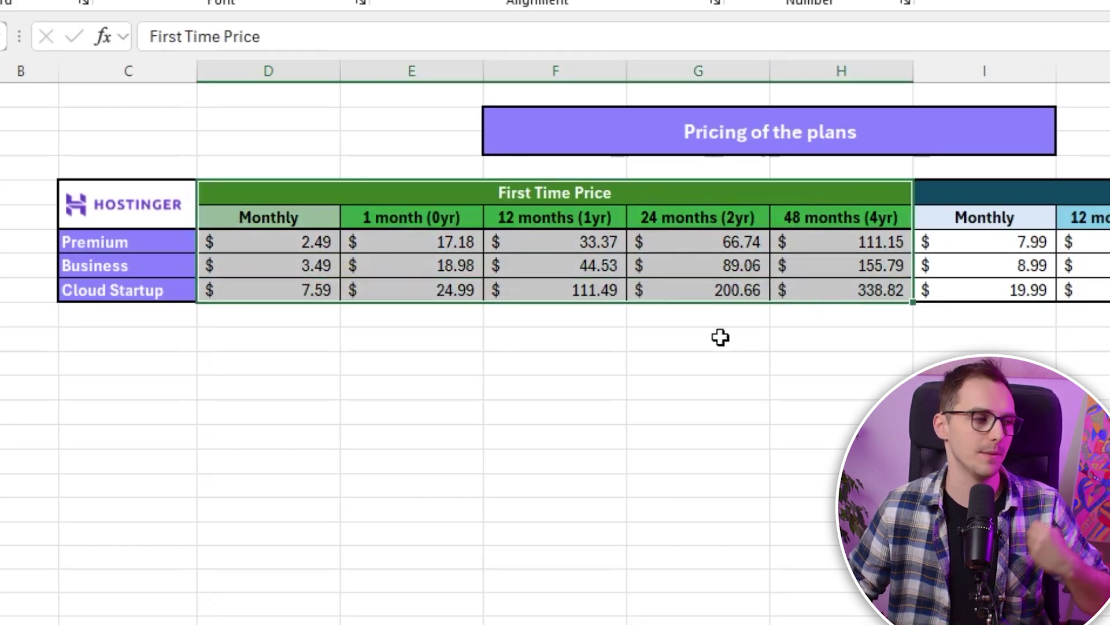
{"action": "key", "text": "ctrl+c"}
{"action": "left_click", "coordinate": [530, 360]}
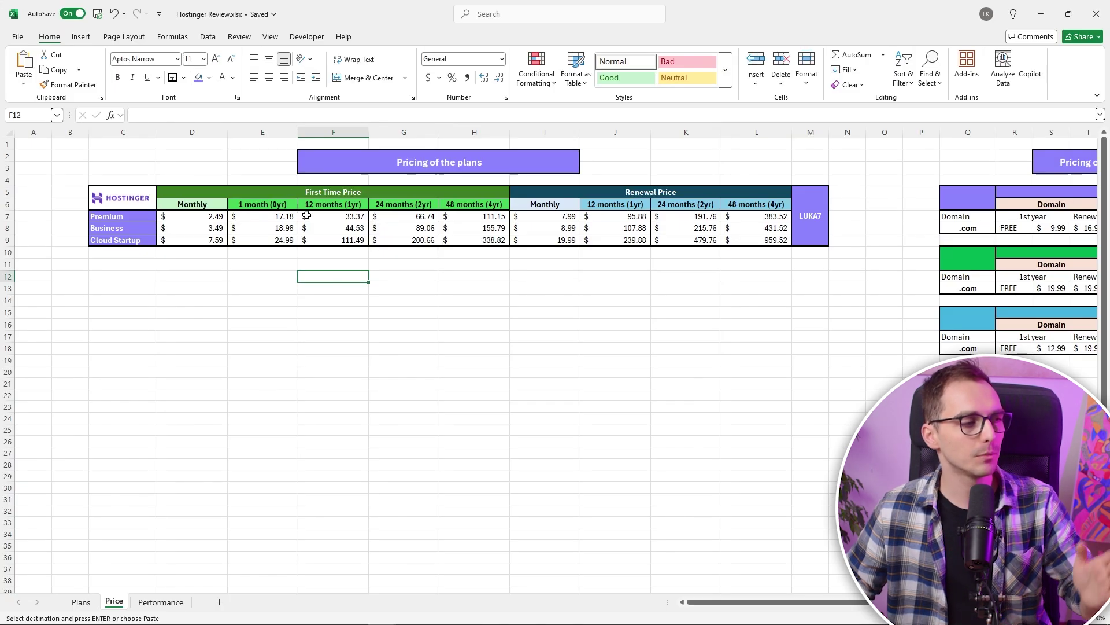
{"action": "left_click_drag", "start_coordinate": [216, 207], "coordinate": [206, 239]}
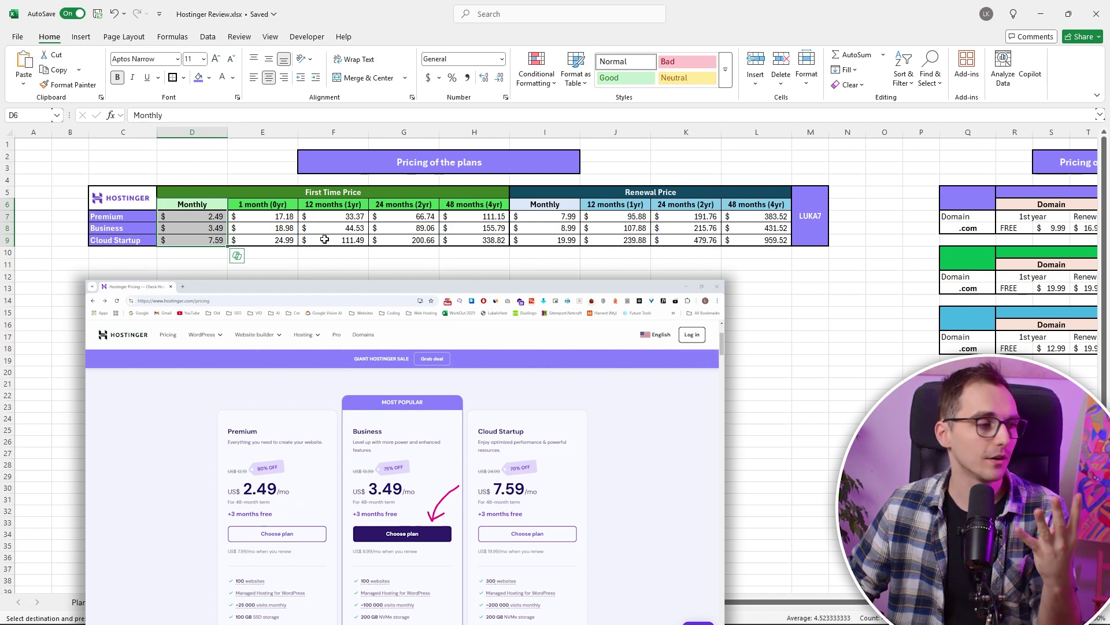
Compare 1-, 12-, 24- and 48-month first-time prices, noting 33.37 and 338.82.
{"action": "left_click", "coordinate": [291, 217]}
{"action": "left_click", "coordinate": [323, 220]}
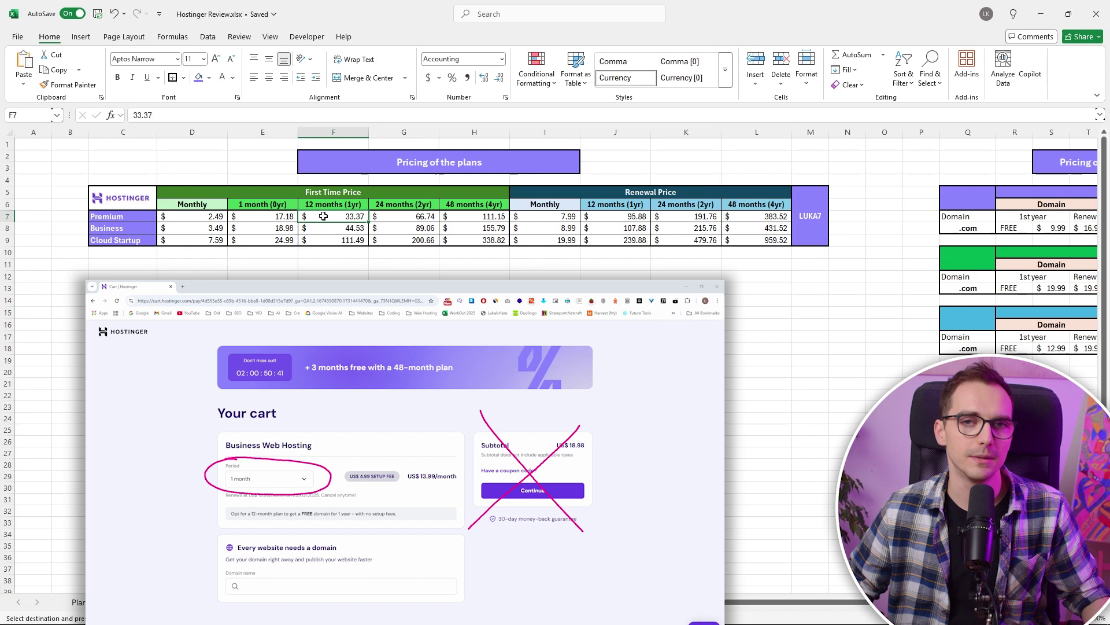
{"action": "left_click_drag", "start_coordinate": [250, 208], "coordinate": [273, 237]}
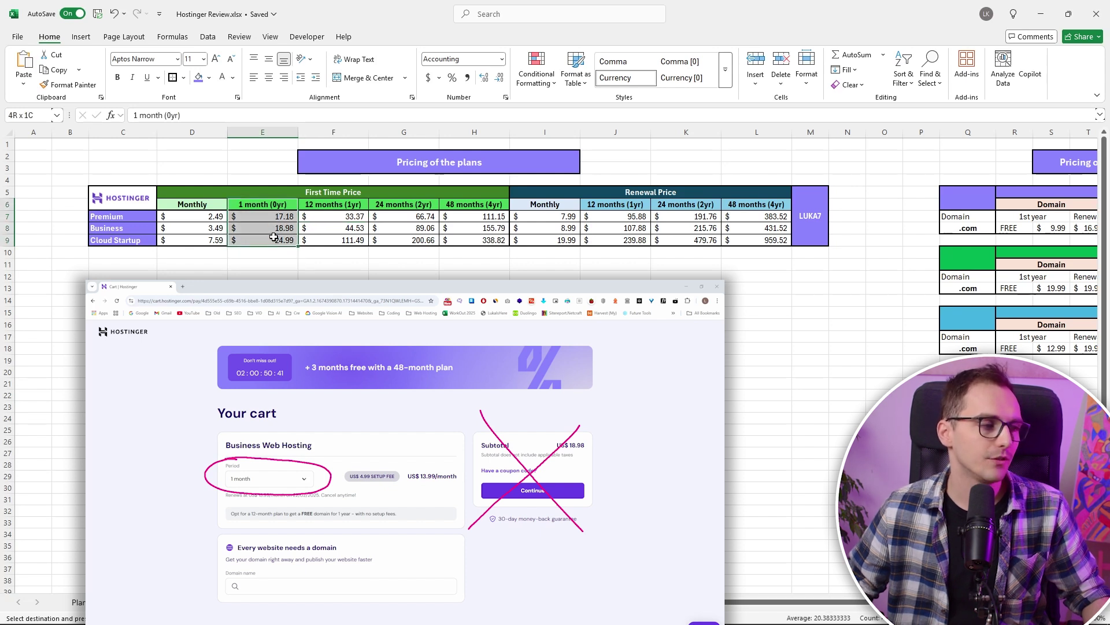
{"action": "left_click_drag", "start_coordinate": [352, 209], "coordinate": [489, 240]}
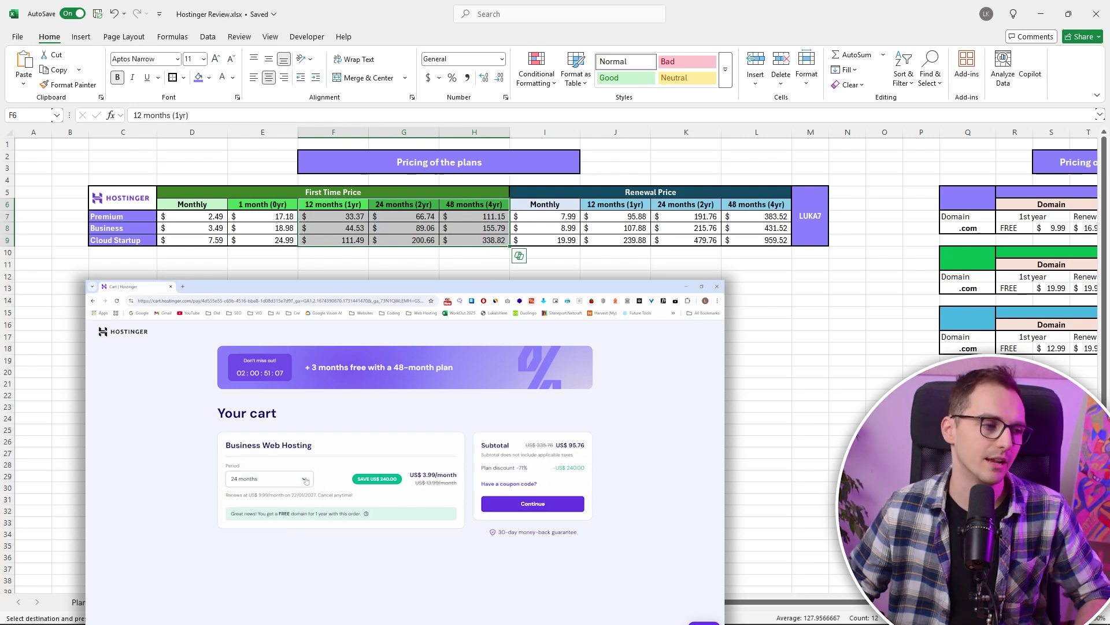
{"action": "left_click_drag", "start_coordinate": [480, 216], "coordinate": [480, 240]}
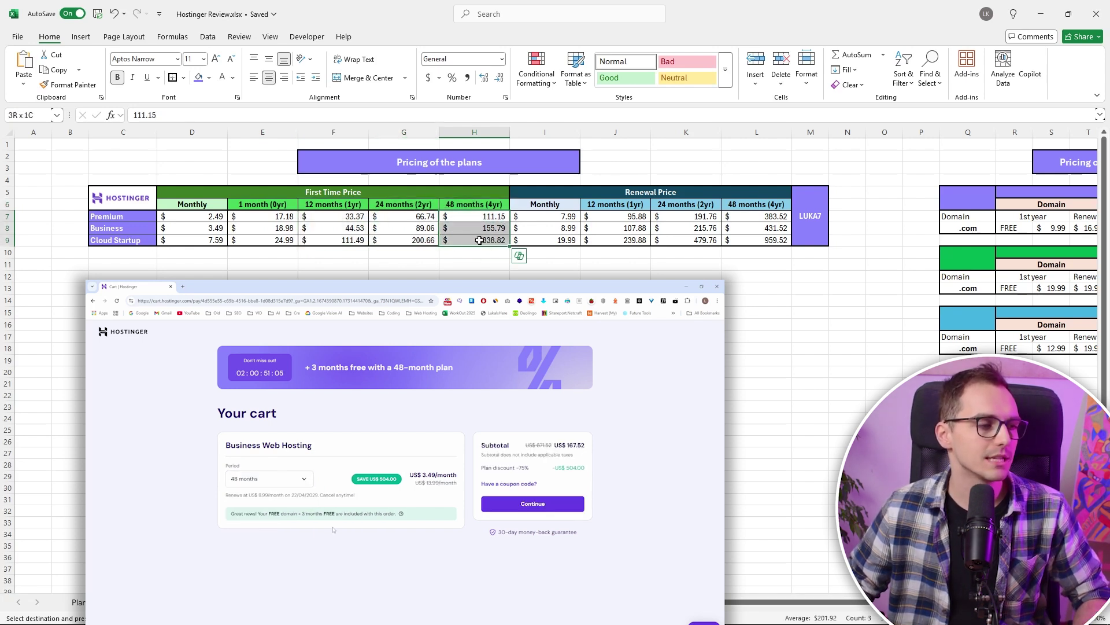
{"action": "left_click", "coordinate": [480, 240]}
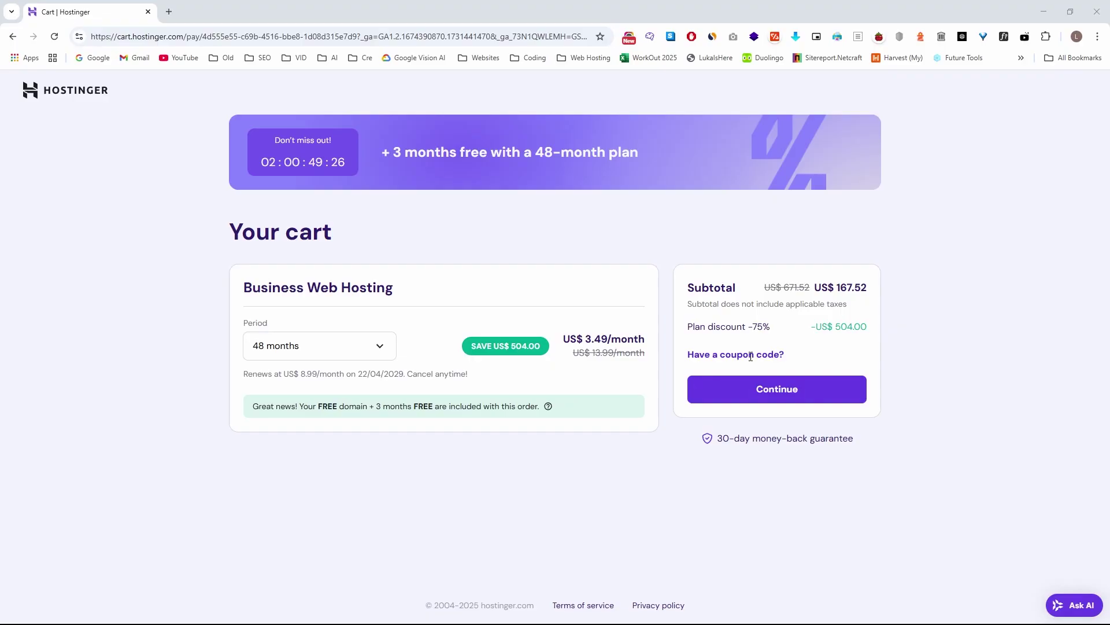
Apply the creator's coupon code, cutting the US$167.52 subtotal to US$155.79.
{"action": "left_click", "coordinate": [751, 354]}
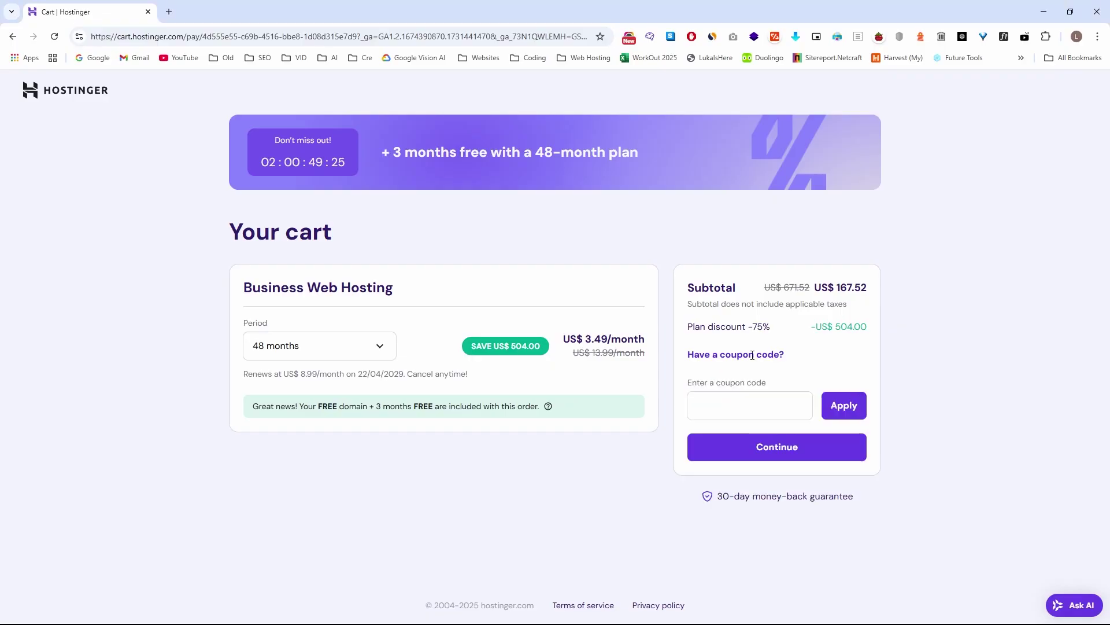
{"action": "left_click", "coordinate": [753, 405]}
{"action": "type", "text": "LUKA7"}
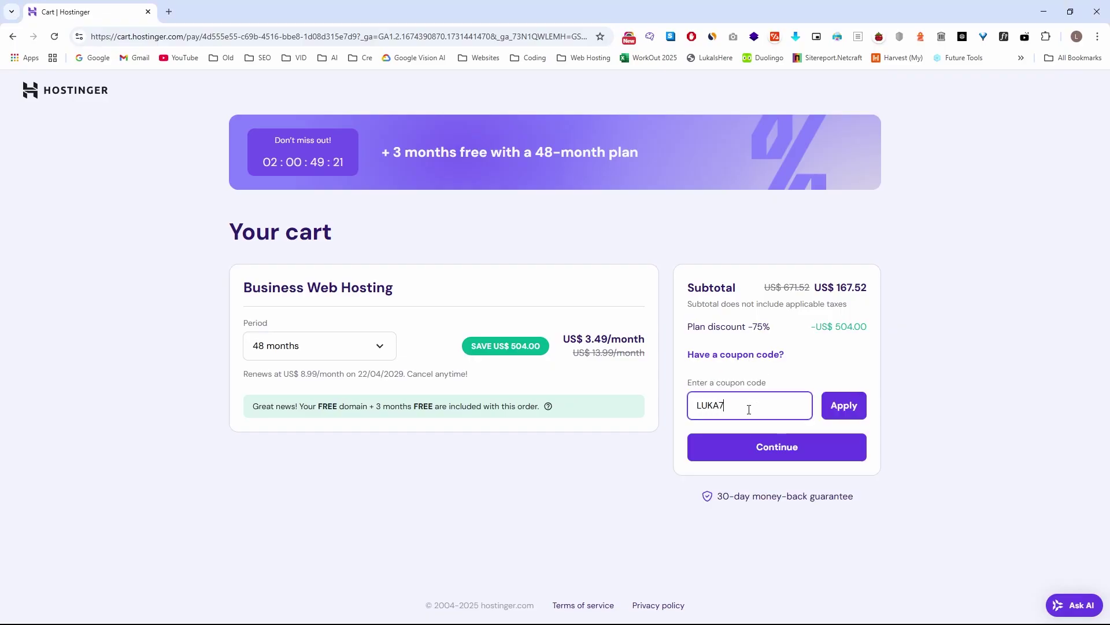
{"action": "mouse_move", "coordinate": [833, 271]}
{"action": "left_mouse_down"}
{"action": "mouse_move", "coordinate": [807, 301]}
{"action": "mouse_move", "coordinate": [817, 269]}
{"action": "left_mouse_up"}
{"action": "left_click_drag", "start_coordinate": [898, 370], "coordinate": [873, 391]}
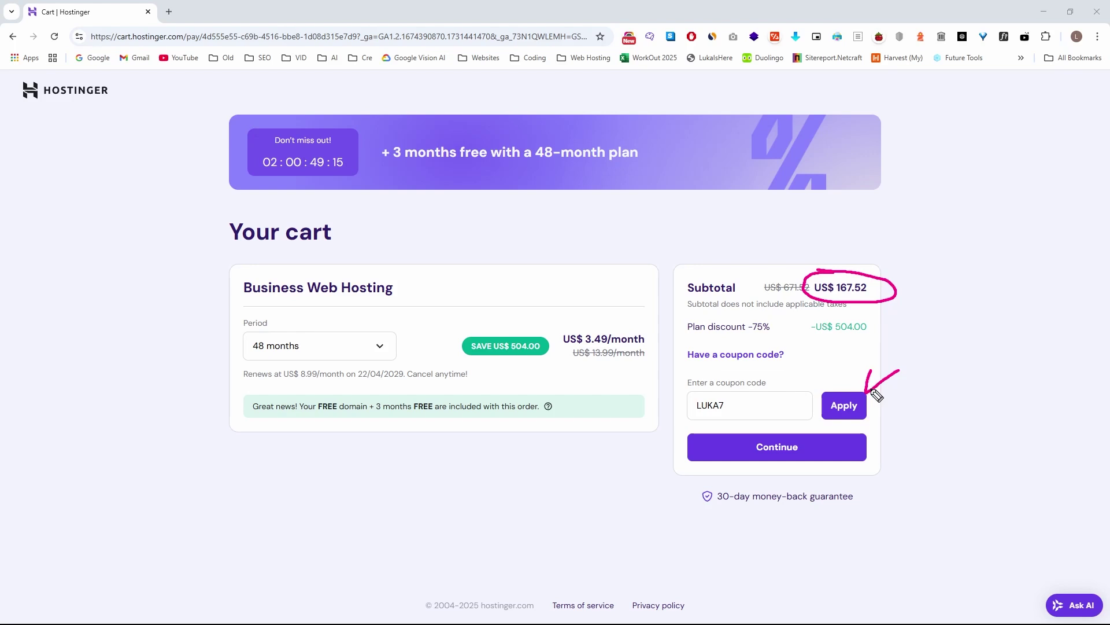
{"action": "left_click", "coordinate": [845, 404]}
{"action": "mouse_move", "coordinate": [732, 342]}
{"action": "left_mouse_down"}
{"action": "mouse_move", "coordinate": [720, 399]}
{"action": "mouse_move", "coordinate": [703, 345]}
{"action": "left_mouse_up"}
{"action": "mouse_move", "coordinate": [839, 286]}
{"action": "left_mouse_down"}
{"action": "mouse_move", "coordinate": [900, 292]}
{"action": "mouse_move", "coordinate": [986, 240]}
{"action": "left_mouse_up"}
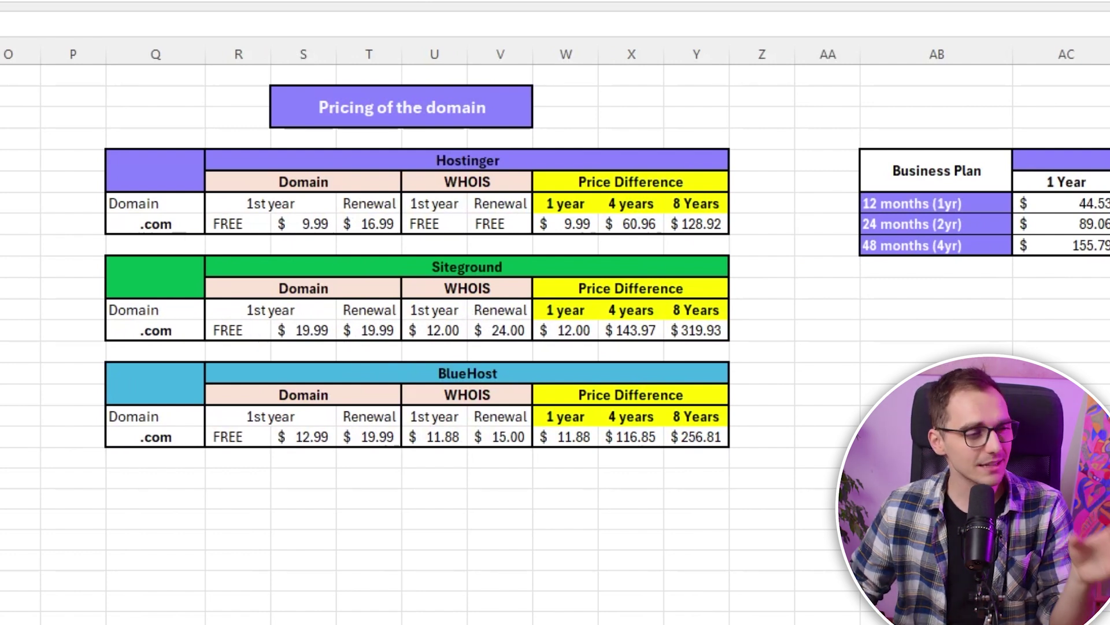
{"action": "left_click", "coordinate": [234, 226]}
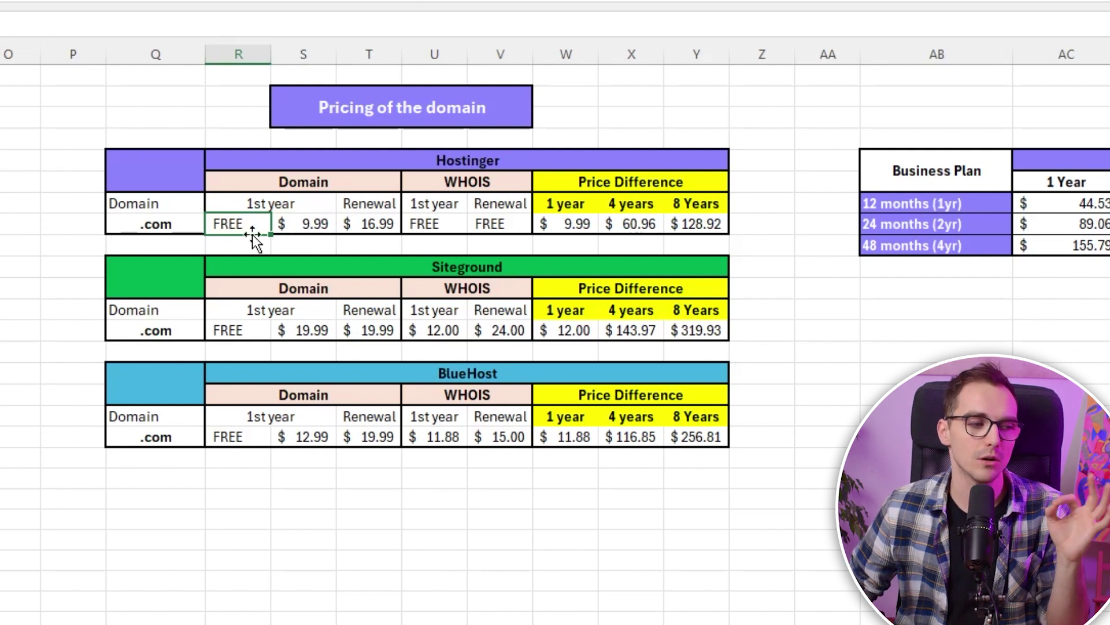
{"action": "left_click", "coordinate": [319, 229]}
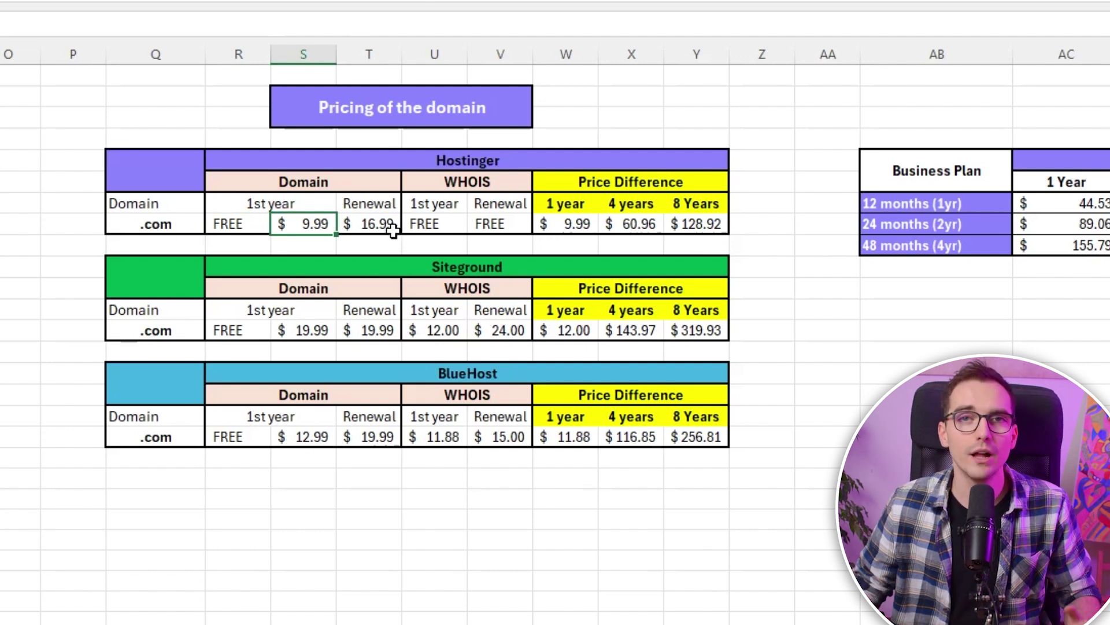
{"action": "left_click_drag", "start_coordinate": [425, 224], "coordinate": [500, 225]}
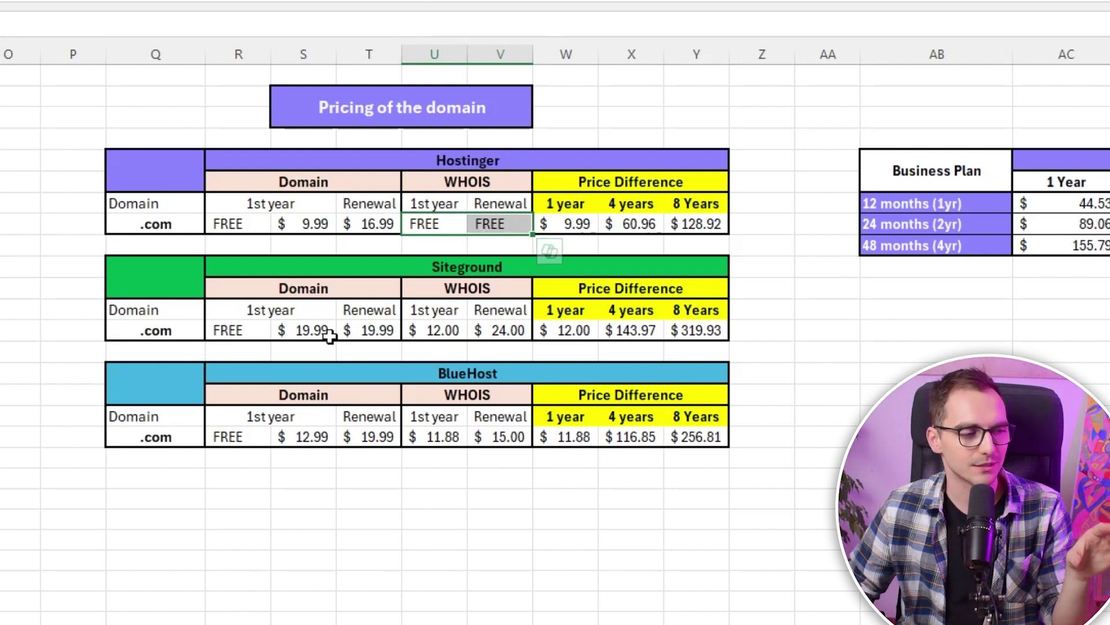
{"action": "left_click_drag", "start_coordinate": [225, 334], "coordinate": [524, 330]}
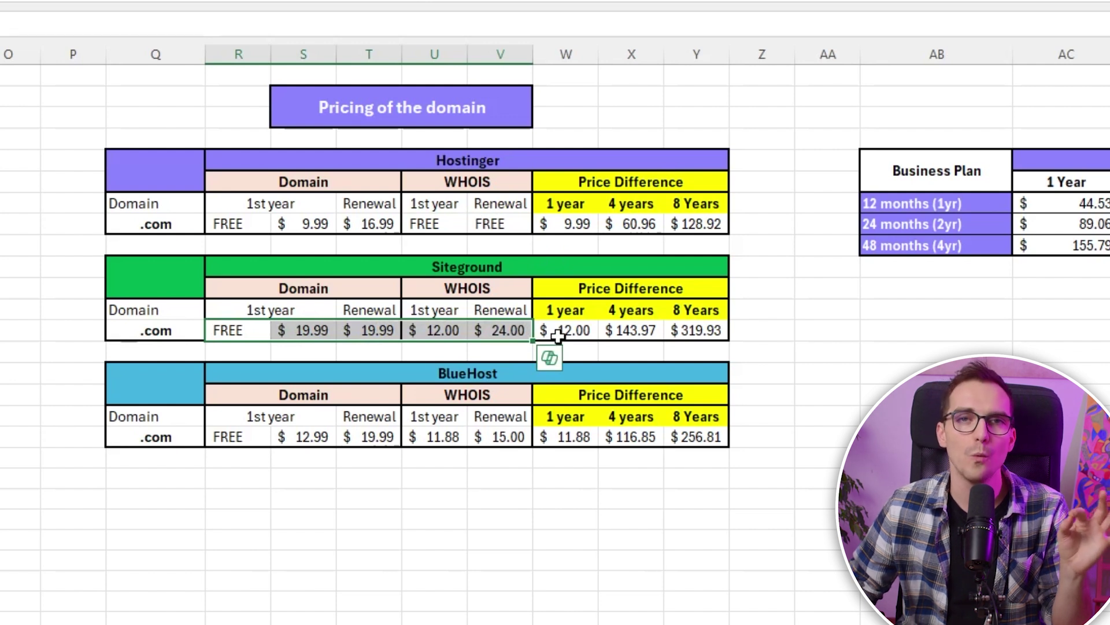
{"action": "left_click", "coordinate": [470, 287]}
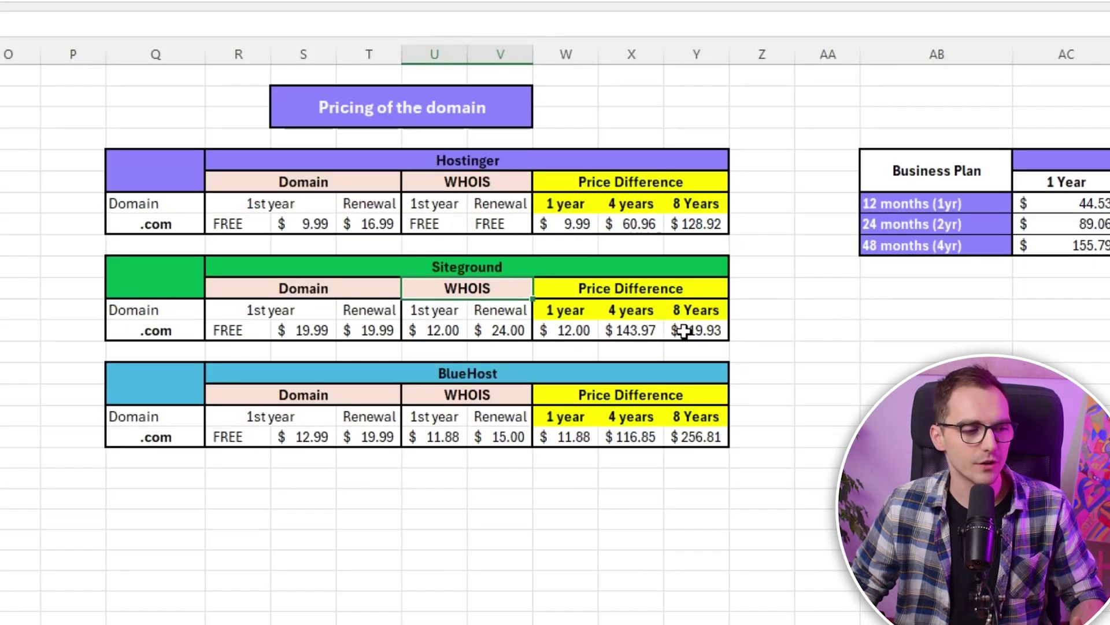
{"action": "left_click", "coordinate": [691, 328]}
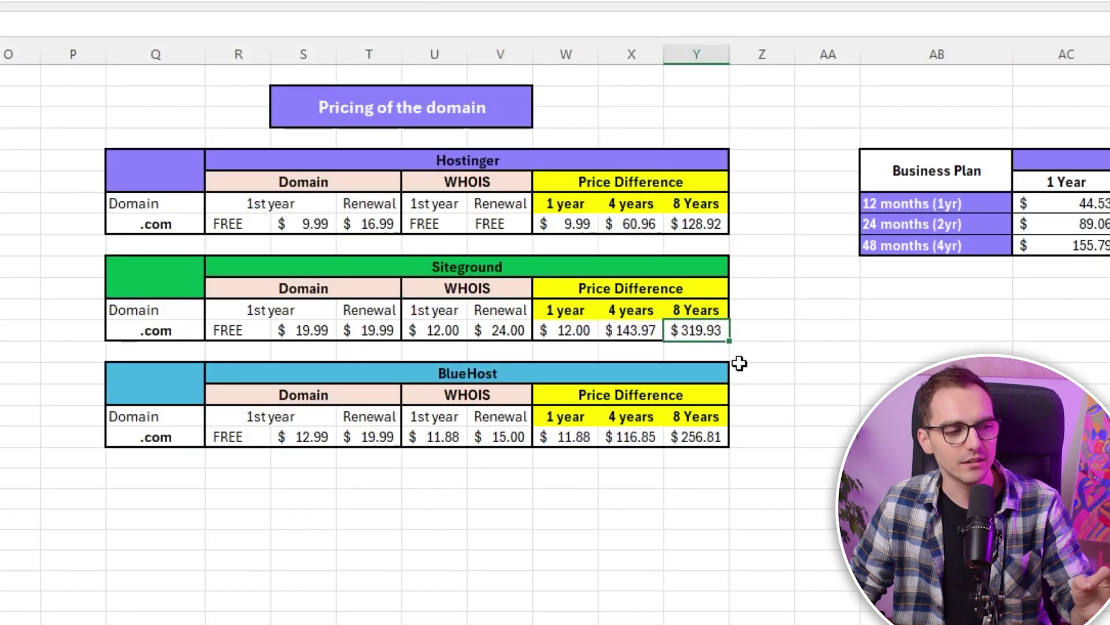
{"action": "left_click", "coordinate": [711, 225]}
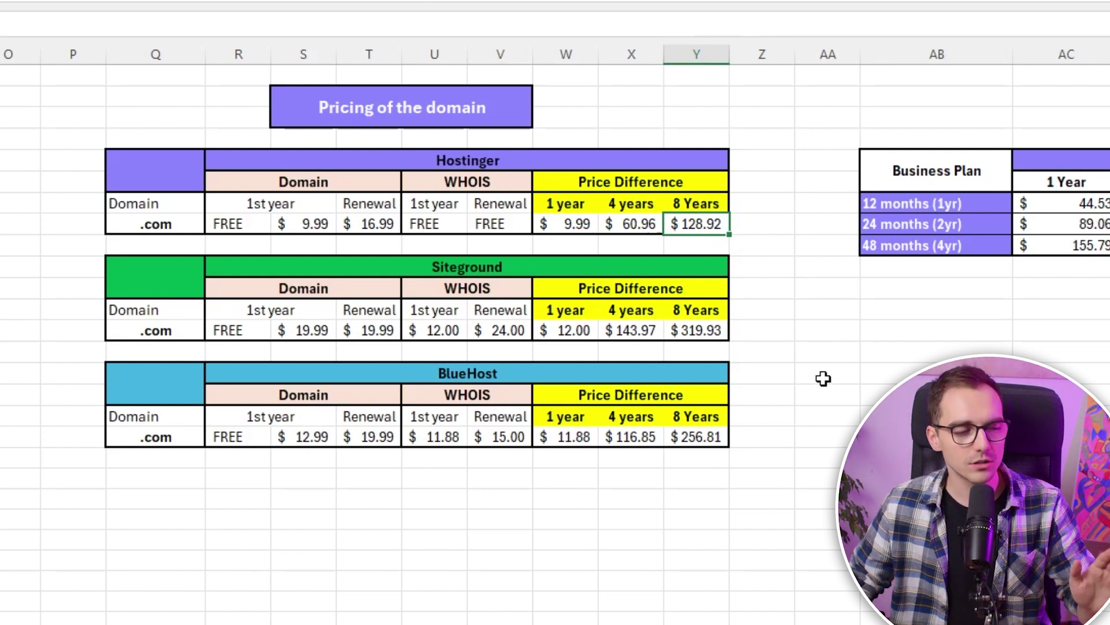
{"action": "left_click", "coordinate": [637, 419]}
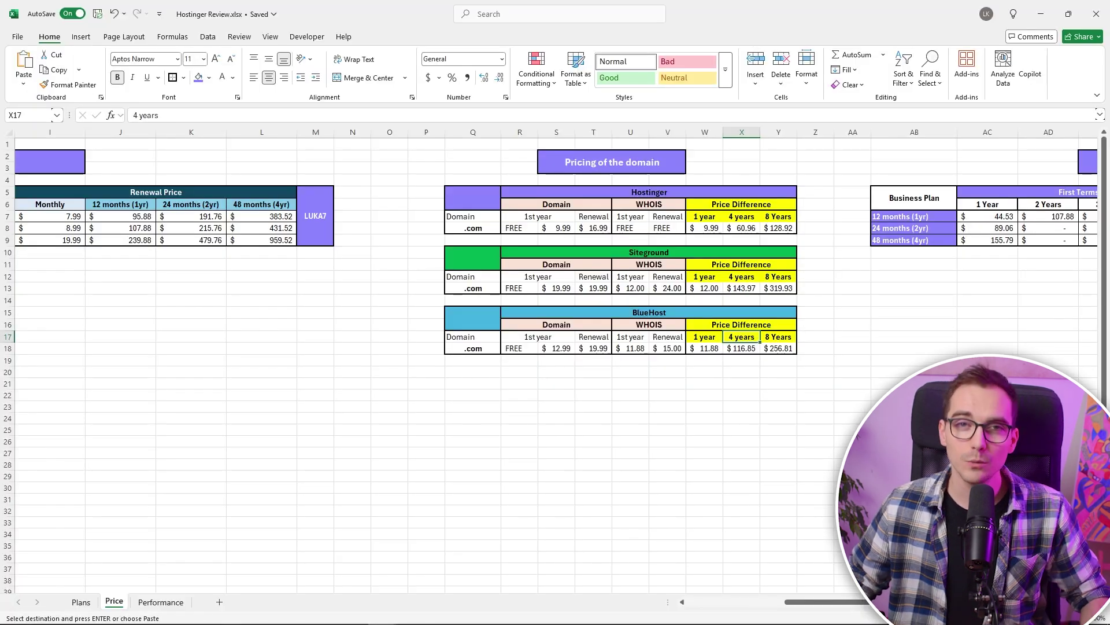
Scroll to the renewal table and select its First Terms, SUM 1st price, Renewal and SUM Renewal ranges.
{"action": "scroll", "coordinate": [555, 347], "scroll_direction": "right", "scroll_amount": 5}
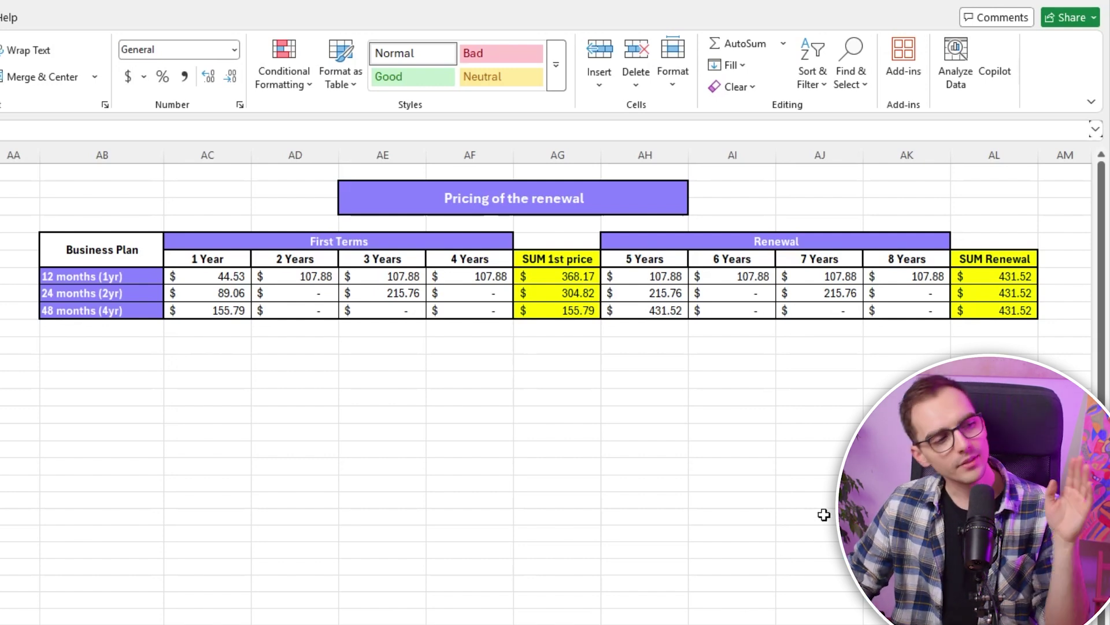
{"action": "left_click_drag", "start_coordinate": [251, 246], "coordinate": [497, 312]}
{"action": "left_click_drag", "start_coordinate": [578, 276], "coordinate": [578, 311]}
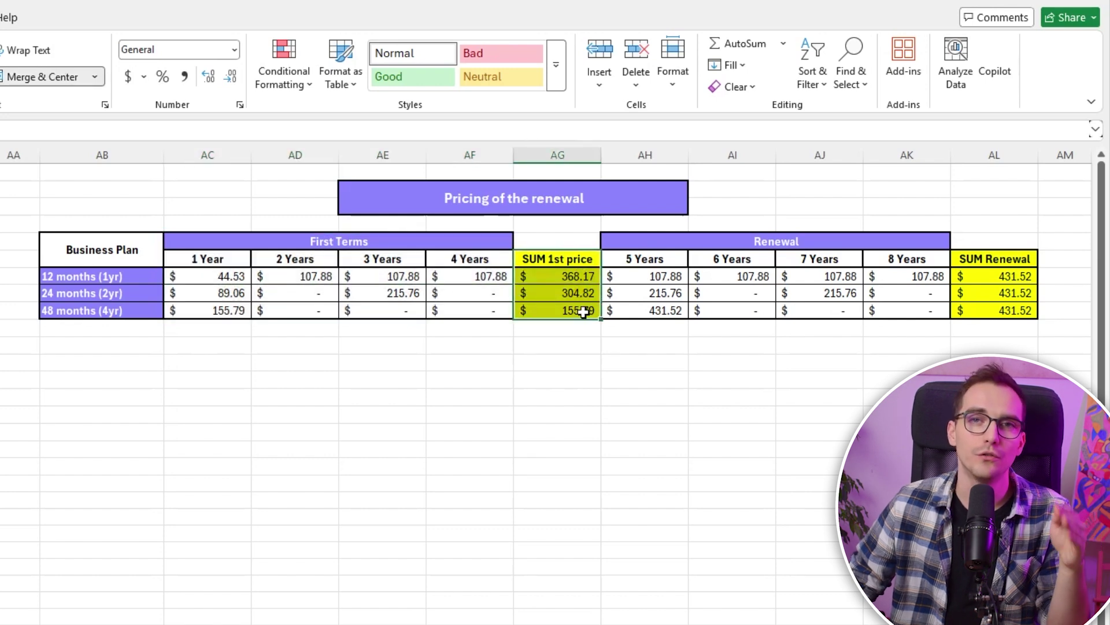
{"action": "left_click_drag", "start_coordinate": [659, 243], "coordinate": [829, 308]}
{"action": "left_click_drag", "start_coordinate": [1030, 261], "coordinate": [1012, 313]}
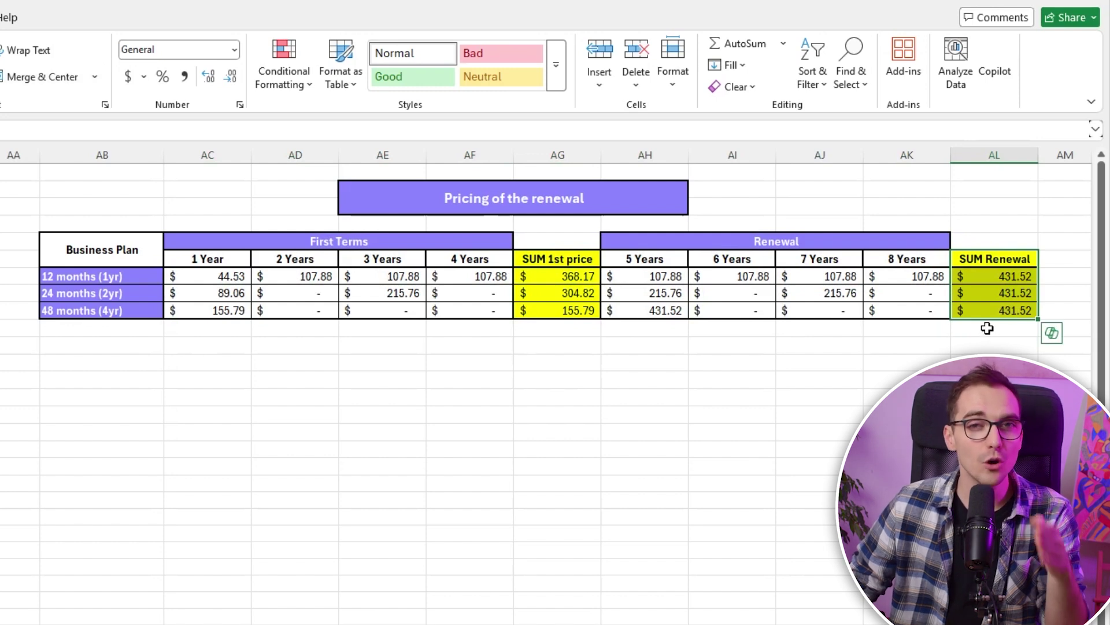
Highlight the 3 Years term, Business Plan, 1 Year prices and the 155.79 48-month total.
{"action": "left_click", "coordinate": [347, 308]}
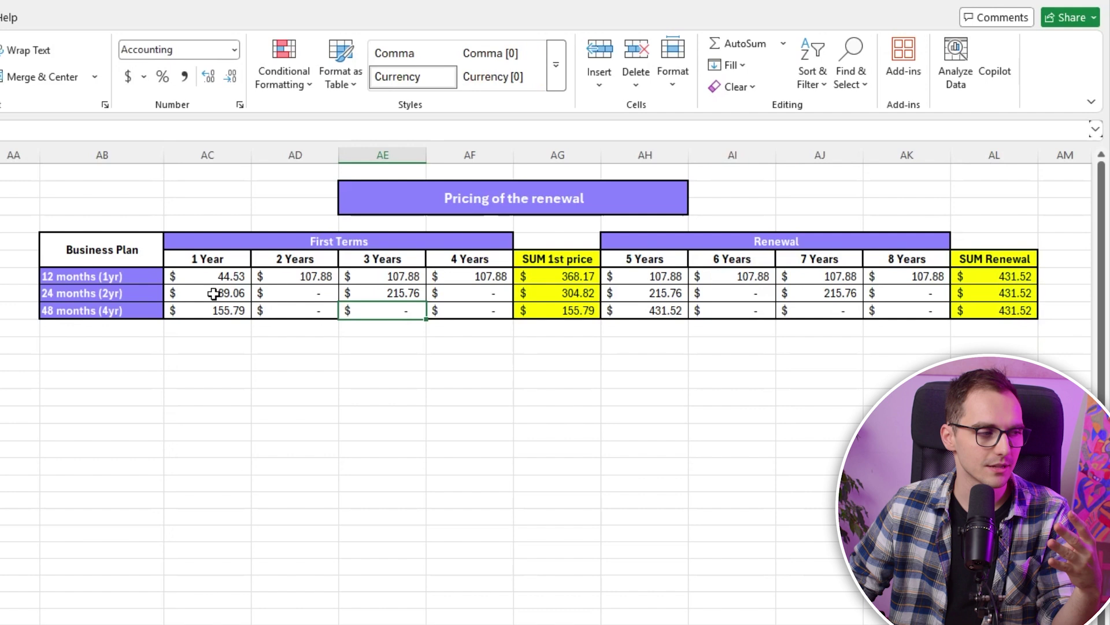
{"action": "left_click_drag", "start_coordinate": [529, 275], "coordinate": [527, 310]}
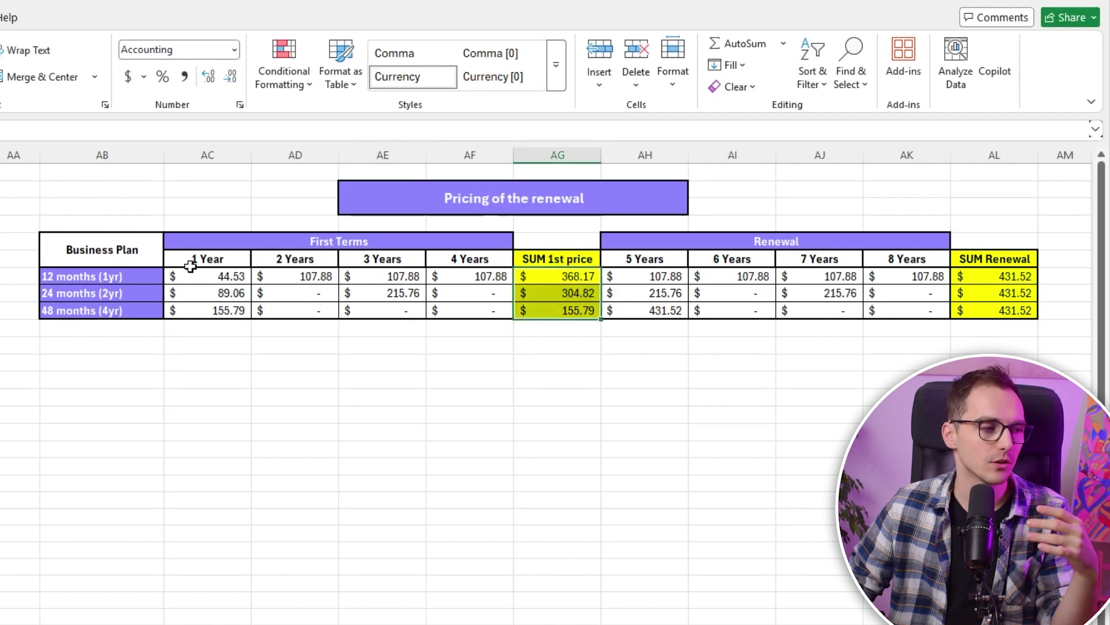
{"action": "left_click", "coordinate": [134, 251]}
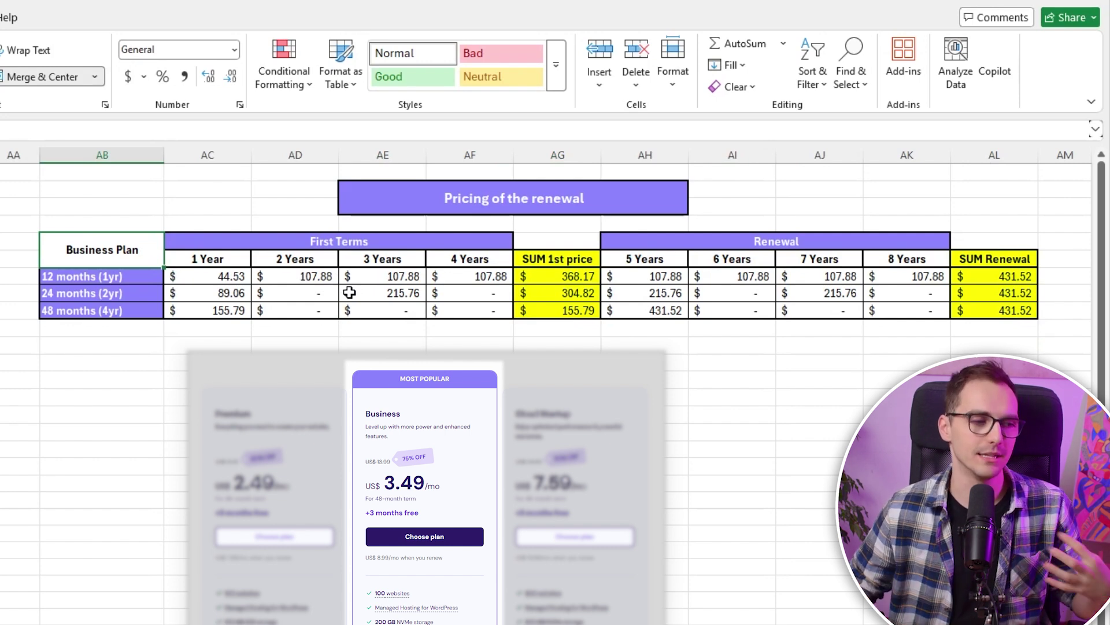
{"action": "left_click_drag", "start_coordinate": [231, 279], "coordinate": [243, 312]}
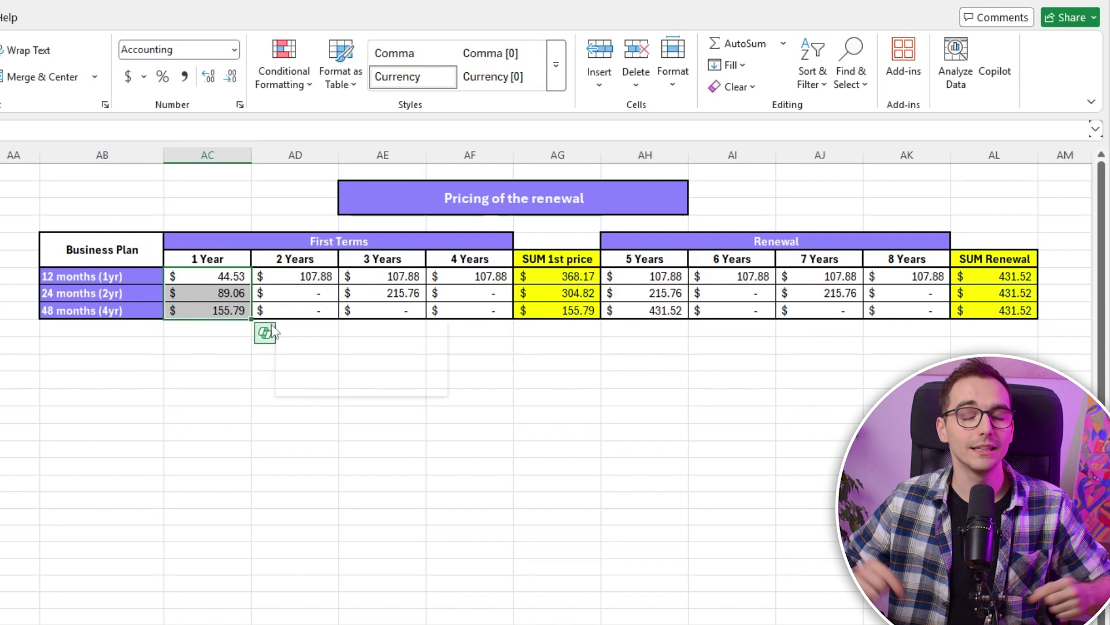
{"action": "left_click", "coordinate": [551, 322]}
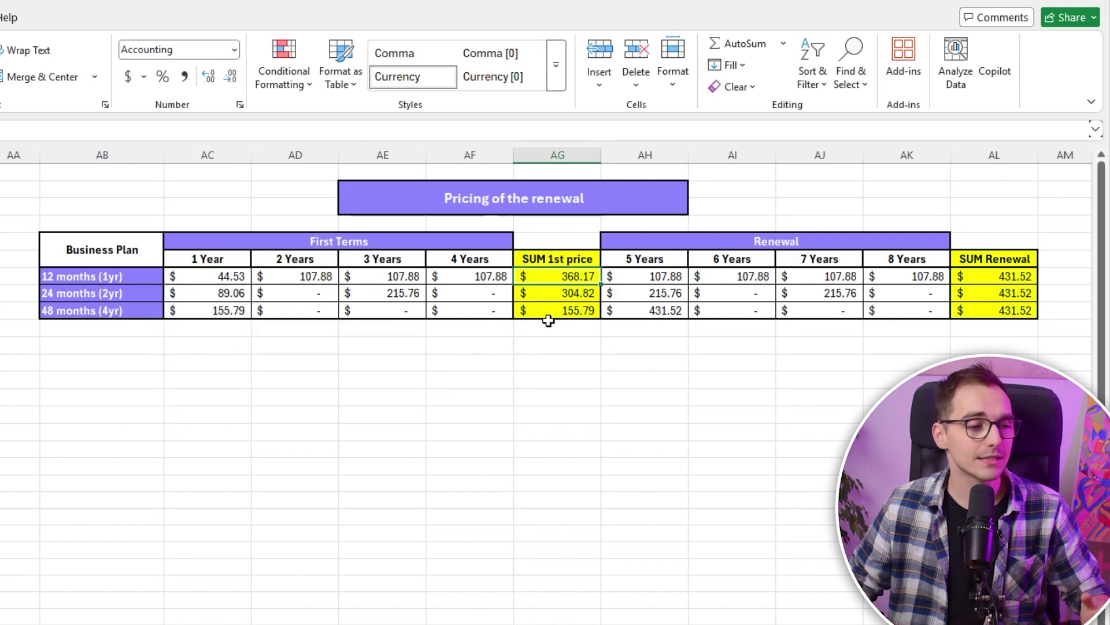
{"action": "left_click", "coordinate": [554, 311]}
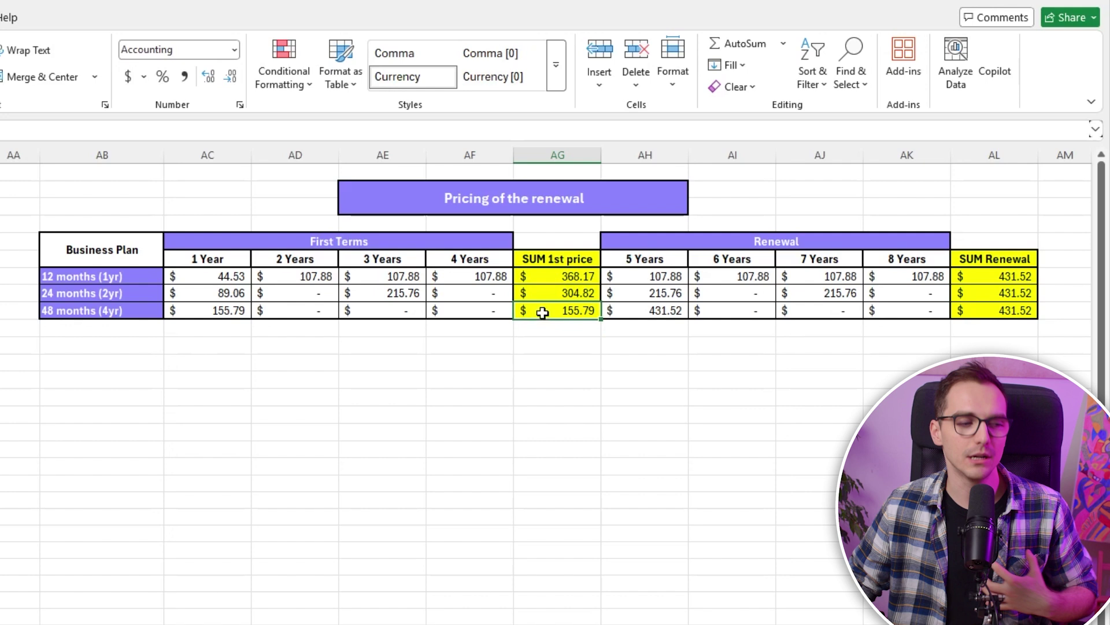
{"action": "left_click_drag", "start_coordinate": [540, 315], "coordinate": [544, 292]}
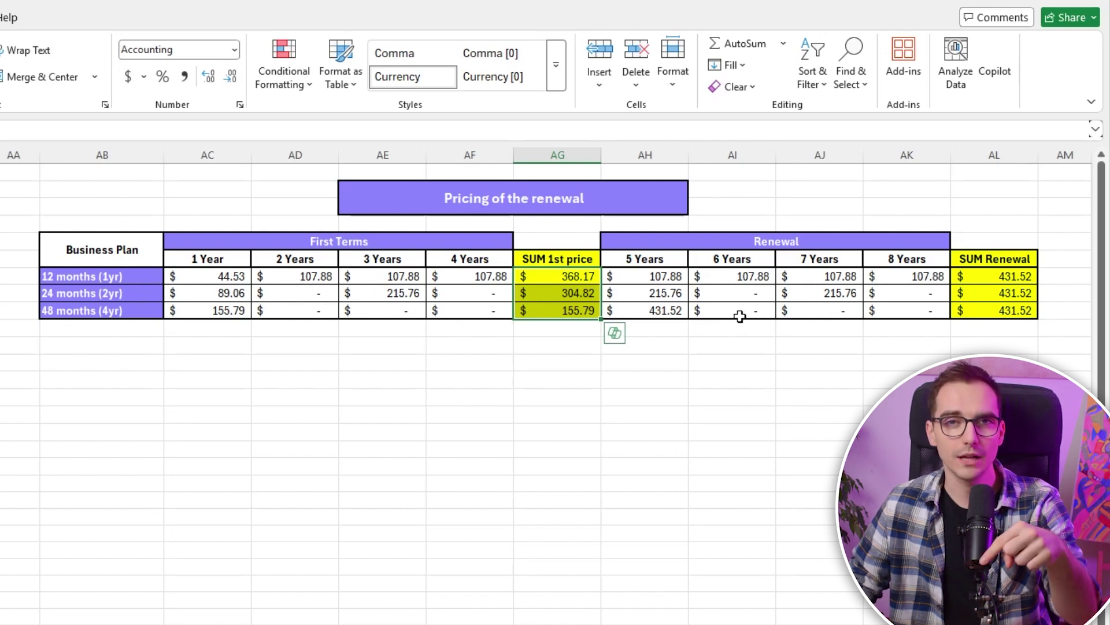
{"action": "left_click", "coordinate": [665, 314]}
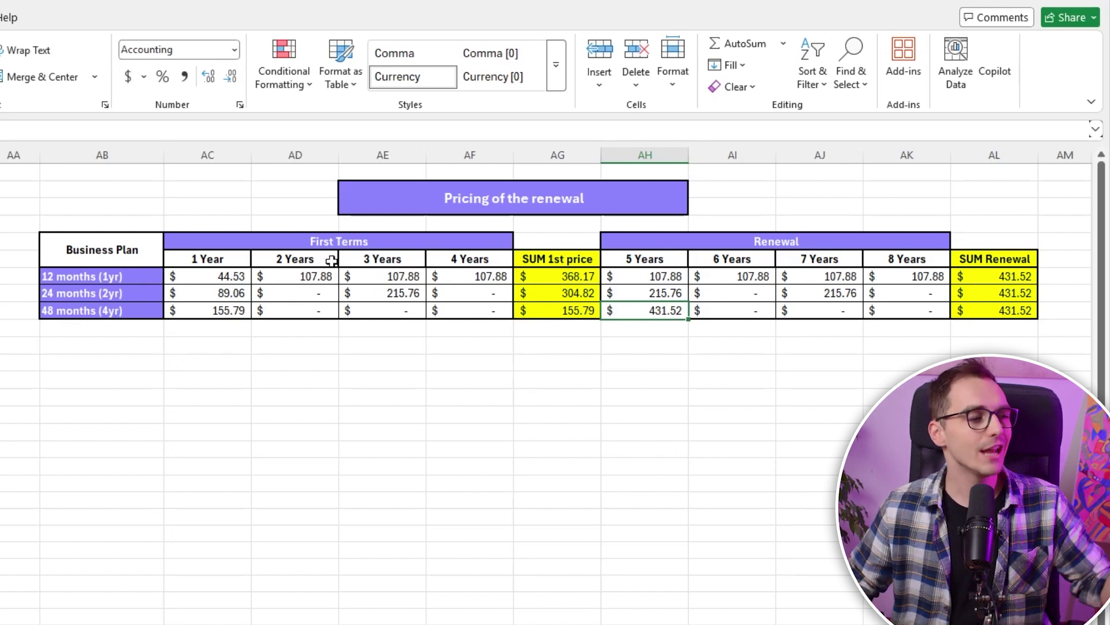
{"action": "left_click", "coordinate": [110, 255]}
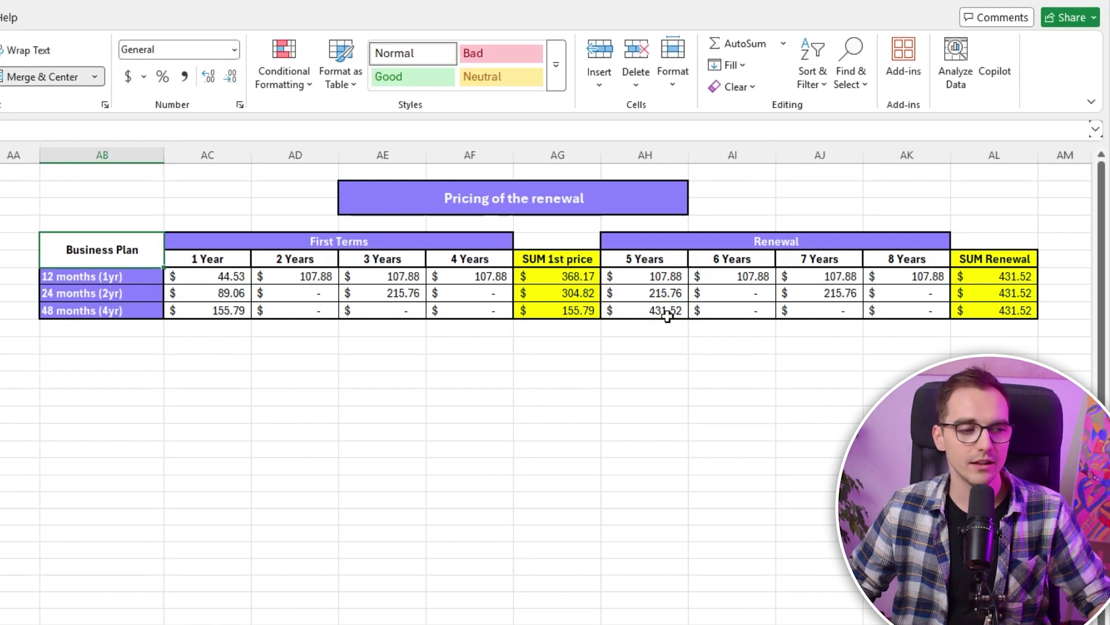
{"action": "left_click", "coordinate": [636, 313]}
{"action": "left_click_drag", "start_coordinate": [636, 313], "coordinate": [590, 322]}
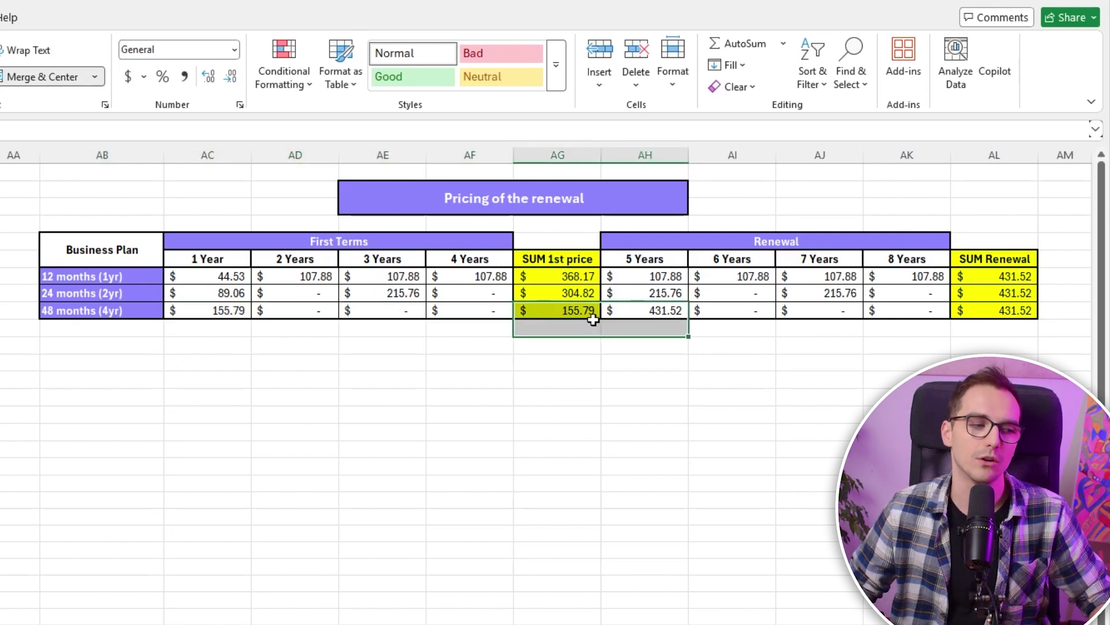
{"action": "left_click", "coordinate": [577, 311]}
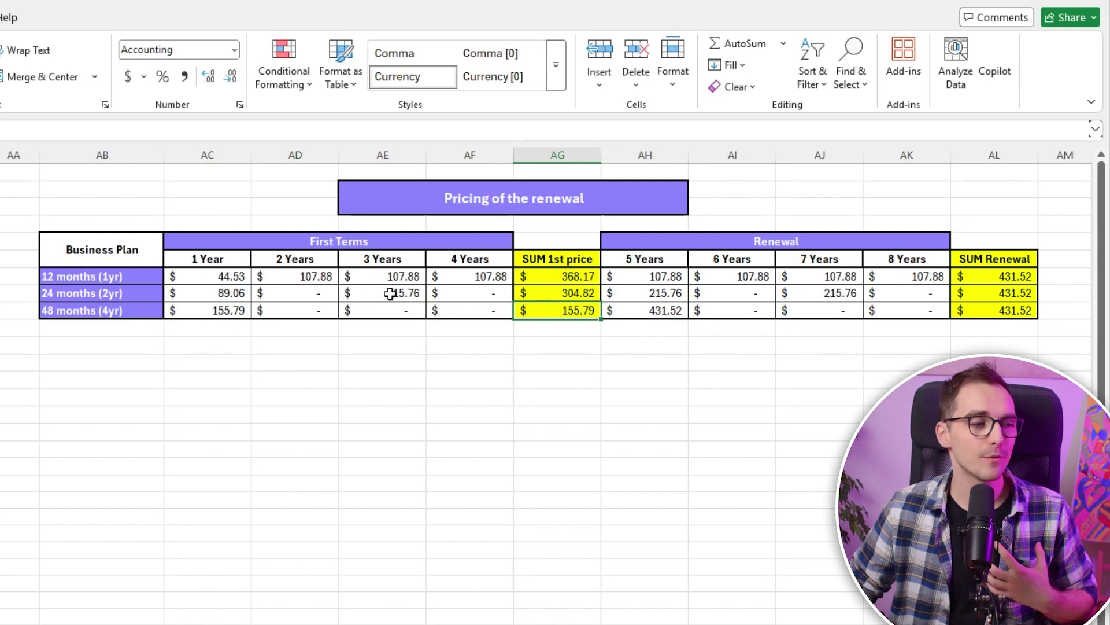
{"action": "left_click_drag", "start_coordinate": [223, 278], "coordinate": [913, 279]}
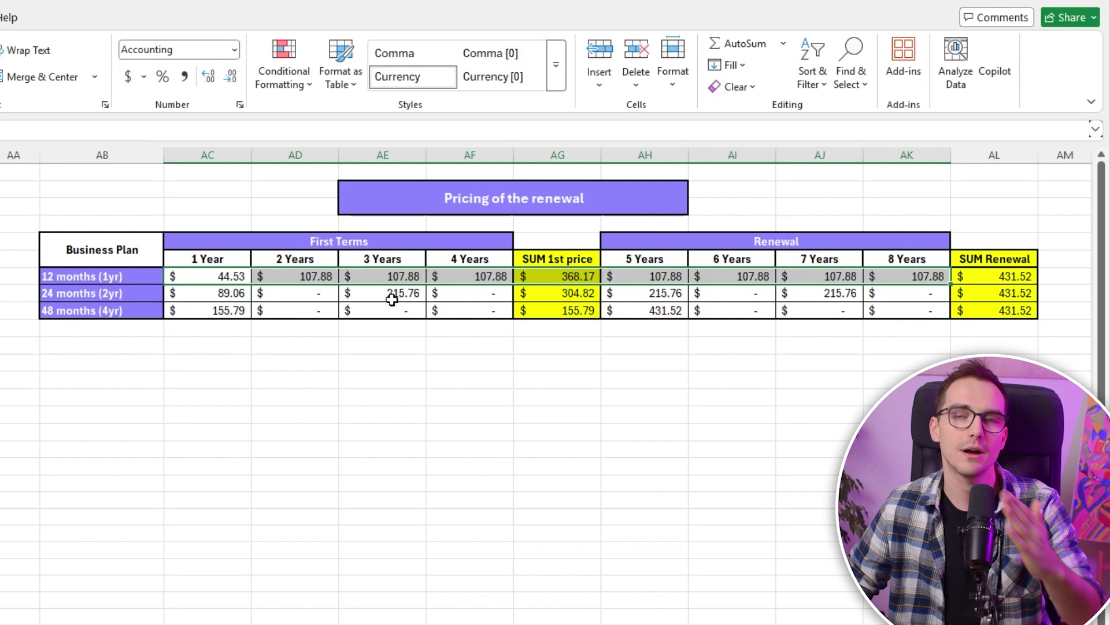
{"action": "left_click", "coordinate": [573, 396]}
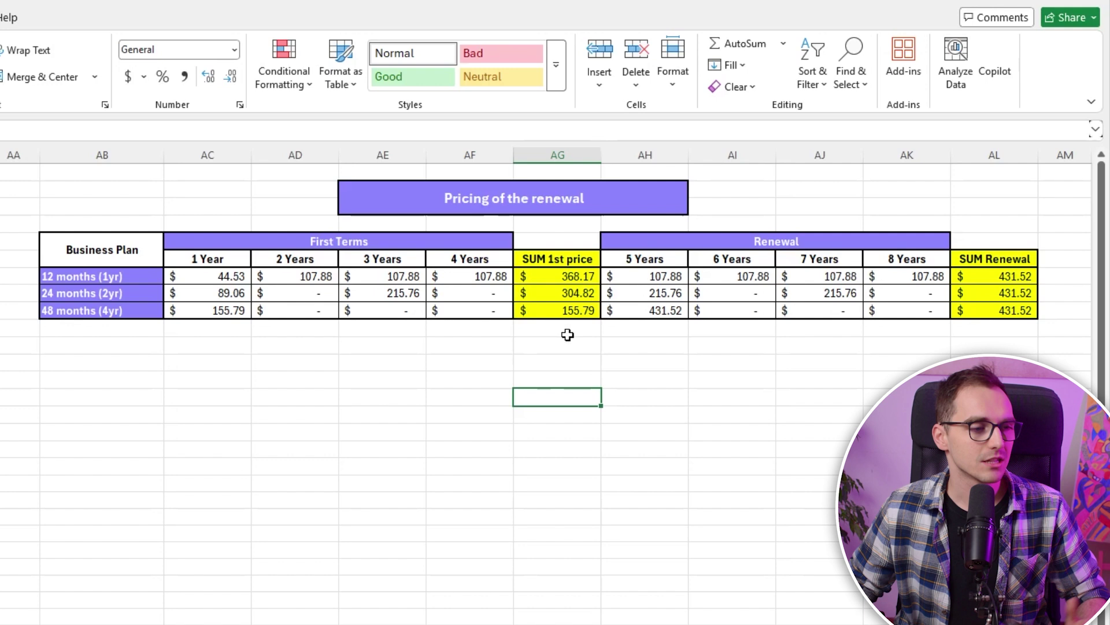
{"action": "left_click", "coordinate": [566, 312]}
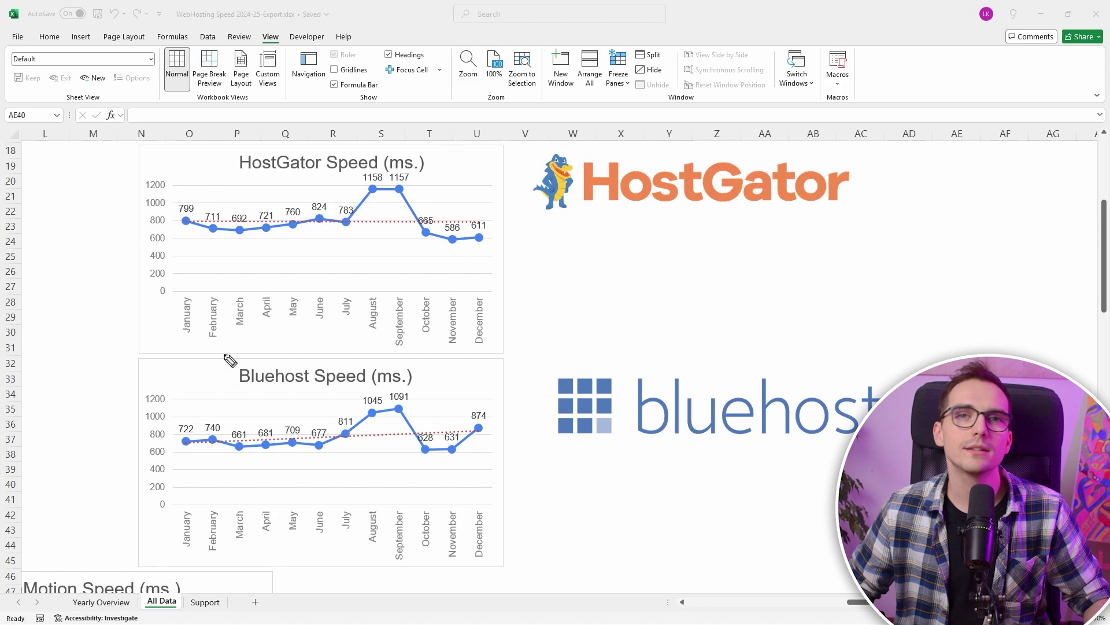
Mark up the Bluehost and HostGator speed charts, tracing HostGator's September peak.
{"action": "left_click_drag", "start_coordinate": [238, 389], "coordinate": [303, 386]}
{"action": "mouse_move", "coordinate": [184, 441]}
{"action": "left_mouse_down"}
{"action": "mouse_move", "coordinate": [369, 417]}
{"action": "mouse_move", "coordinate": [435, 446]}
{"action": "mouse_move", "coordinate": [479, 429]}
{"action": "left_mouse_up"}
{"action": "left_click_drag", "start_coordinate": [246, 179], "coordinate": [322, 178]}
{"action": "mouse_move", "coordinate": [186, 220]}
{"action": "left_mouse_down"}
{"action": "mouse_move", "coordinate": [341, 221]}
{"action": "mouse_move", "coordinate": [392, 188]}
{"action": "mouse_move", "coordinate": [426, 233]}
{"action": "mouse_move", "coordinate": [495, 240]}
{"action": "left_mouse_up"}
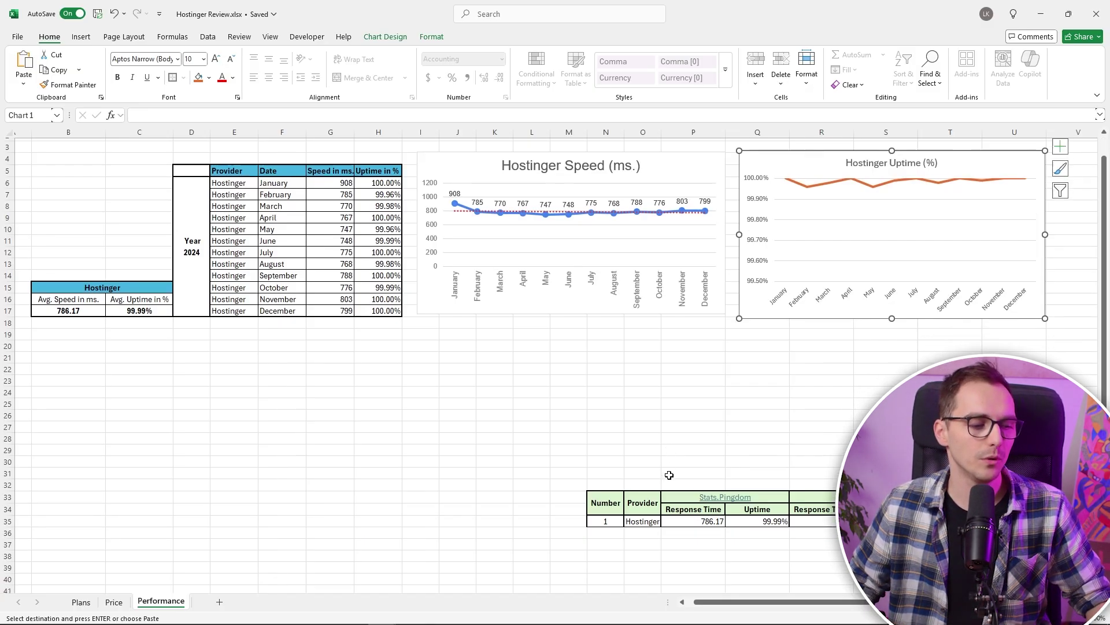
Enter Hostinger's response times: HostingStep 375.00 and CyberNews 511.00.
{"action": "scroll", "coordinate": [667, 473], "scroll_direction": "down", "scroll_amount": 2}
{"action": "scroll", "coordinate": [761, 587], "scroll_direction": "right", "scroll_amount": 2}
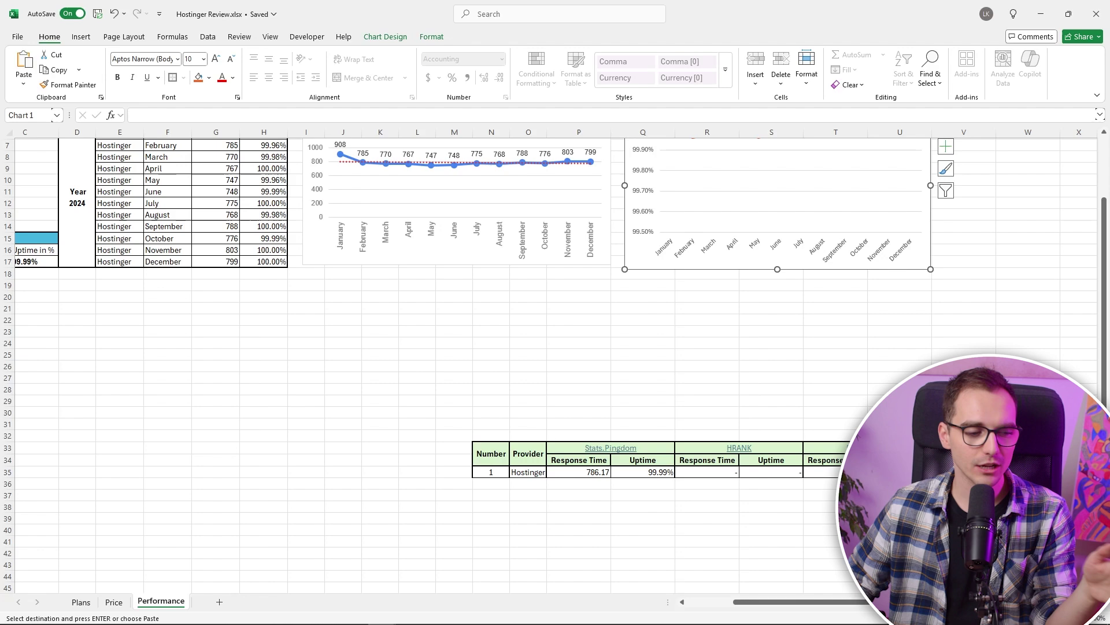
{"action": "left_click", "coordinate": [963, 472]}
{"action": "left_click", "coordinate": [832, 473]}
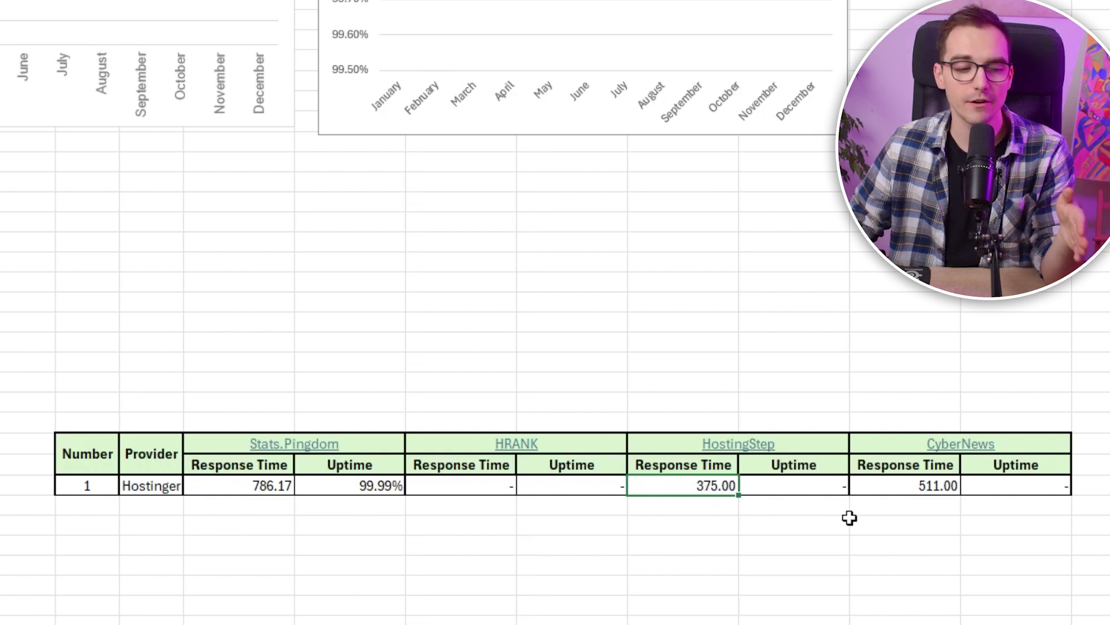
{"action": "left_click", "coordinate": [887, 490]}
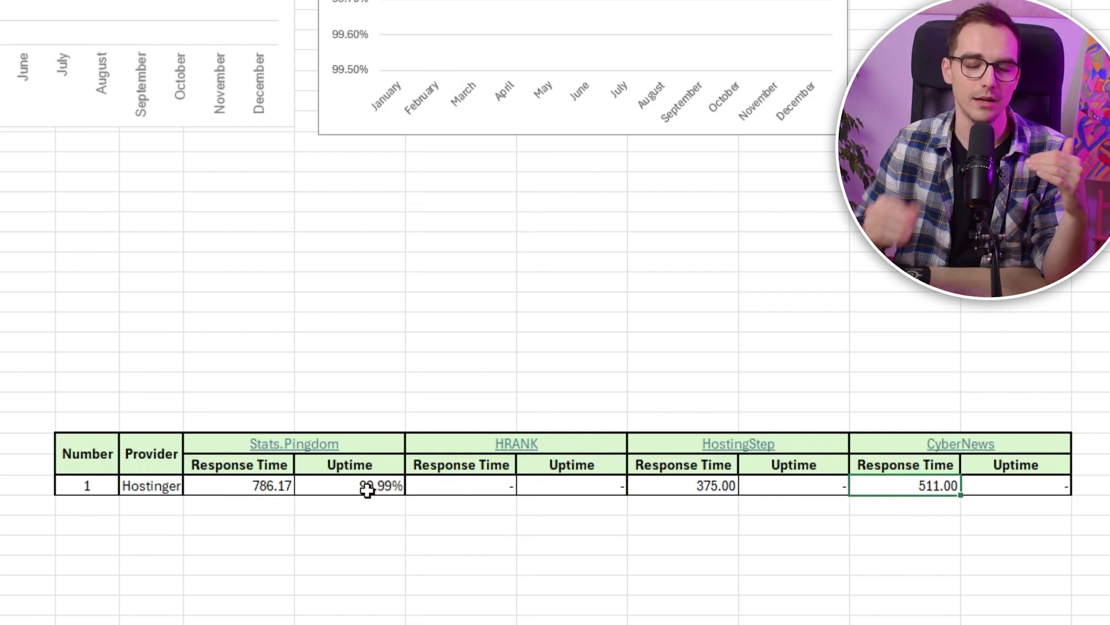
{"action": "scroll", "coordinate": [471, 578], "scroll_direction": "down", "scroll_amount": 1}
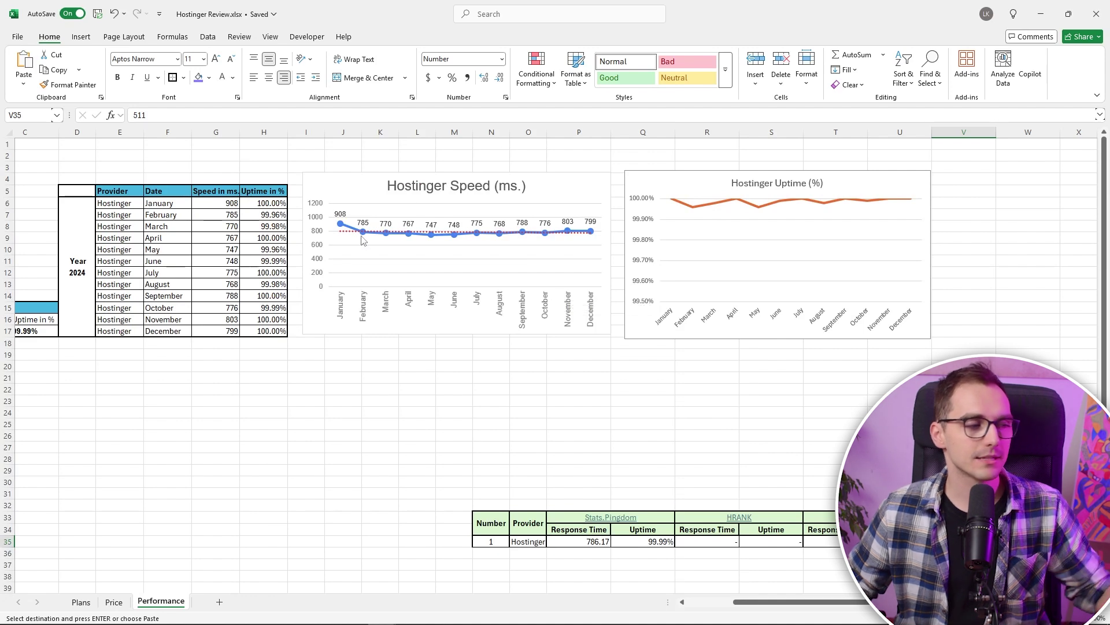
Return to the browser's Hostinger pricing page and choose the Business hosting plan.
{"action": "left_click", "coordinate": [1041, 15]}
{"action": "scroll", "coordinate": [567, 358], "scroll_direction": "up", "scroll_amount": 15}
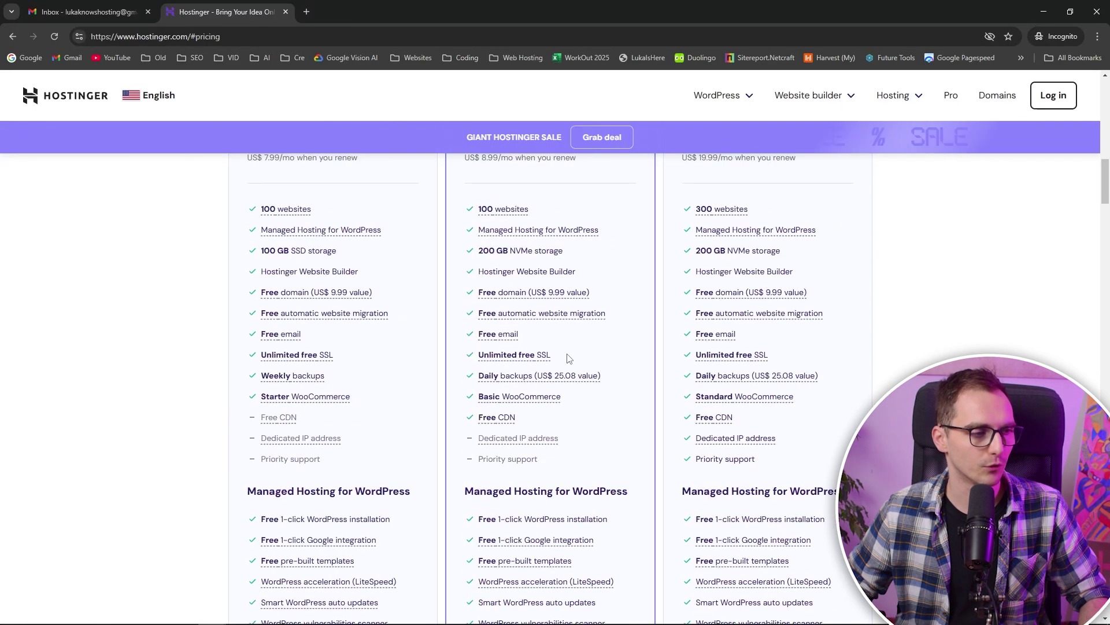
{"action": "scroll", "coordinate": [568, 358], "scroll_direction": "up", "scroll_amount": 14}
{"action": "scroll", "coordinate": [568, 358], "scroll_direction": "down", "scroll_amount": 9}
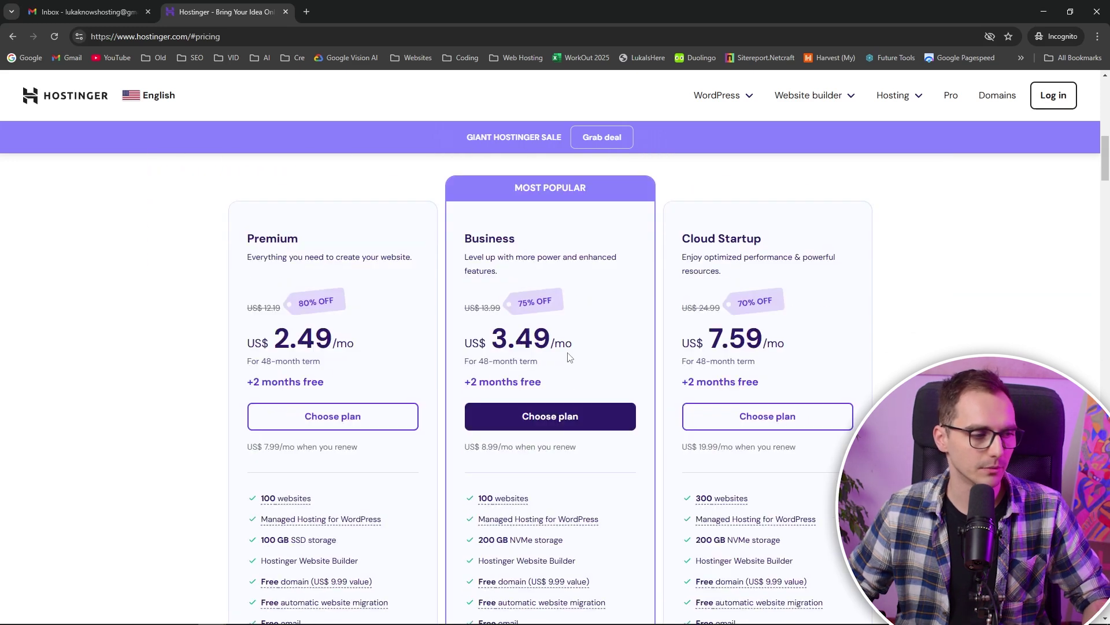
{"action": "scroll", "coordinate": [568, 358], "scroll_direction": "down", "scroll_amount": 4}
{"action": "scroll", "coordinate": [565, 364], "scroll_direction": "up", "scroll_amount": 3}
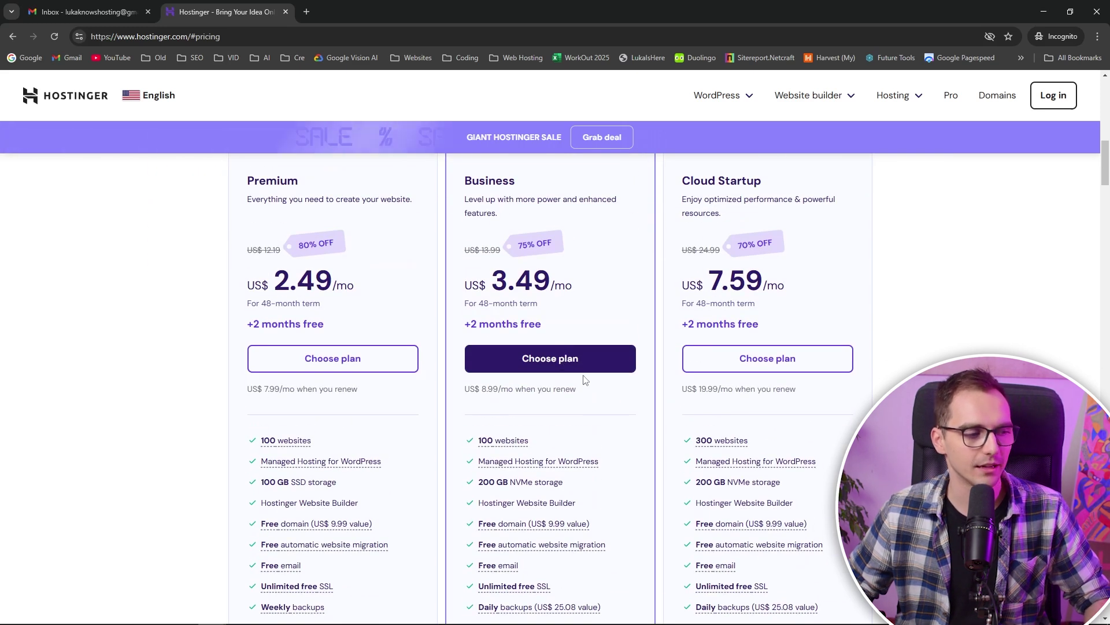
{"action": "left_click", "coordinate": [583, 371]}
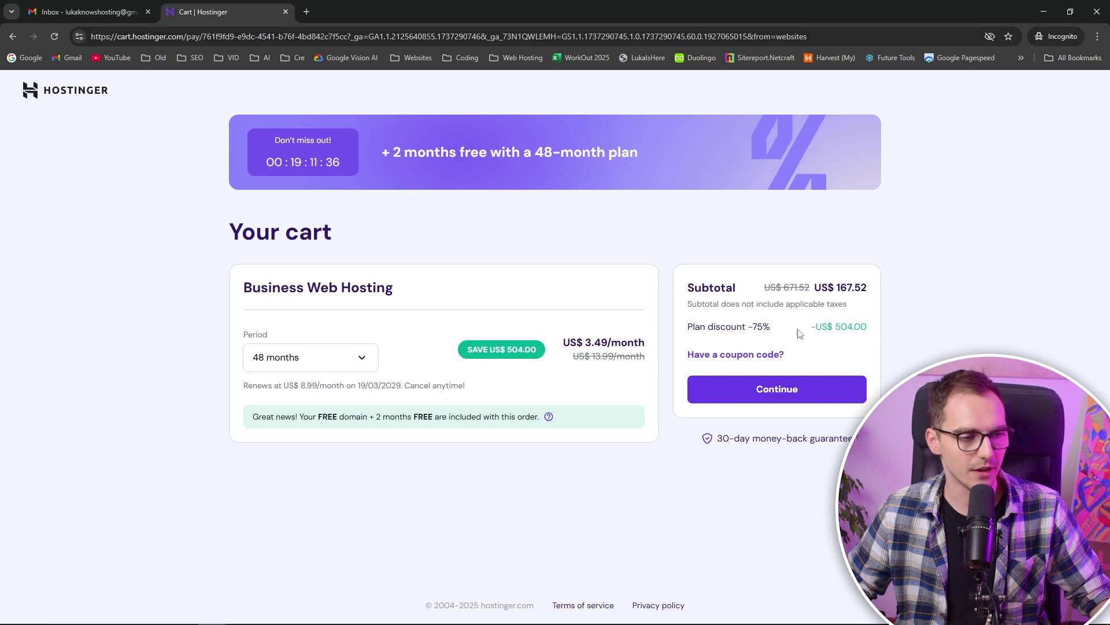
Reveal the coupon code field, set the period to 12 months, and continue.
{"action": "left_click", "coordinate": [765, 354]}
{"action": "left_click", "coordinate": [755, 405]}
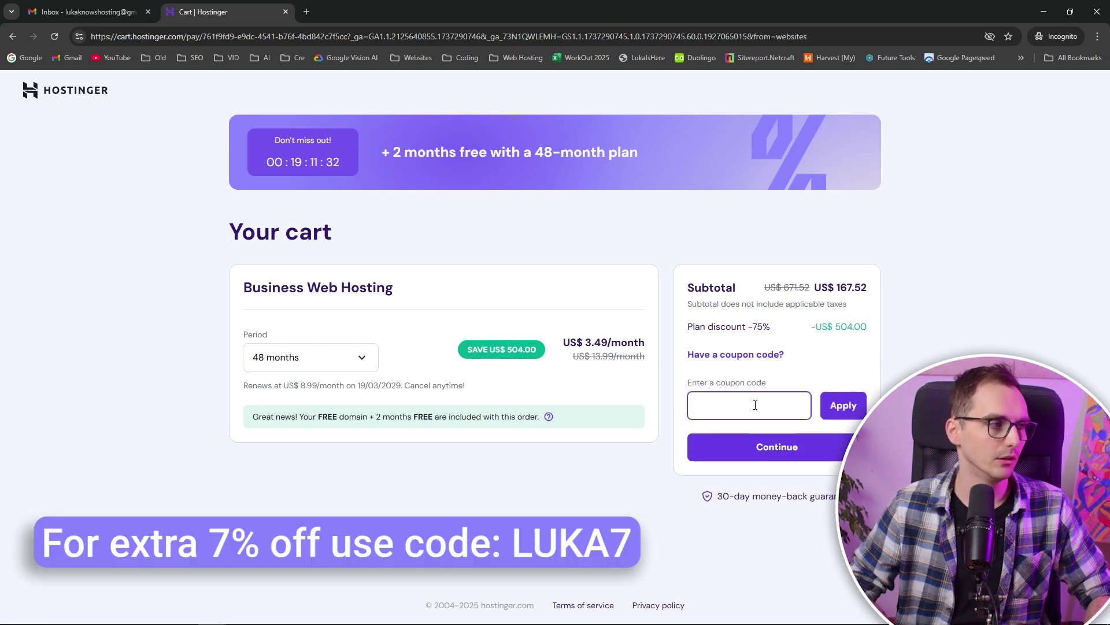
{"action": "left_click", "coordinate": [798, 358]}
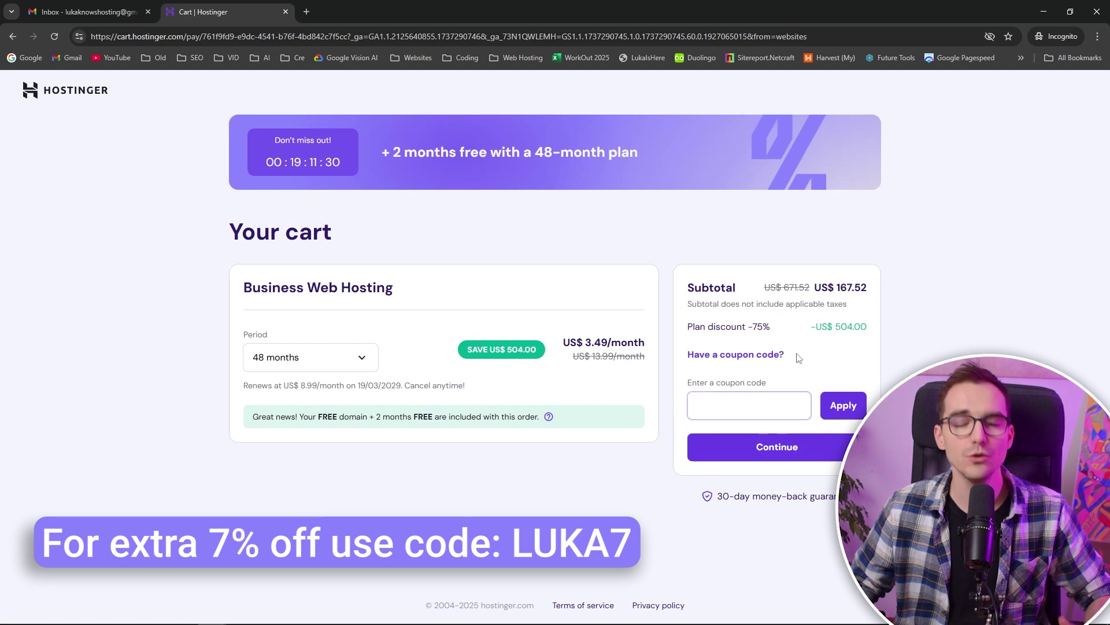
{"action": "left_click", "coordinate": [341, 357]}
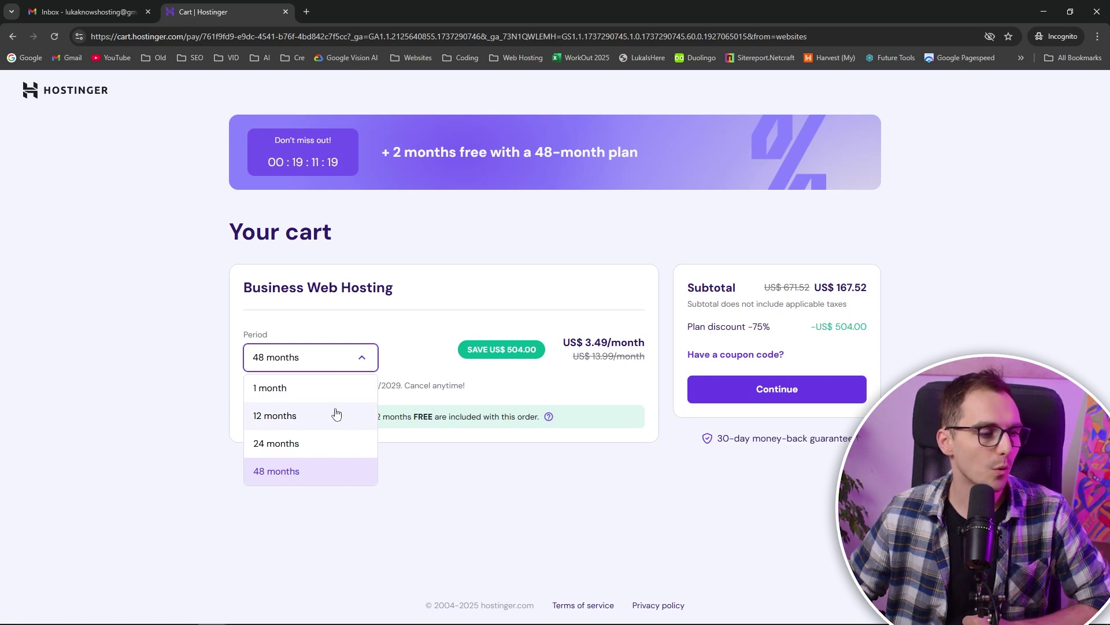
{"action": "left_click", "coordinate": [336, 414]}
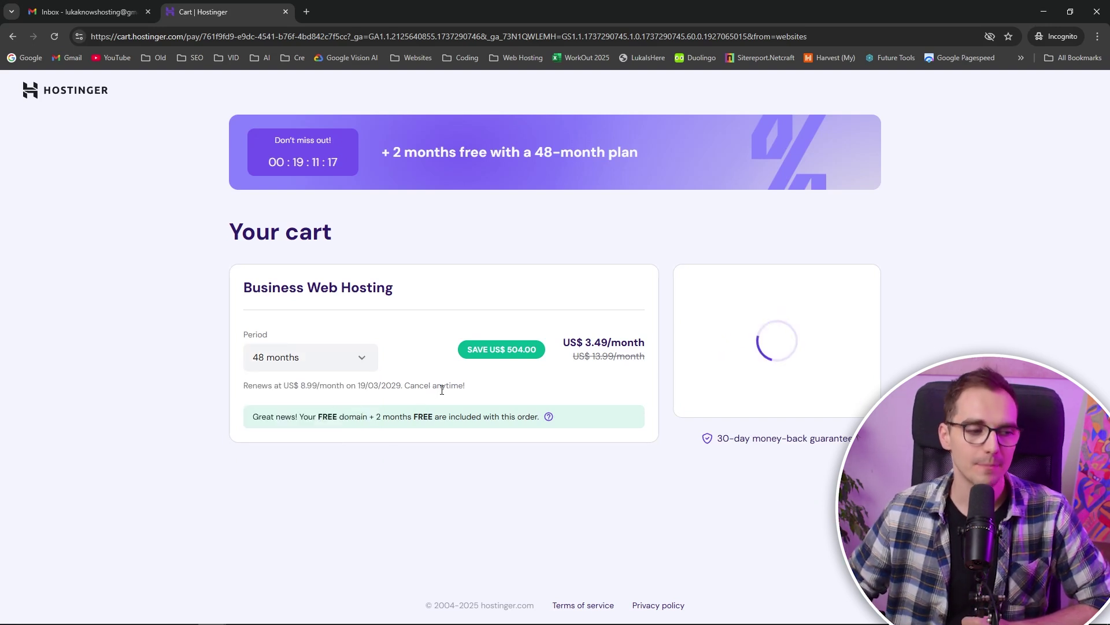
{"action": "left_click", "coordinate": [336, 368]}
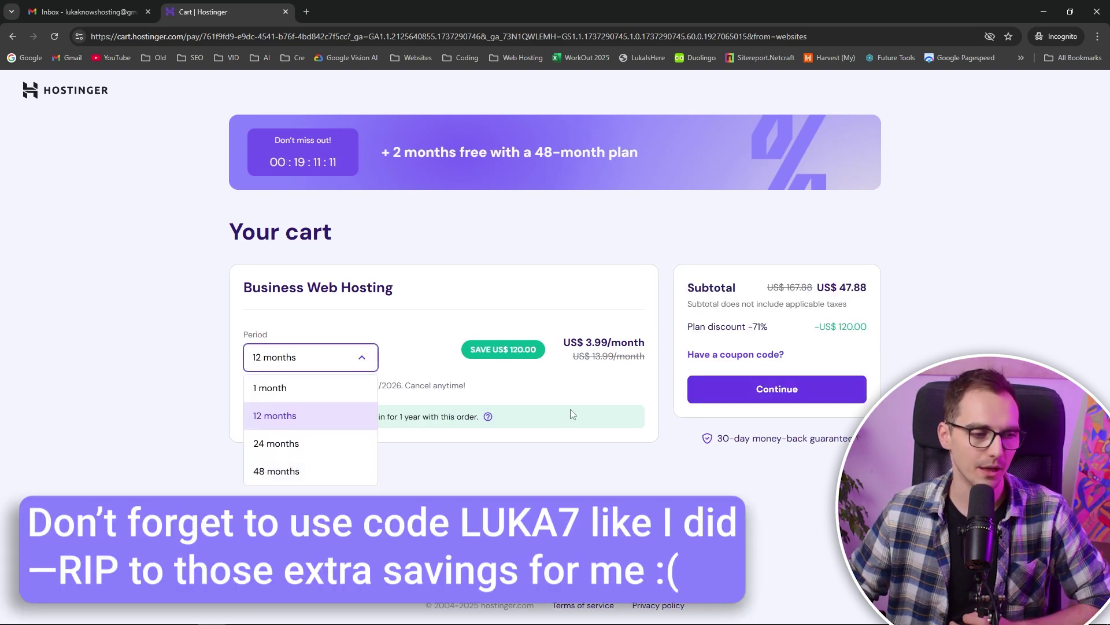
{"action": "left_click", "coordinate": [602, 380]}
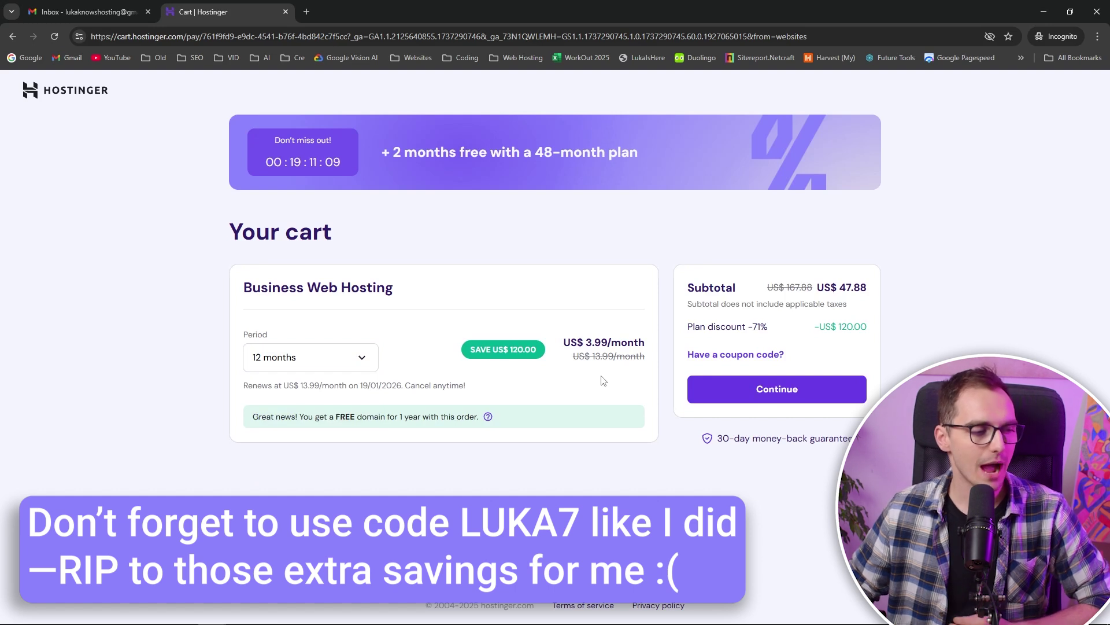
{"action": "left_click", "coordinate": [737, 395]}
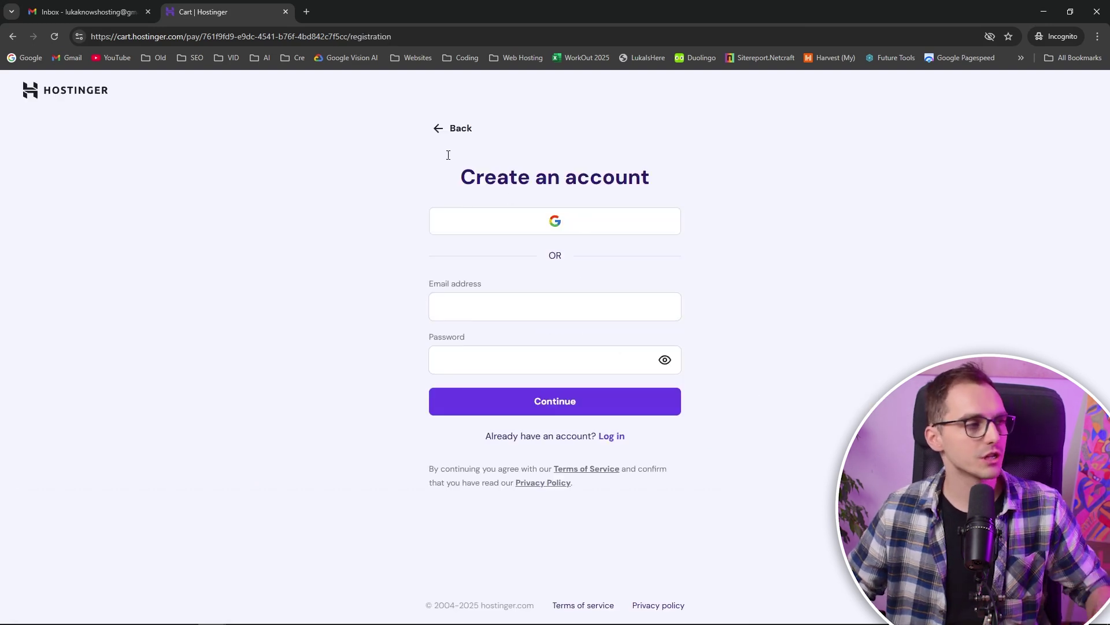
{"action": "left_click", "coordinate": [75, 10]}
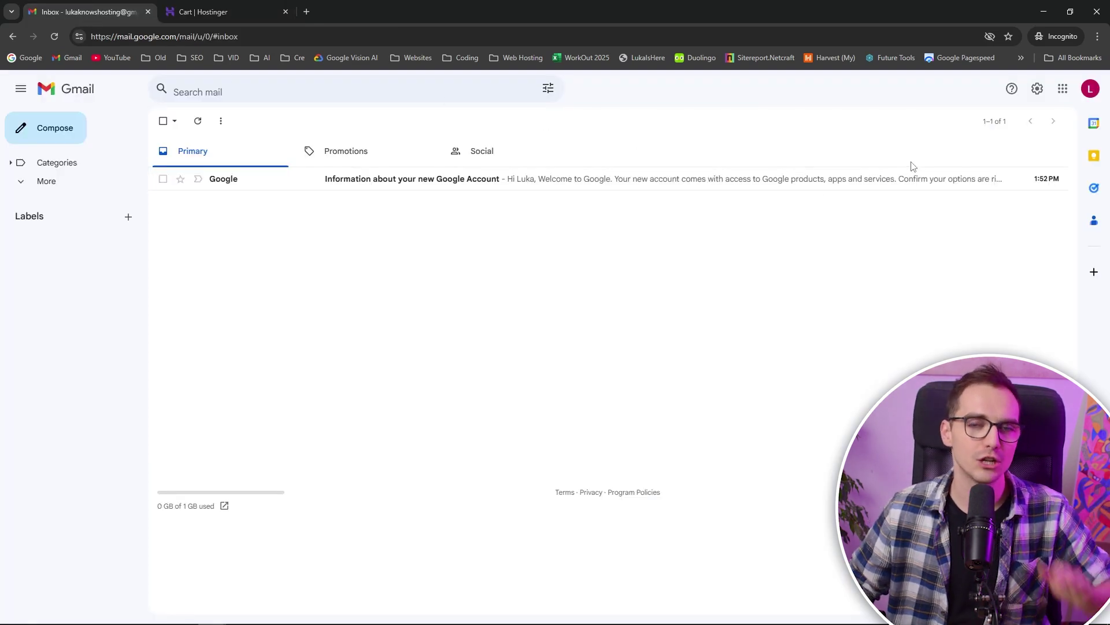
{"action": "left_click", "coordinate": [1091, 88]}
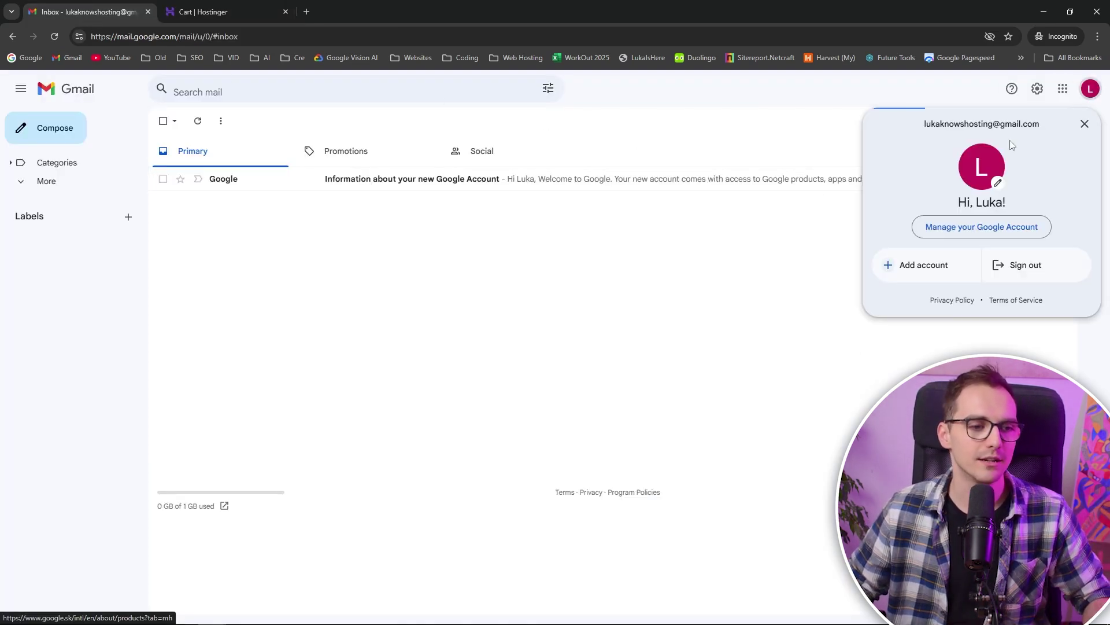
{"action": "double_click", "coordinate": [977, 125]}
{"action": "triple_click", "coordinate": [977, 124]}
{"action": "key", "text": "ctrl+c"}
Paste the email address into Hostinger's sign-up form, enter a password, and submit.
{"action": "key", "text": "ctrl+Tab"}
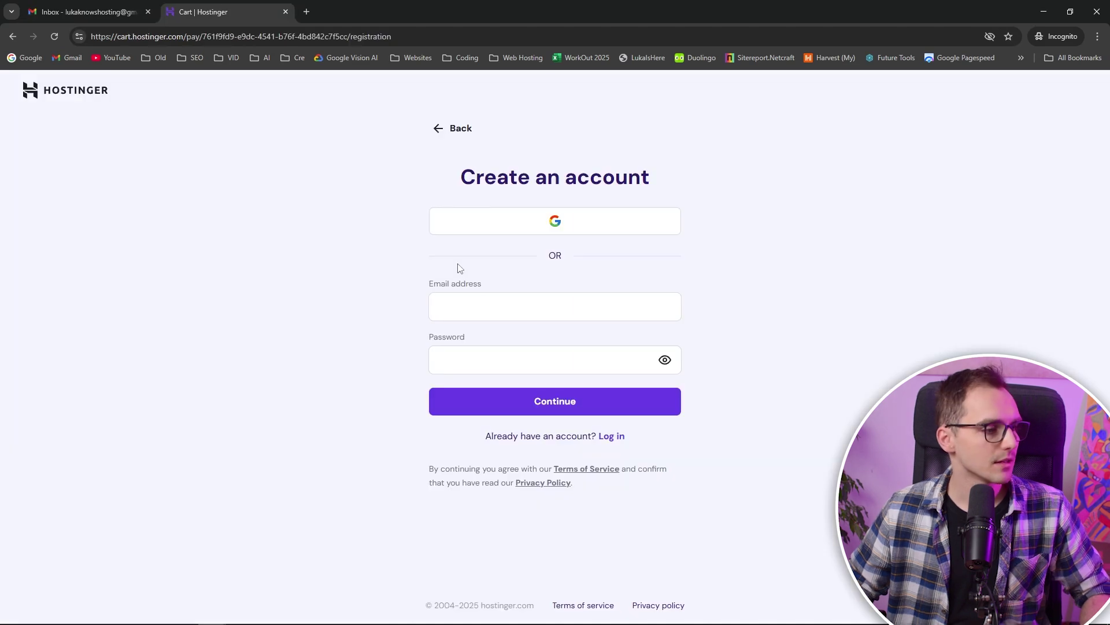
{"action": "left_click", "coordinate": [480, 305]}
{"action": "key", "text": "ctrl+v"}
{"action": "left_click", "coordinate": [525, 362]}
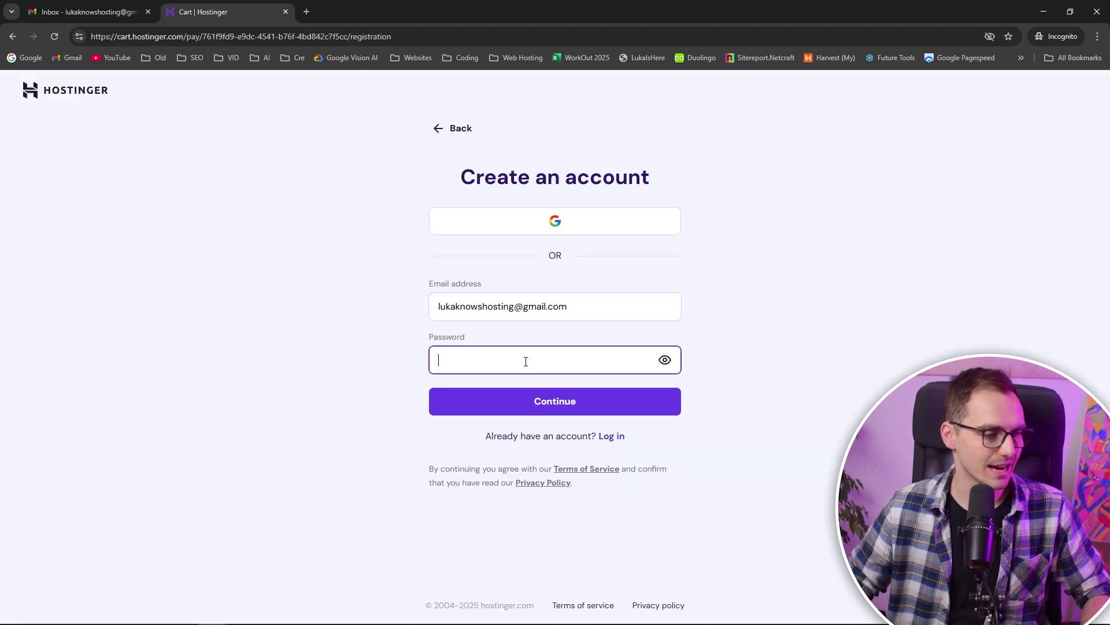
{"action": "key", "text": "ctrl+v"}
{"action": "left_click", "coordinate": [540, 402]}
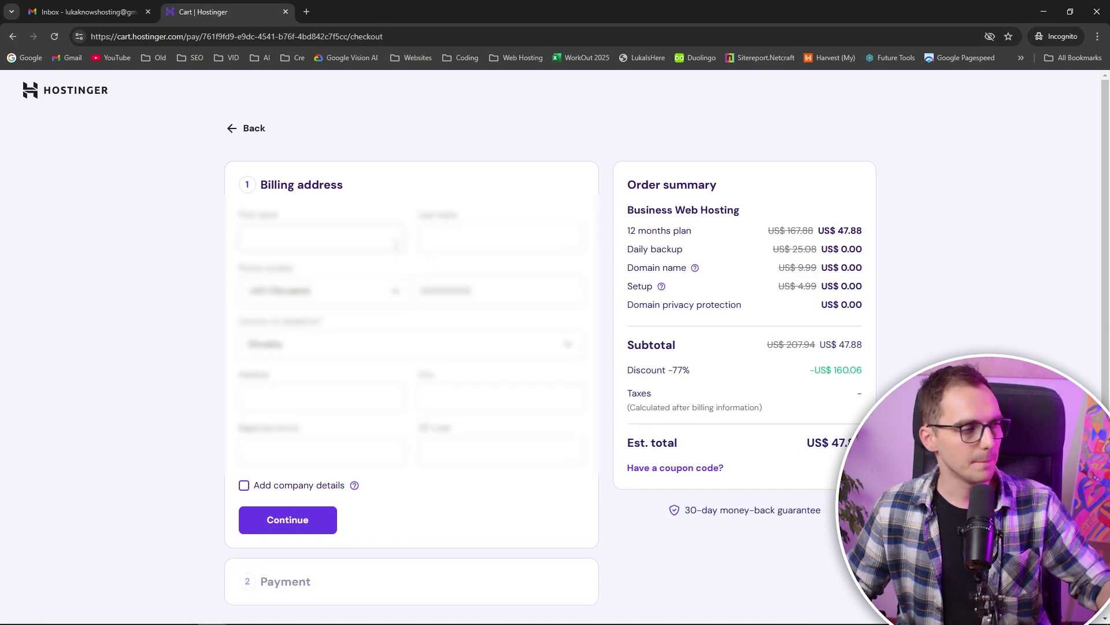
Fill in the billing address, enter card details, and pay the US$58.89 total.
{"action": "left_click", "coordinate": [388, 235]}
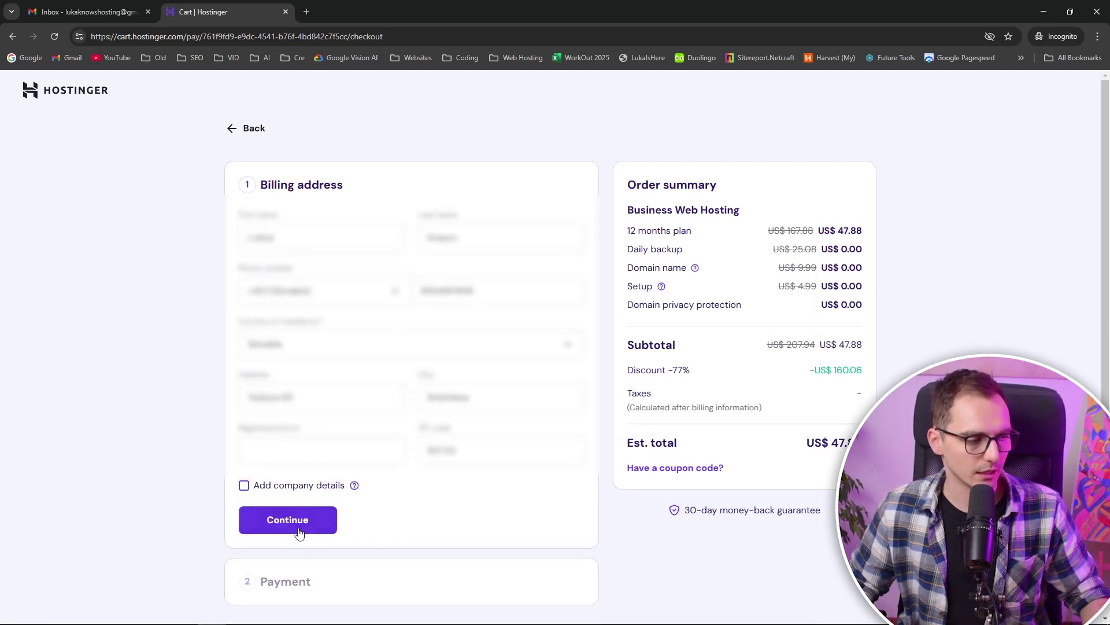
{"action": "left_click", "coordinate": [299, 532]}
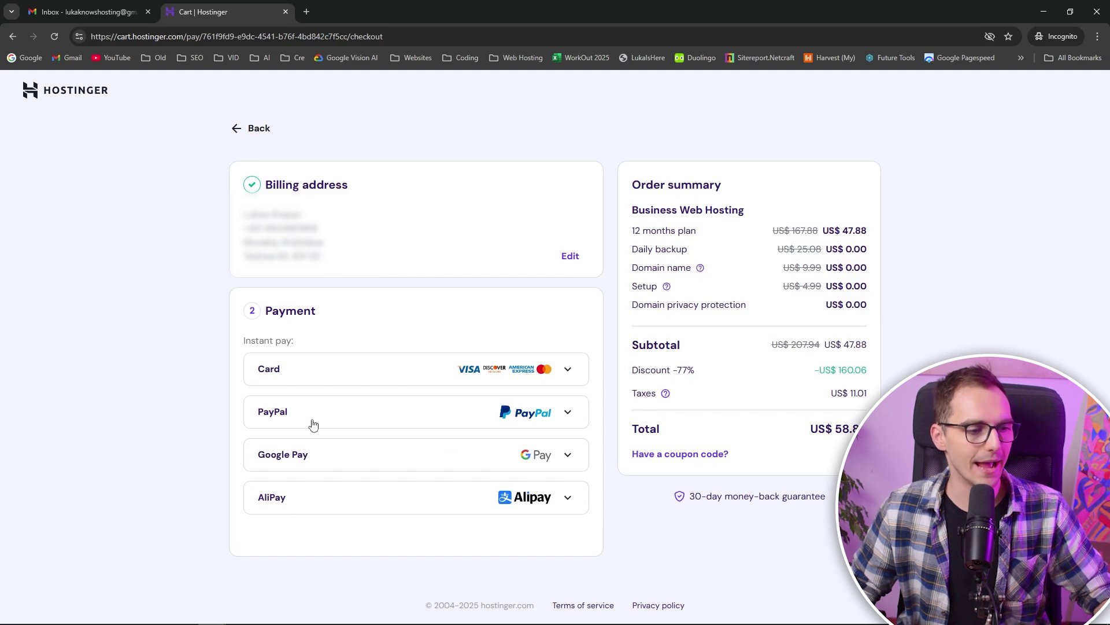
{"action": "left_click", "coordinate": [480, 381]}
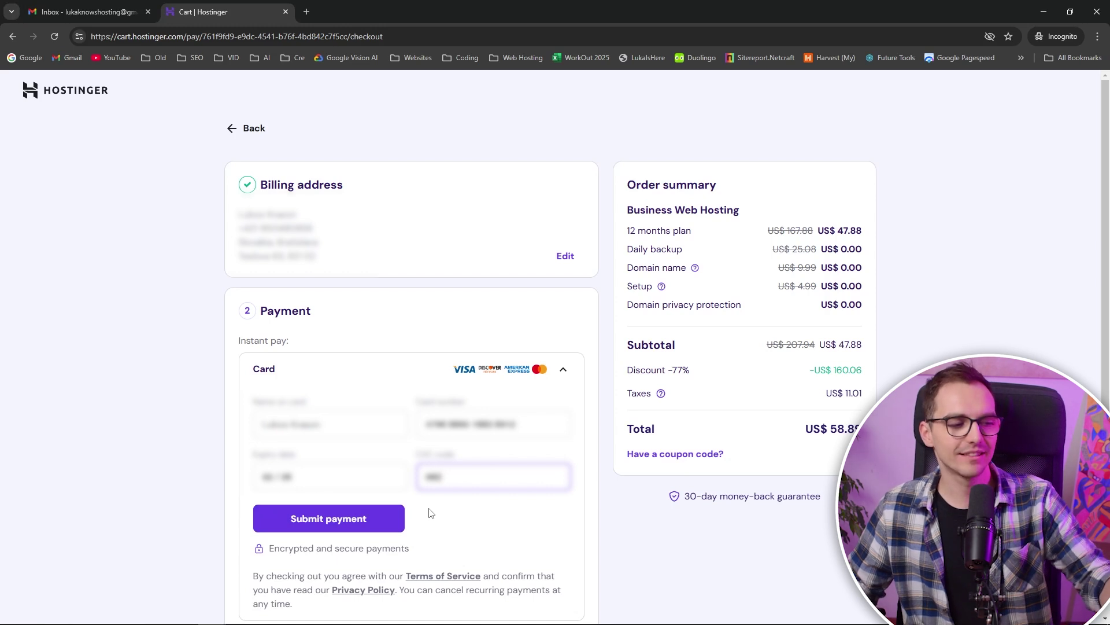
{"action": "left_click", "coordinate": [662, 399]}
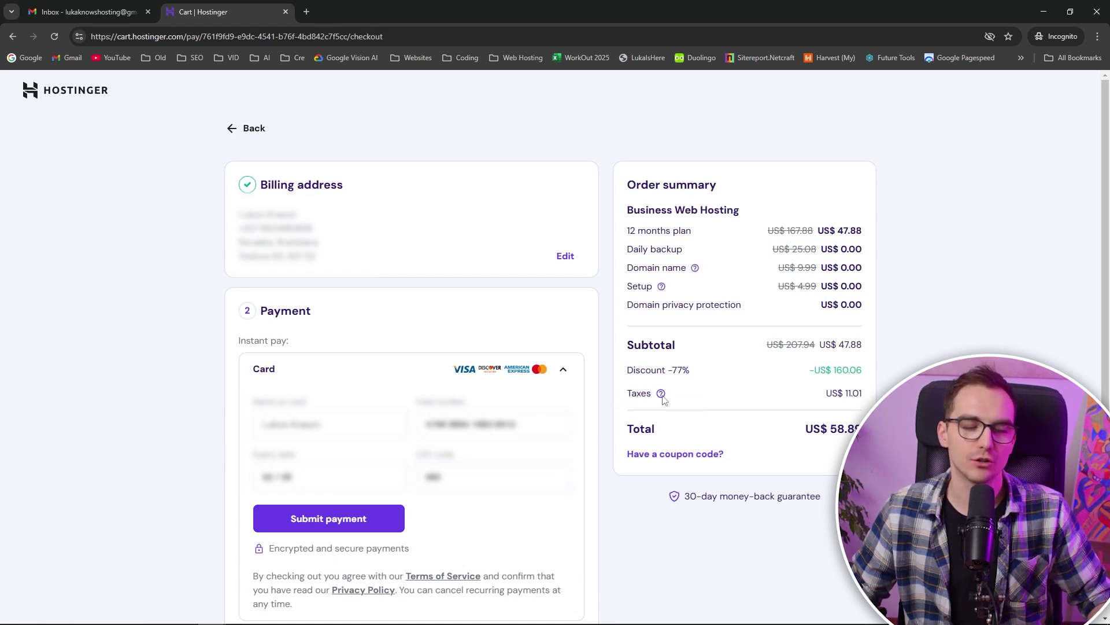
{"action": "left_click", "coordinate": [292, 524]}
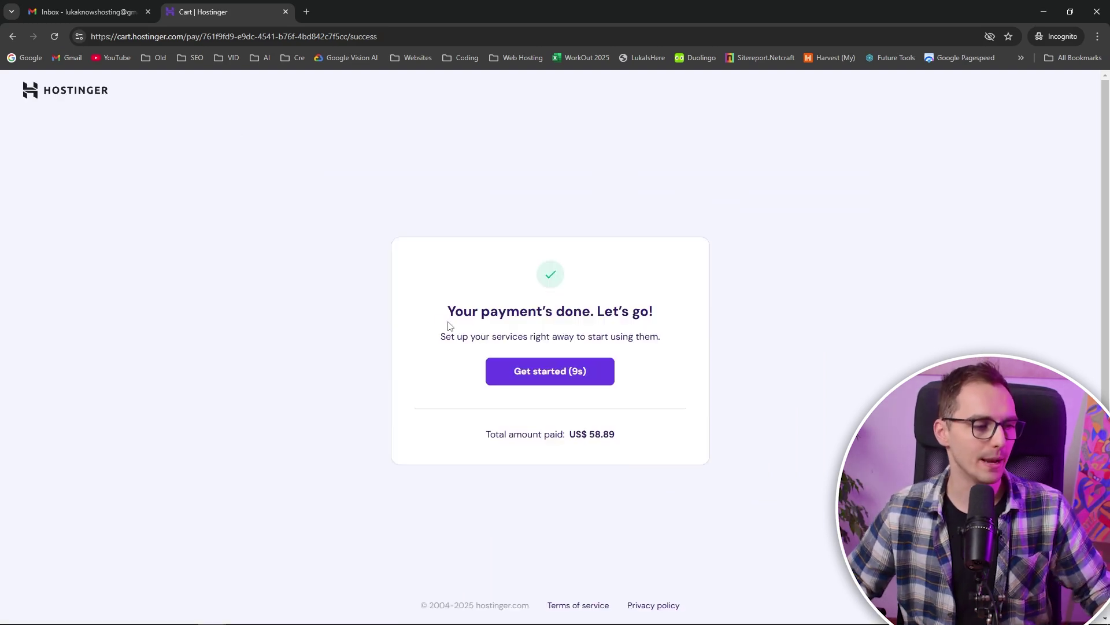
Start onboarding for myself or my business and choose Create a website.
{"action": "left_click", "coordinate": [504, 382]}
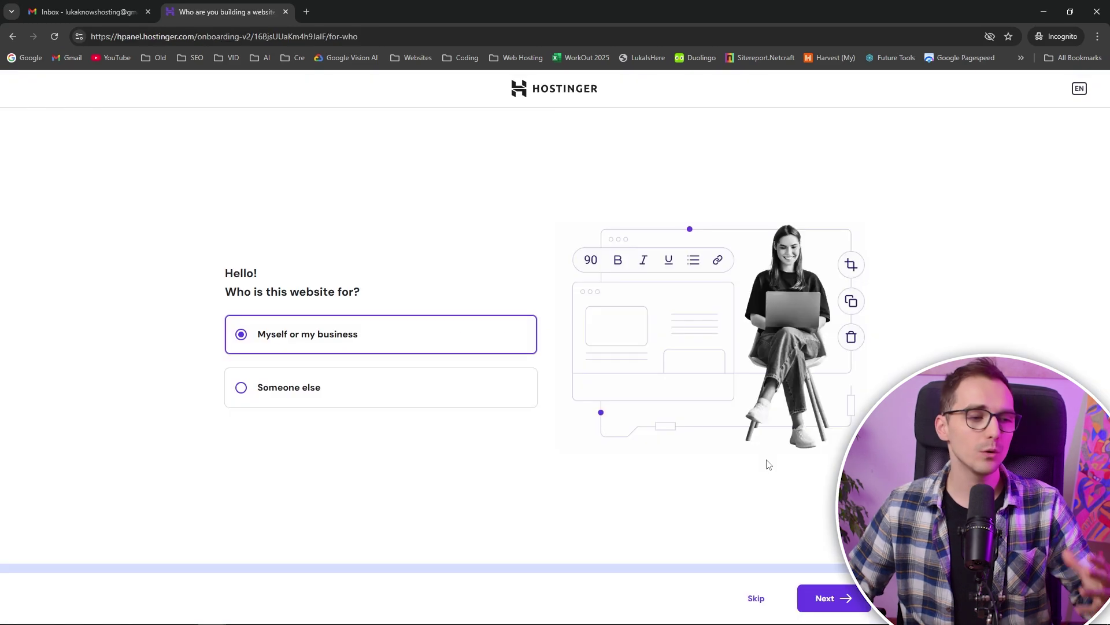
{"action": "left_click", "coordinate": [837, 598]}
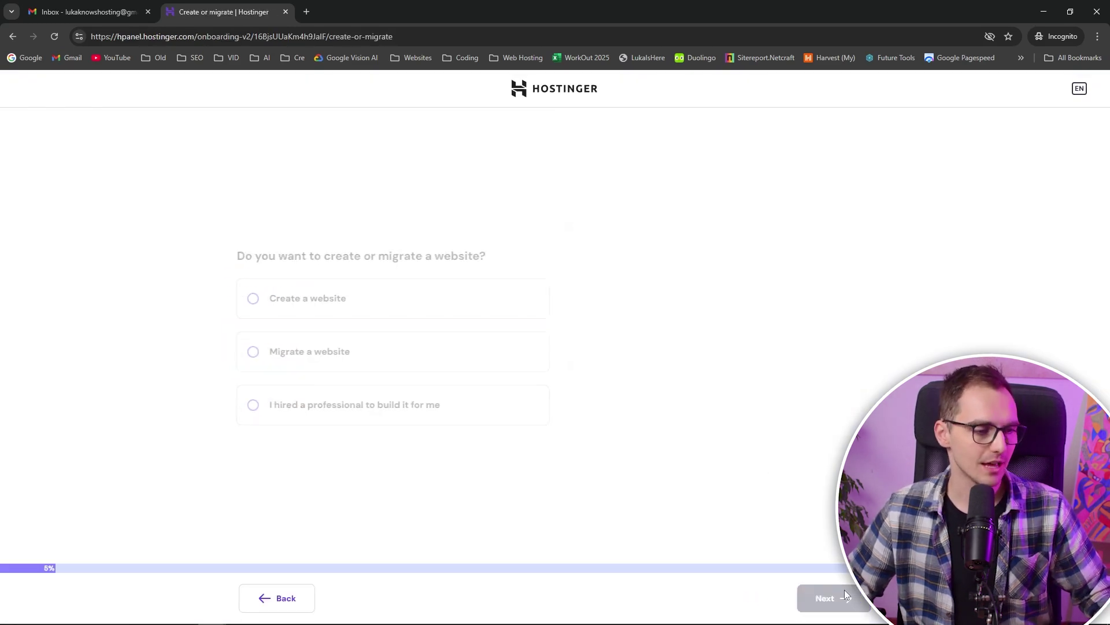
{"action": "left_click", "coordinate": [445, 316]}
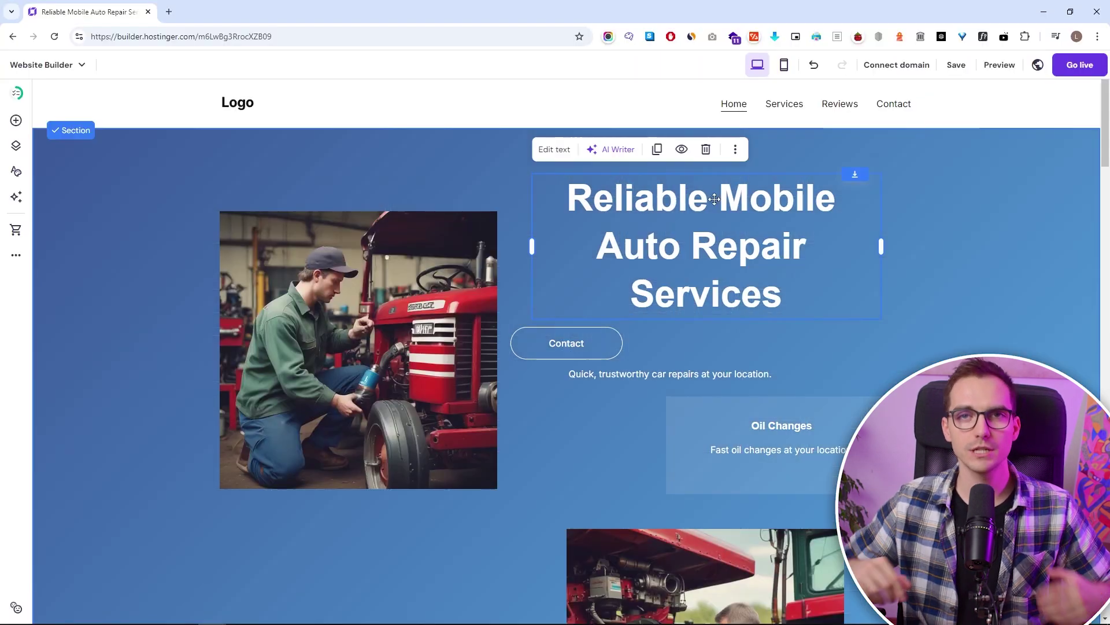
Move the Contact button under the subtitle and set the gradient's second colour to #c0292e.
{"action": "left_click_drag", "start_coordinate": [585, 341], "coordinate": [715, 412]}
{"action": "left_click", "coordinate": [580, 180]}
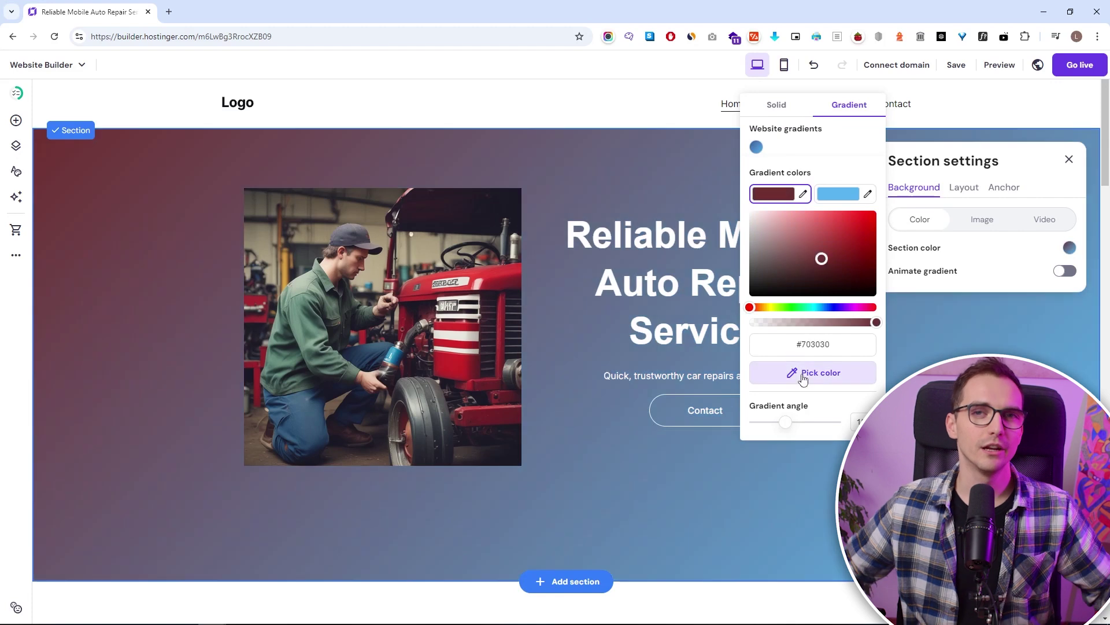
{"action": "left_click", "coordinate": [771, 250]}
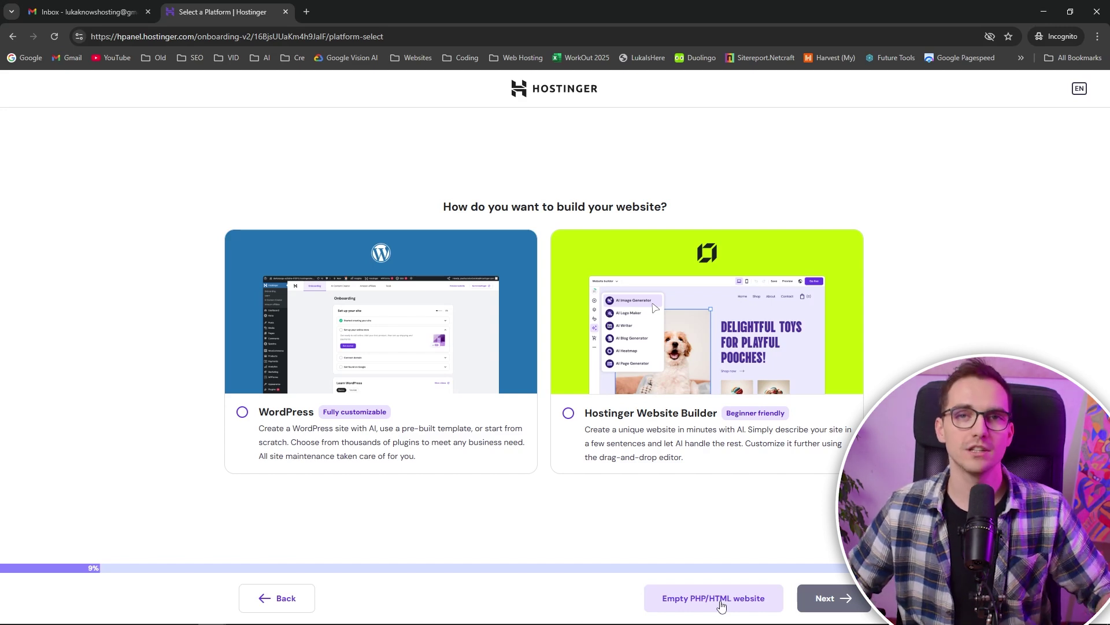
Settle on WordPress as the site platform and continue to login setup.
{"action": "left_click", "coordinate": [596, 411]}
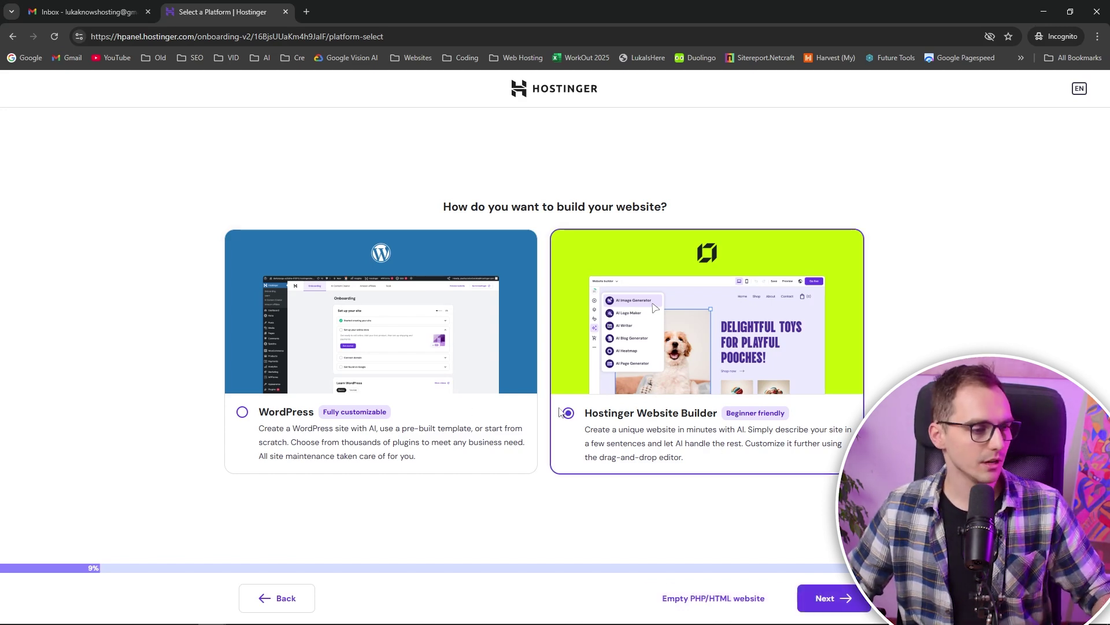
{"action": "left_click", "coordinate": [625, 414]}
{"action": "left_click", "coordinate": [491, 422]}
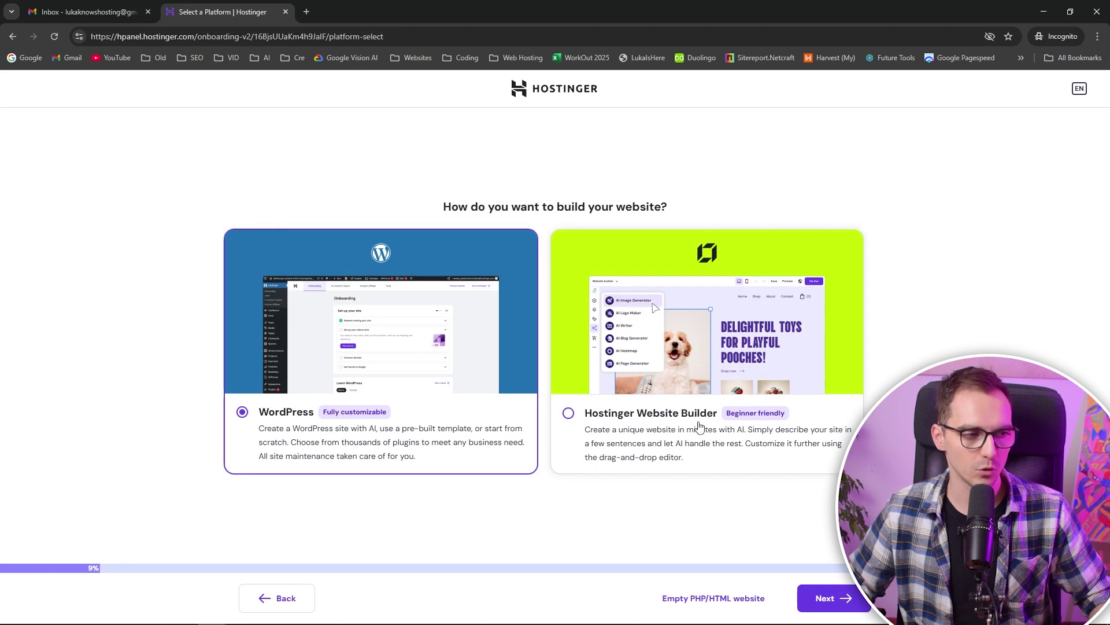
{"action": "left_click", "coordinate": [641, 429]}
{"action": "left_click", "coordinate": [504, 459]}
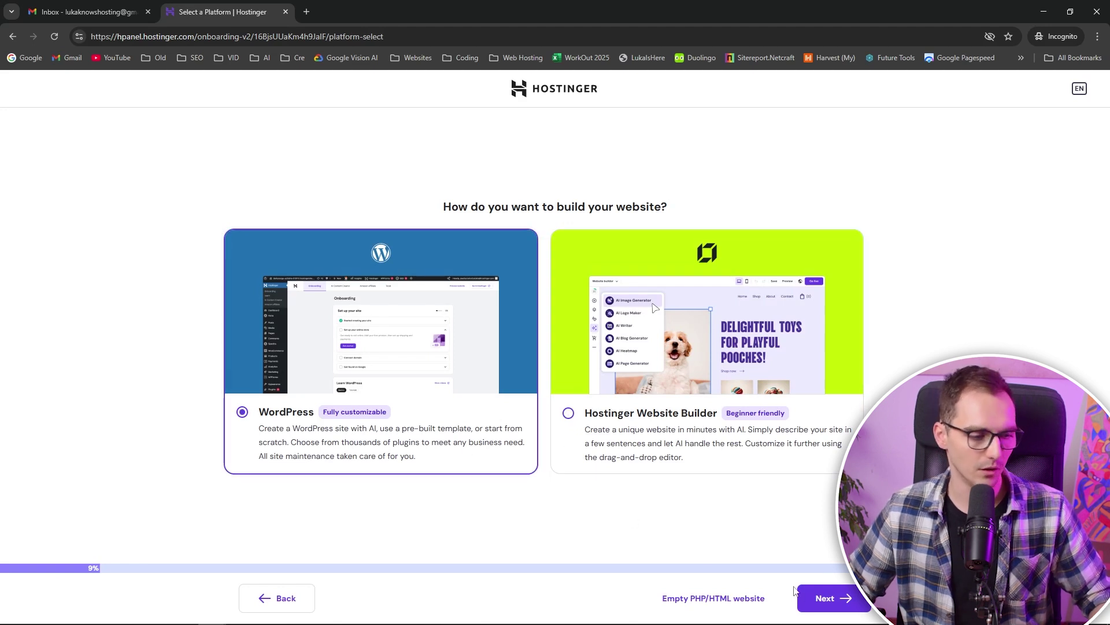
{"action": "left_click", "coordinate": [825, 599]}
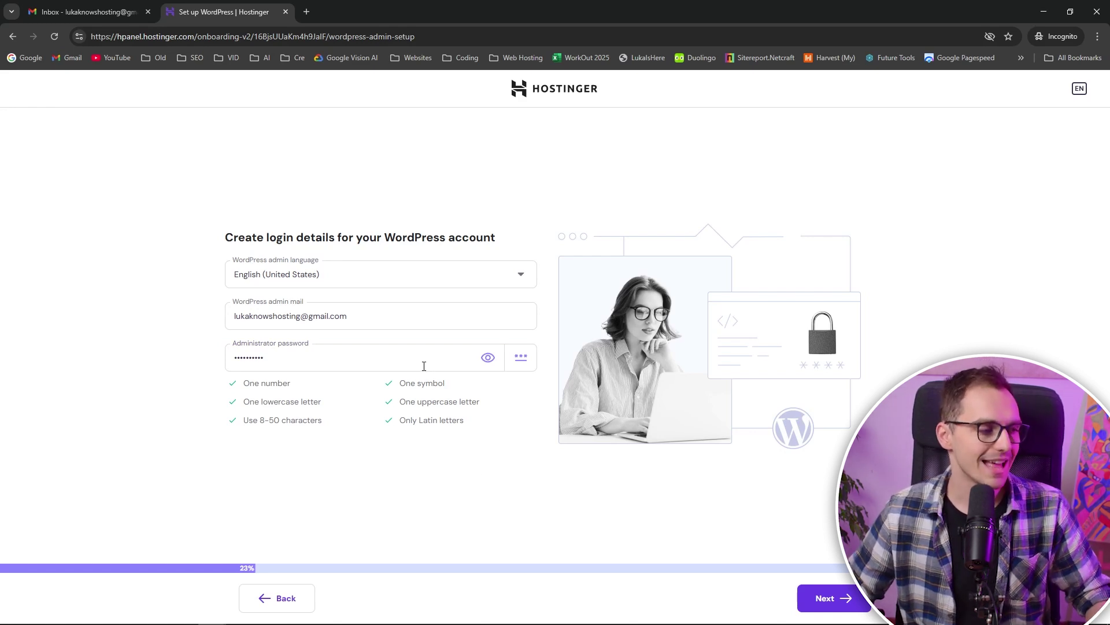
Review the prefilled WordPress admin language, email and generated password.
{"action": "double_click", "coordinate": [424, 365]}
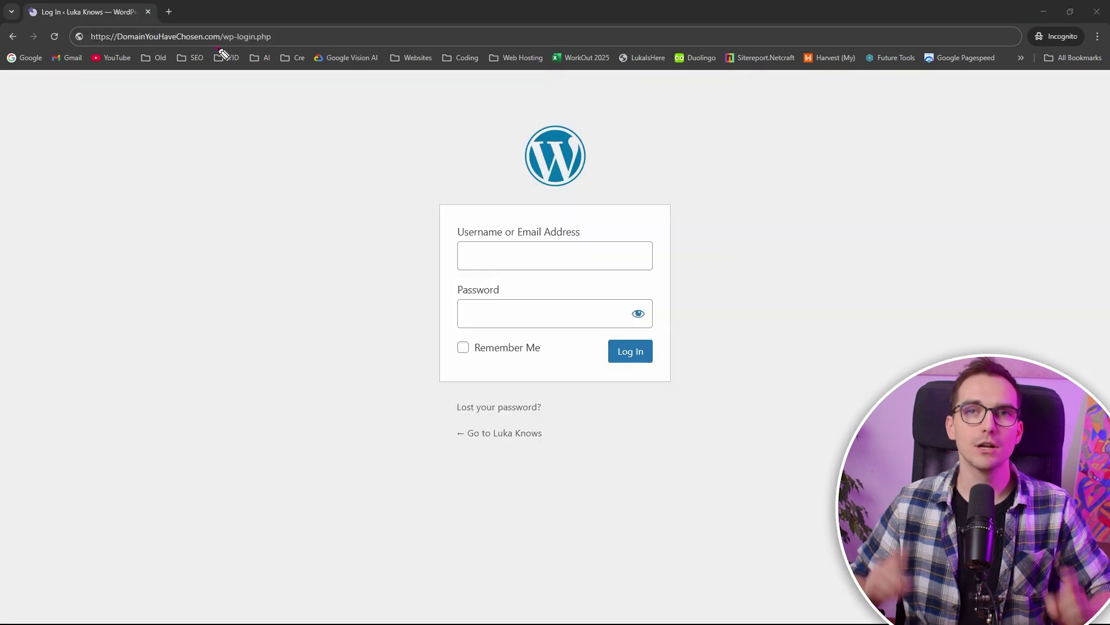
{"action": "left_click_drag", "start_coordinate": [217, 45], "coordinate": [277, 44]}
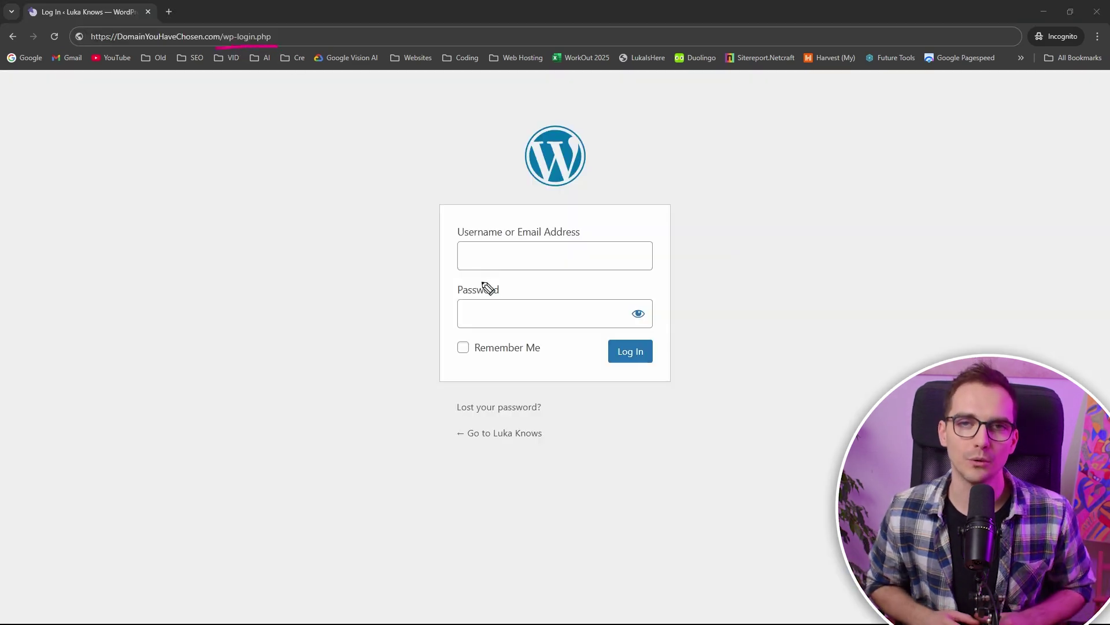
{"action": "mouse_move", "coordinate": [479, 275]}
{"action": "left_mouse_down"}
{"action": "mouse_move", "coordinate": [436, 322]}
{"action": "mouse_move", "coordinate": [652, 332]}
{"action": "mouse_move", "coordinate": [671, 296]}
{"action": "mouse_move", "coordinate": [470, 276]}
{"action": "left_mouse_up"}
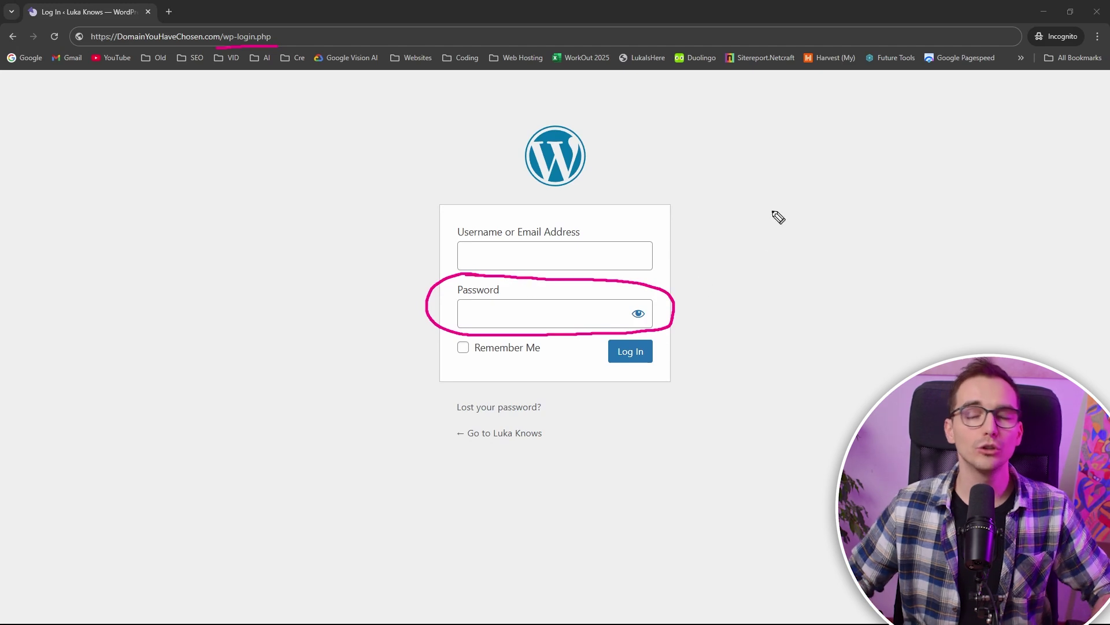
{"action": "mouse_move", "coordinate": [774, 212]}
{"action": "left_mouse_down"}
{"action": "mouse_move", "coordinate": [743, 275]}
{"action": "mouse_move", "coordinate": [681, 301]}
{"action": "mouse_move", "coordinate": [694, 274]}
{"action": "mouse_move", "coordinate": [709, 316]}
{"action": "left_mouse_up"}
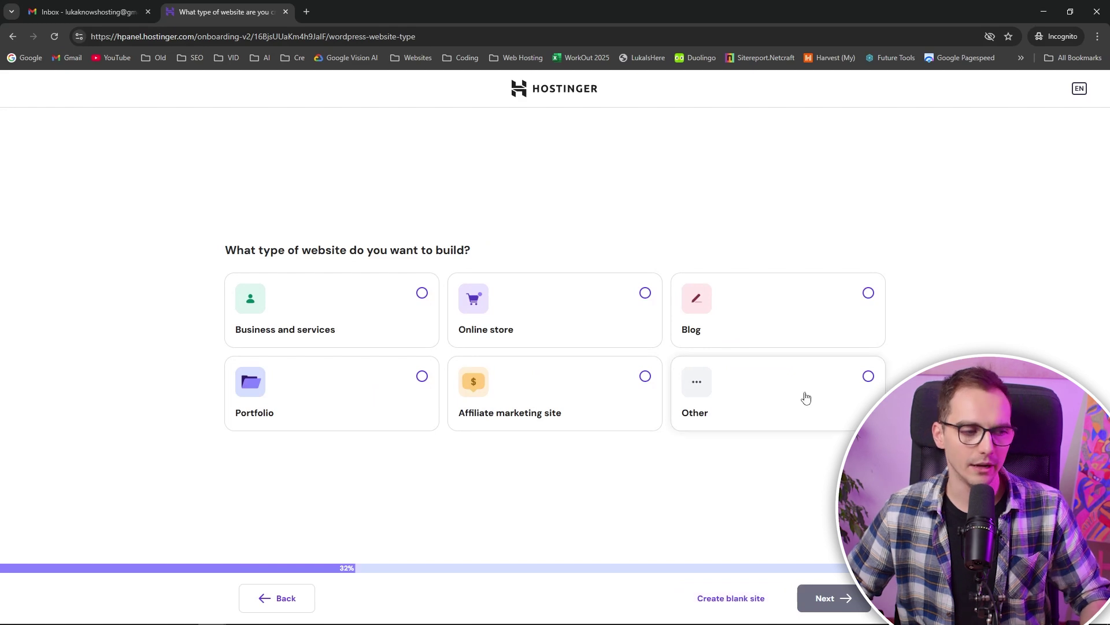
Create a blank site and claim lukaknowshosting.com as the free domain.
{"action": "left_click", "coordinate": [741, 608]}
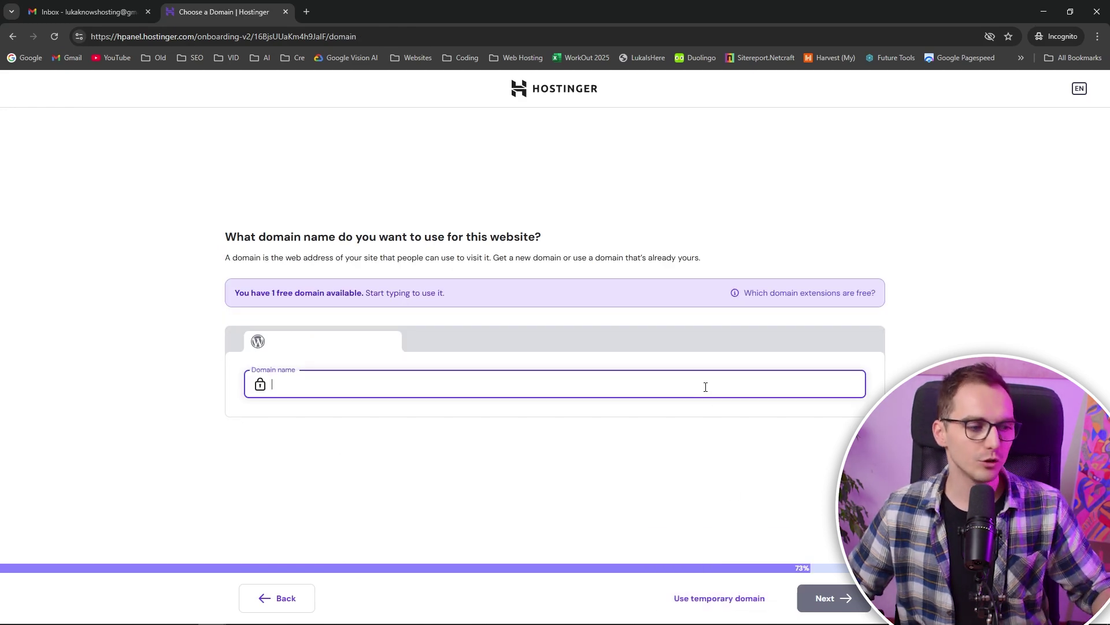
{"action": "type", "text": "lukaknowshosting.com"}
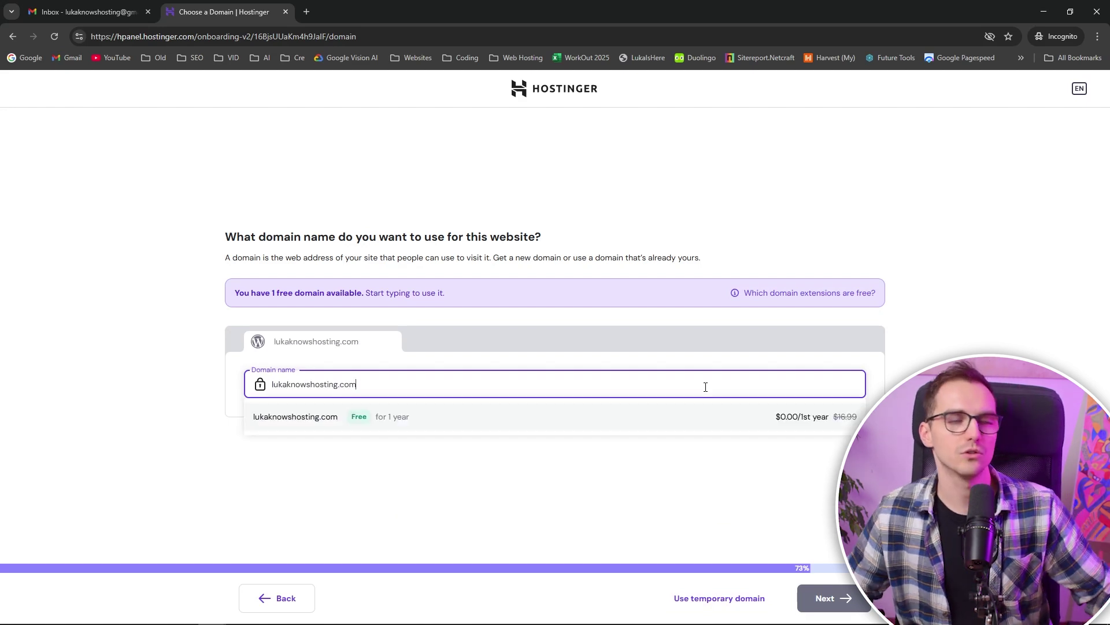
{"action": "left_click", "coordinate": [486, 426]}
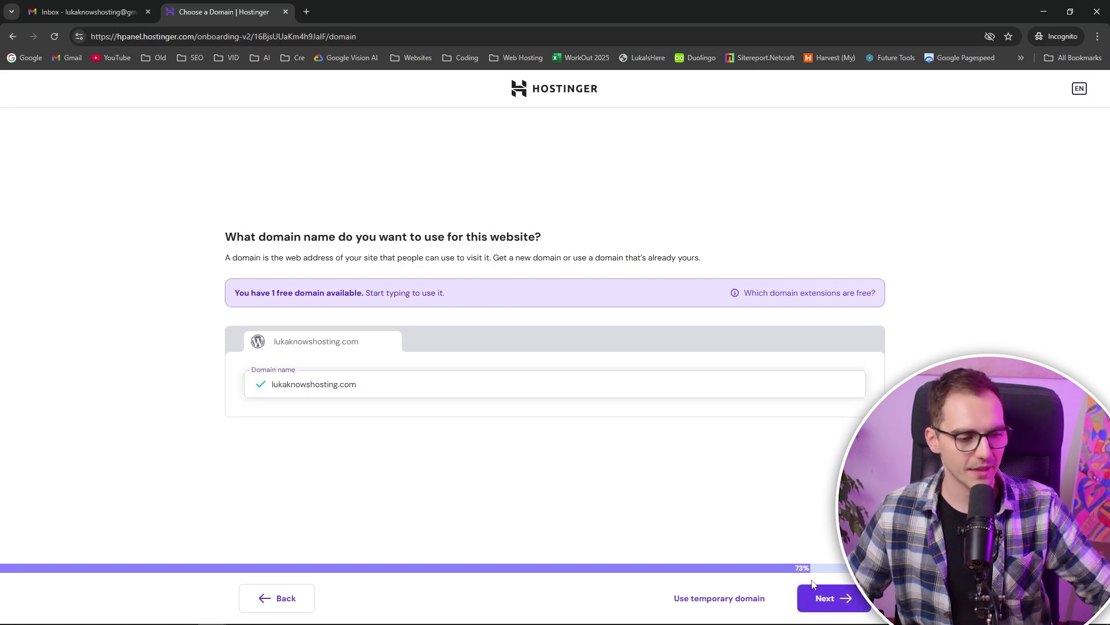
{"action": "left_click", "coordinate": [804, 603]}
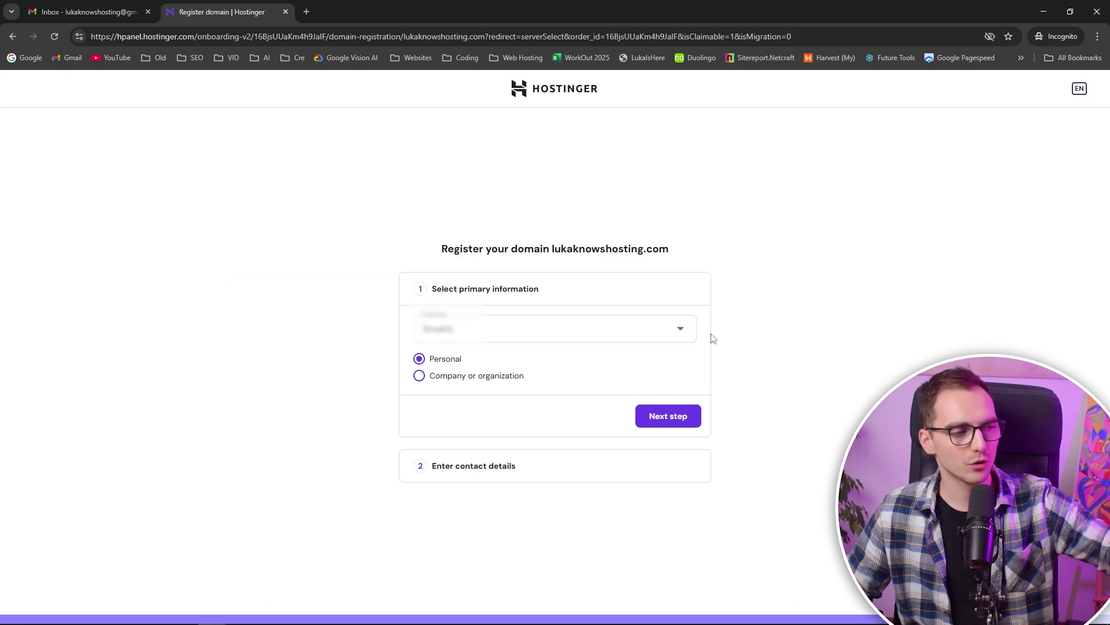
Register the domain as a personal owner, filling contact details and picking a region.
{"action": "left_click", "coordinate": [671, 428]}
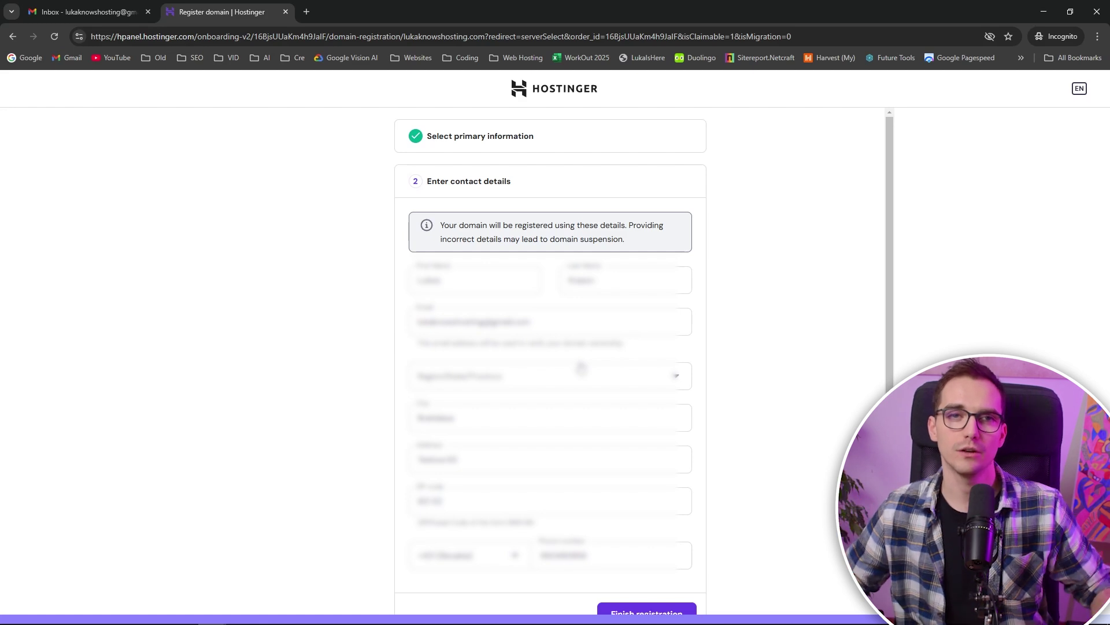
{"action": "scroll", "coordinate": [575, 373], "scroll_direction": "down", "scroll_amount": 1}
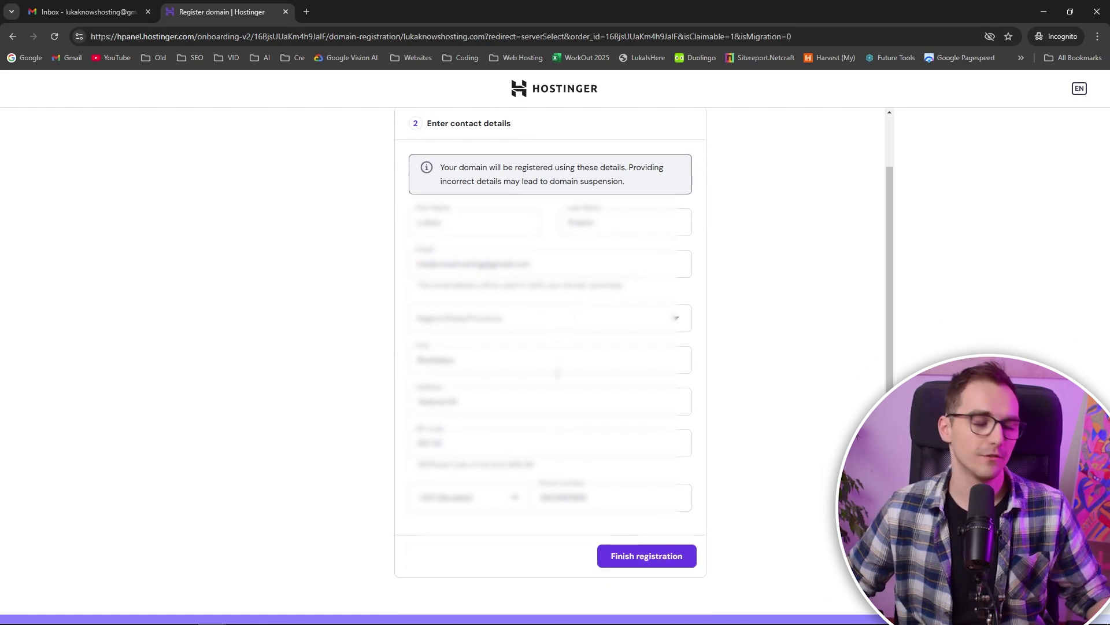
{"action": "left_click", "coordinate": [533, 324]}
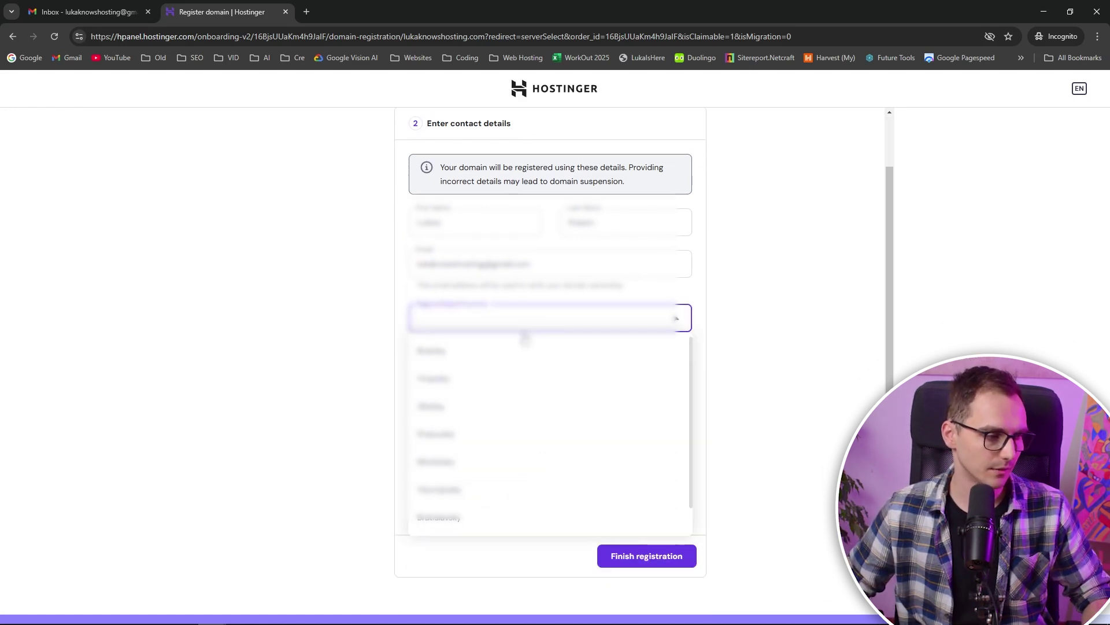
{"action": "left_click", "coordinate": [526, 350]}
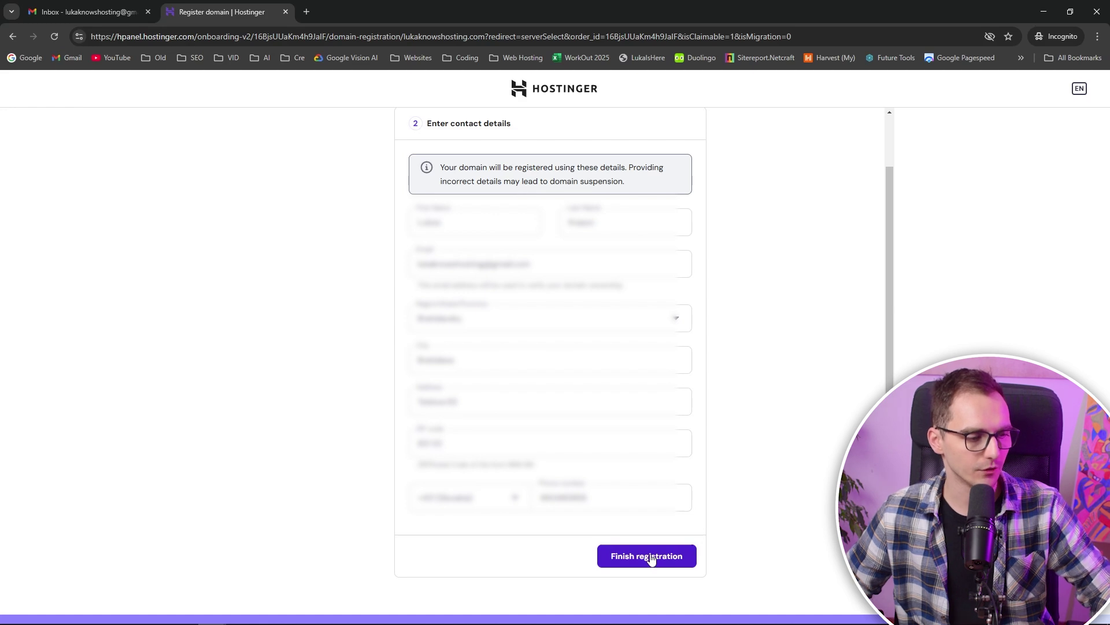
{"action": "left_click", "coordinate": [651, 556]}
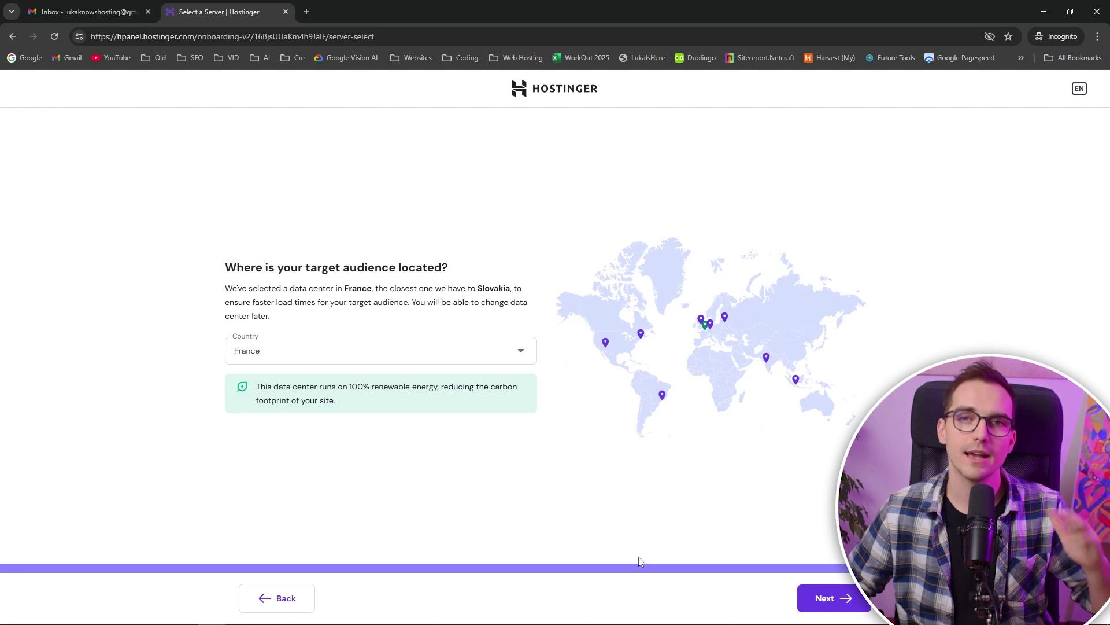
Set the server location to United States, Arizona and start the WordPress installation.
{"action": "left_click", "coordinate": [379, 363]}
{"action": "scroll", "coordinate": [397, 427], "scroll_direction": "down", "scroll_amount": 2}
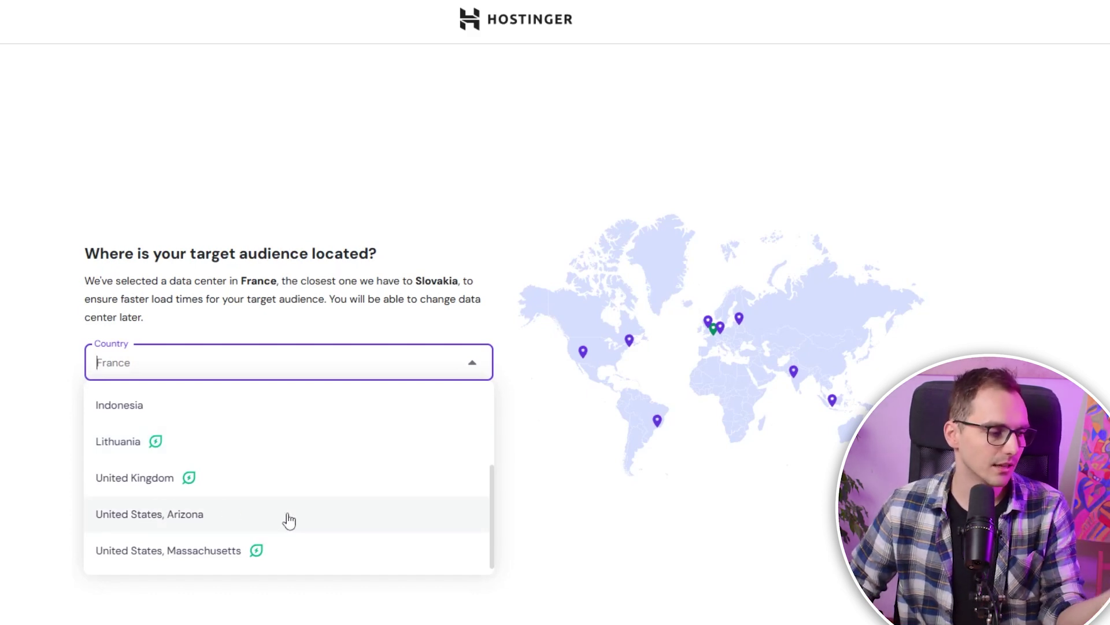
{"action": "mouse_move", "coordinate": [632, 345]}
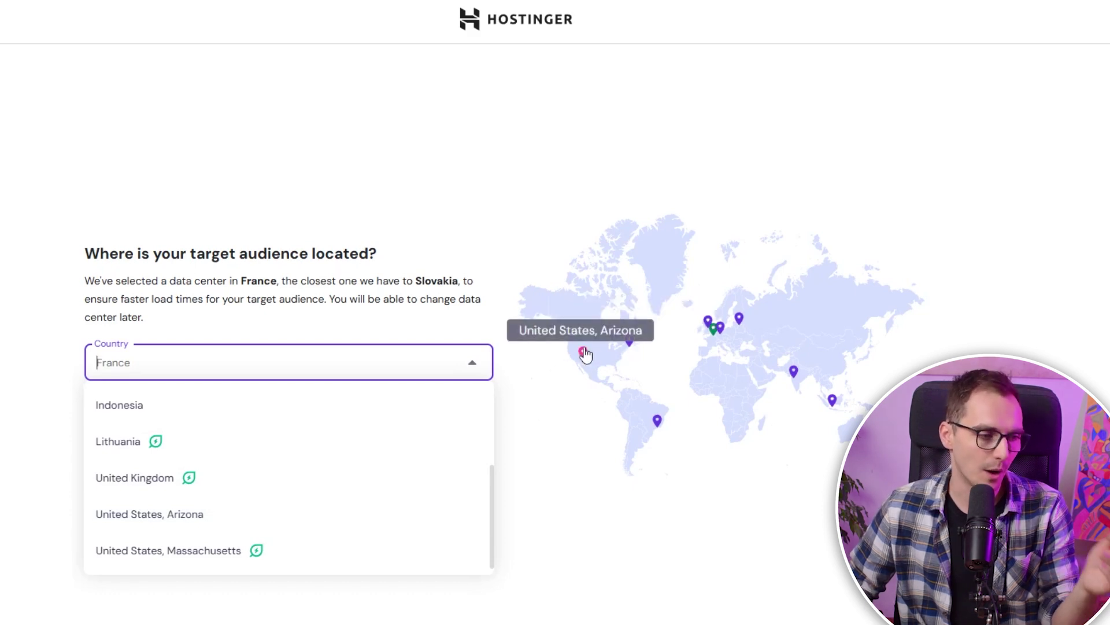
{"action": "left_click", "coordinate": [305, 509]}
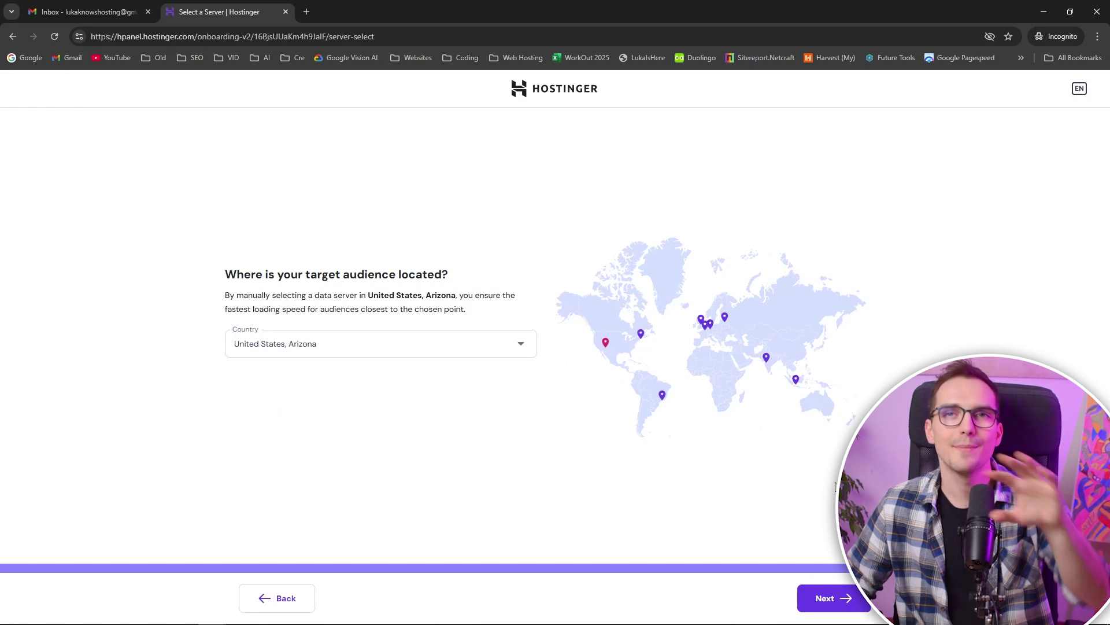
{"action": "left_click", "coordinate": [823, 602]}
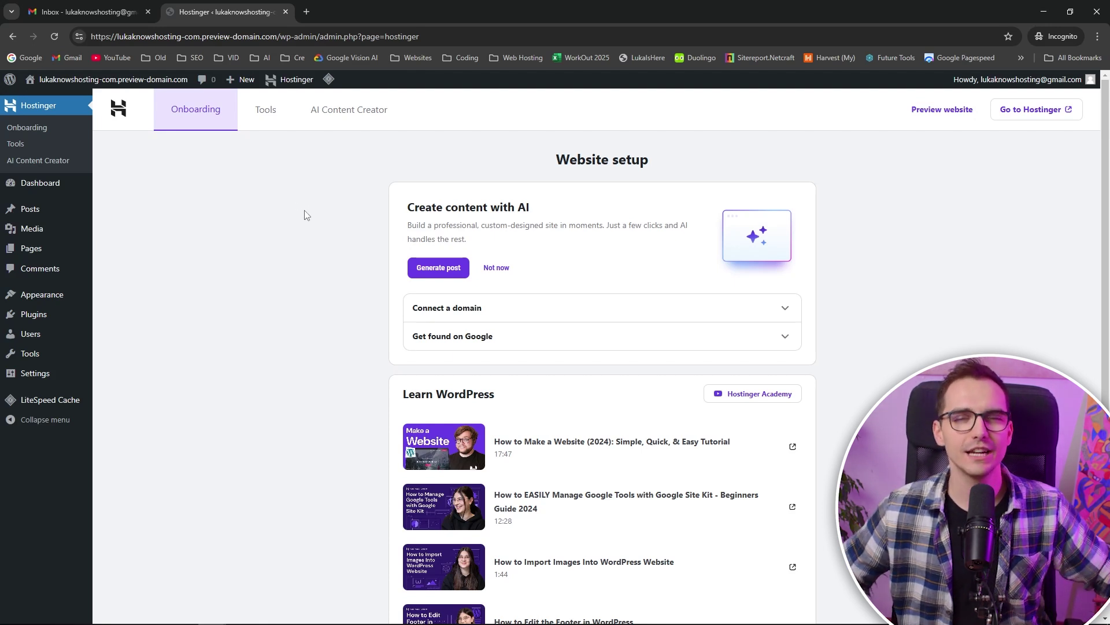
Look over the Hostinger onboarding page, then open WordPress Users to see the single Administrator account.
{"action": "scroll", "coordinate": [390, 293], "scroll_direction": "down", "scroll_amount": 3}
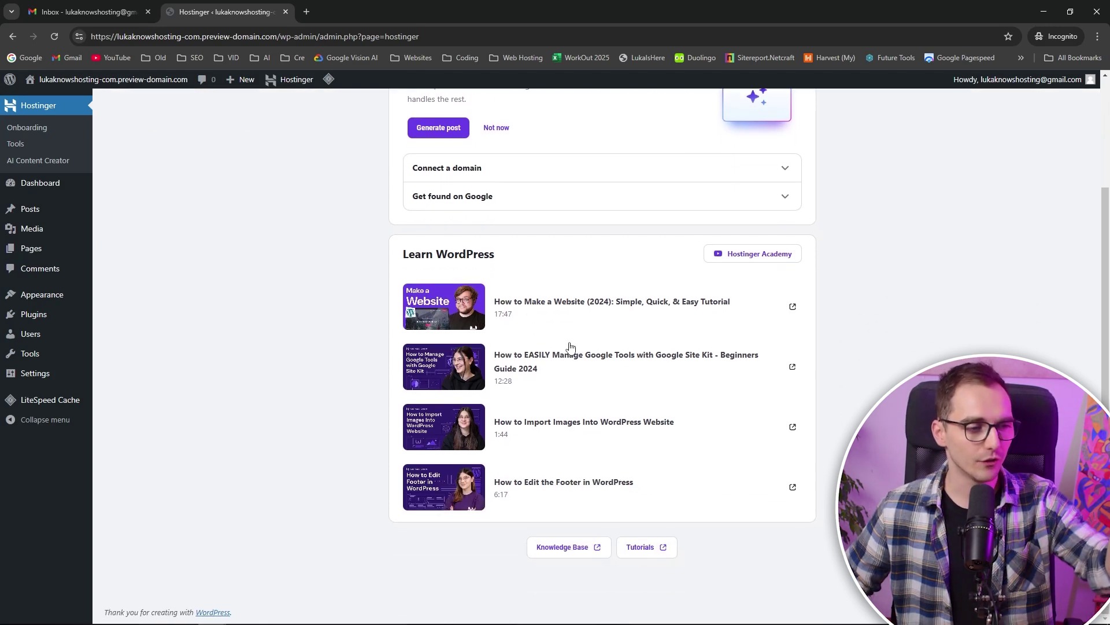
{"action": "scroll", "coordinate": [556, 346], "scroll_direction": "up", "scroll_amount": 3}
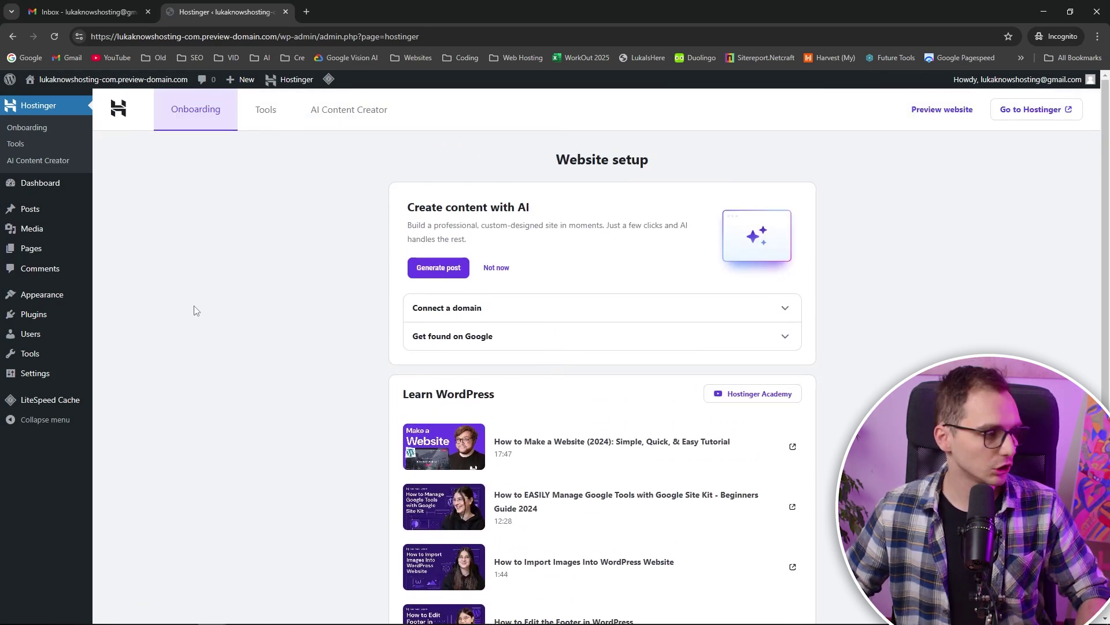
{"action": "mouse_move", "coordinate": [62, 335]}
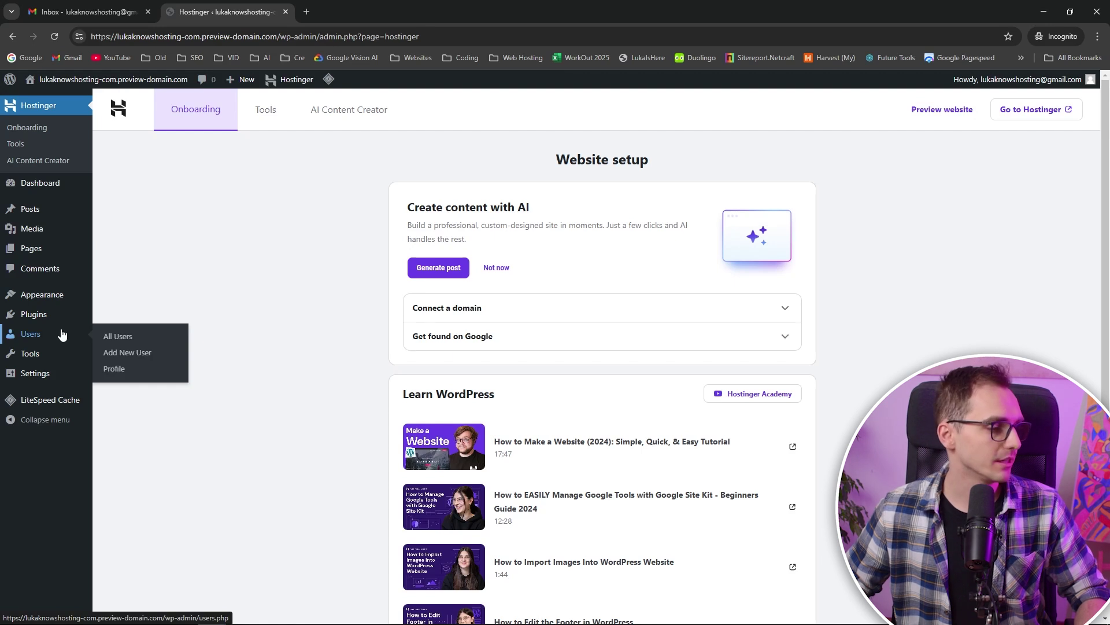
{"action": "left_click", "coordinate": [62, 335]}
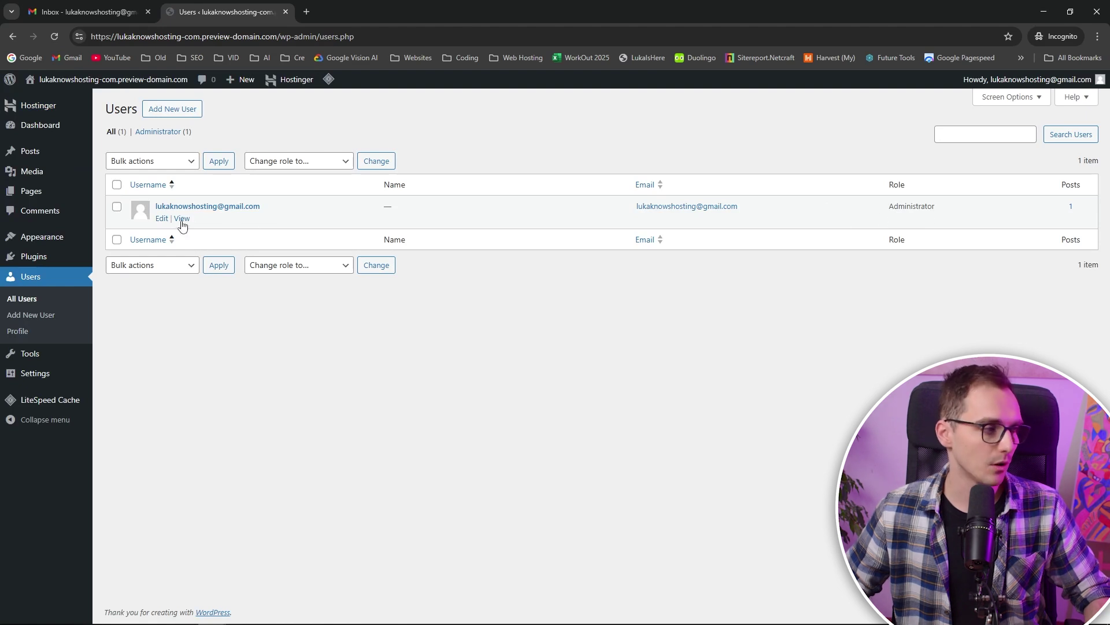
Generate a strong new password on the administrator's profile, hide it, and switch to Gmail.
{"action": "left_click", "coordinate": [160, 220]}
{"action": "scroll", "coordinate": [309, 324], "scroll_direction": "down", "scroll_amount": 10}
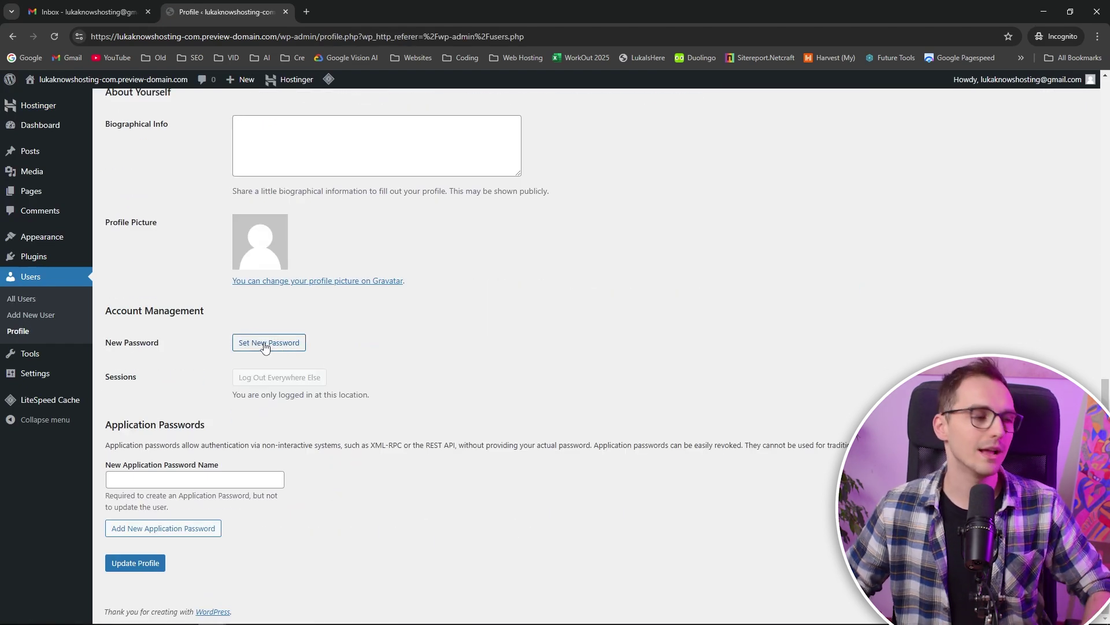
{"action": "left_click", "coordinate": [264, 346]}
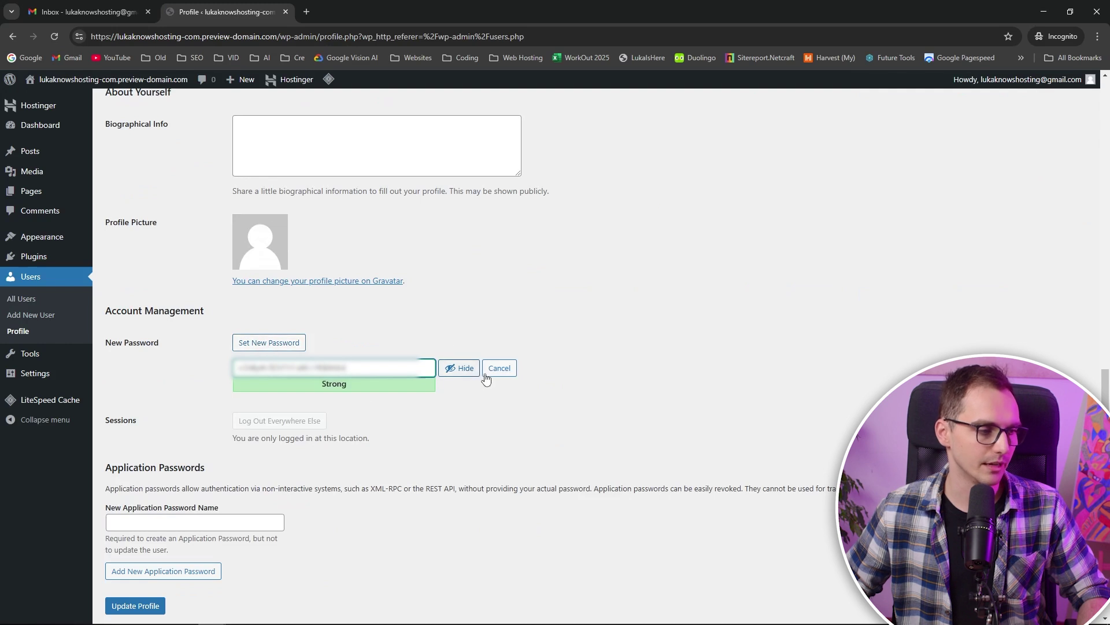
{"action": "left_click", "coordinate": [469, 368]}
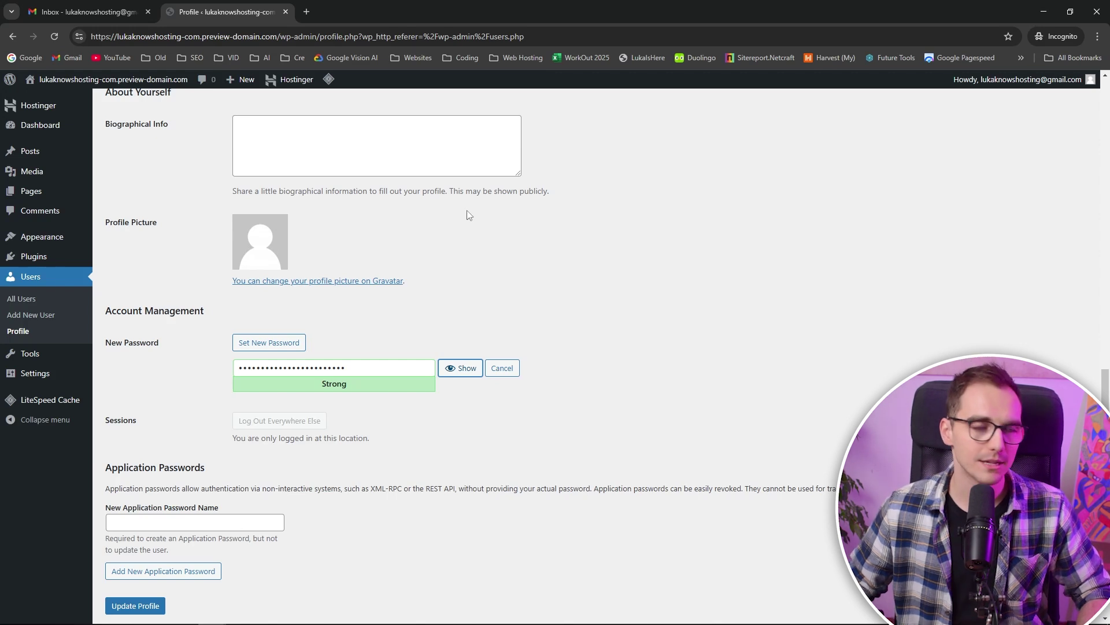
{"action": "key", "text": "ctrl+shift+Tab"}
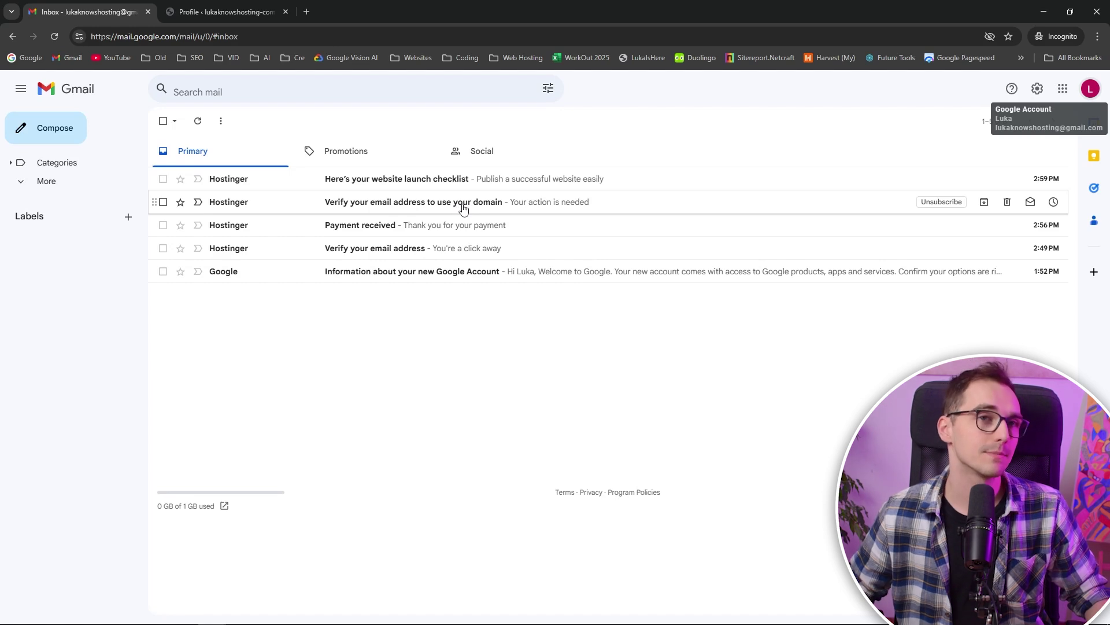
Read Hostinger's 'Get ready to launch your site' checklist email.
{"action": "left_click", "coordinate": [416, 179]}
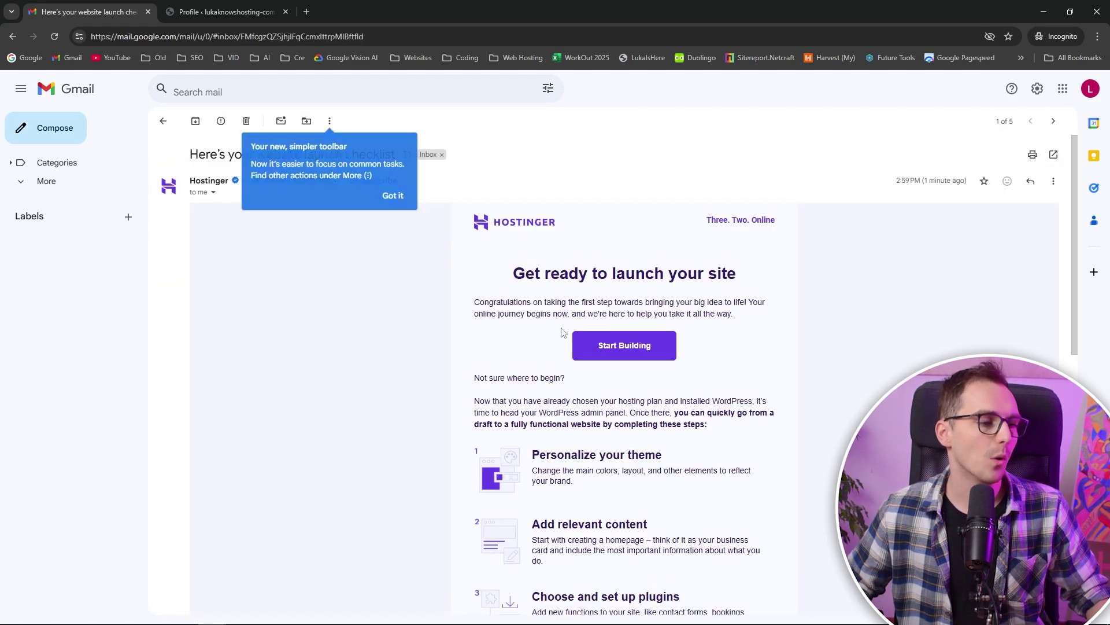
{"action": "scroll", "coordinate": [624, 338], "scroll_direction": "down", "scroll_amount": 3}
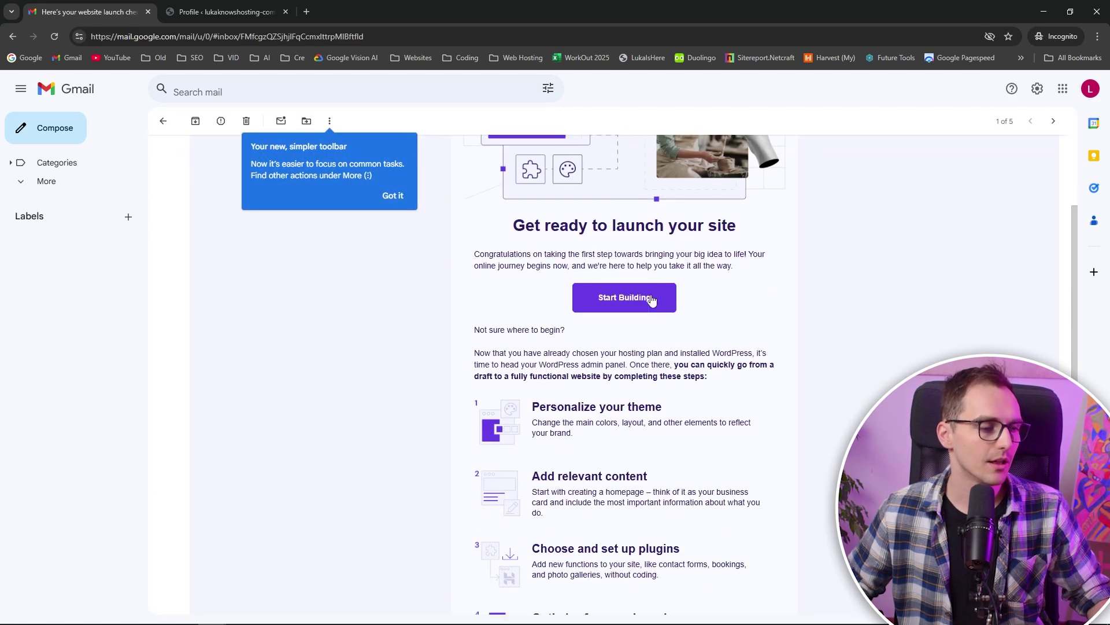
{"action": "scroll", "coordinate": [648, 298], "scroll_direction": "down", "scroll_amount": 3}
{"action": "scroll", "coordinate": [363, 315], "scroll_direction": "up", "scroll_amount": 5}
Return to the WordPress profile tab and cancel leaving it, keeping the unsaved password.
{"action": "left_click", "coordinate": [225, 11]}
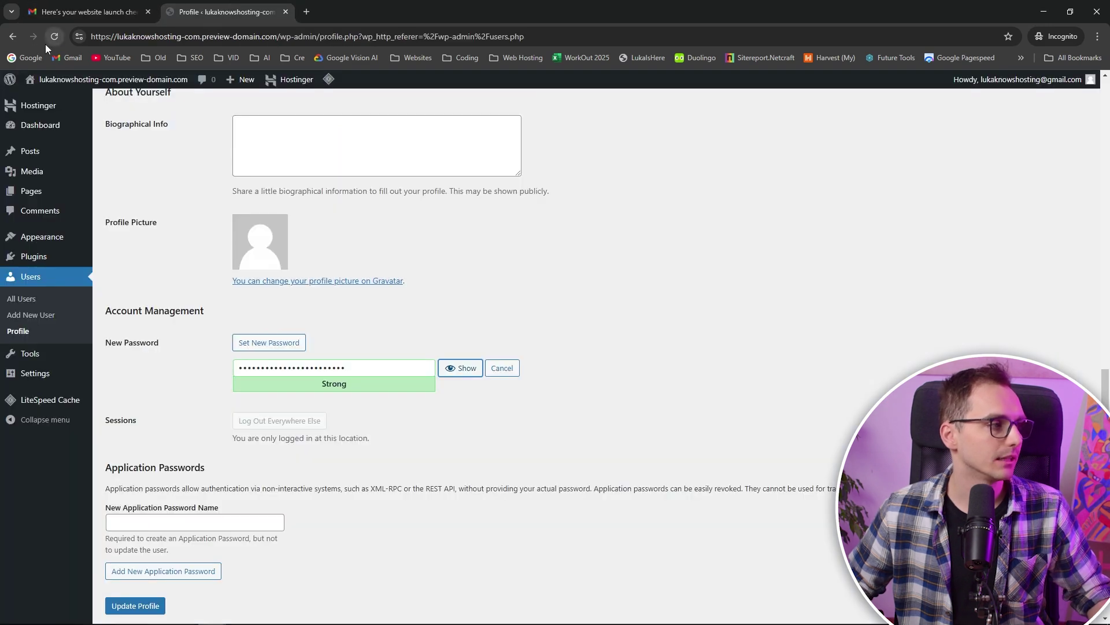
{"action": "left_click", "coordinate": [13, 38]}
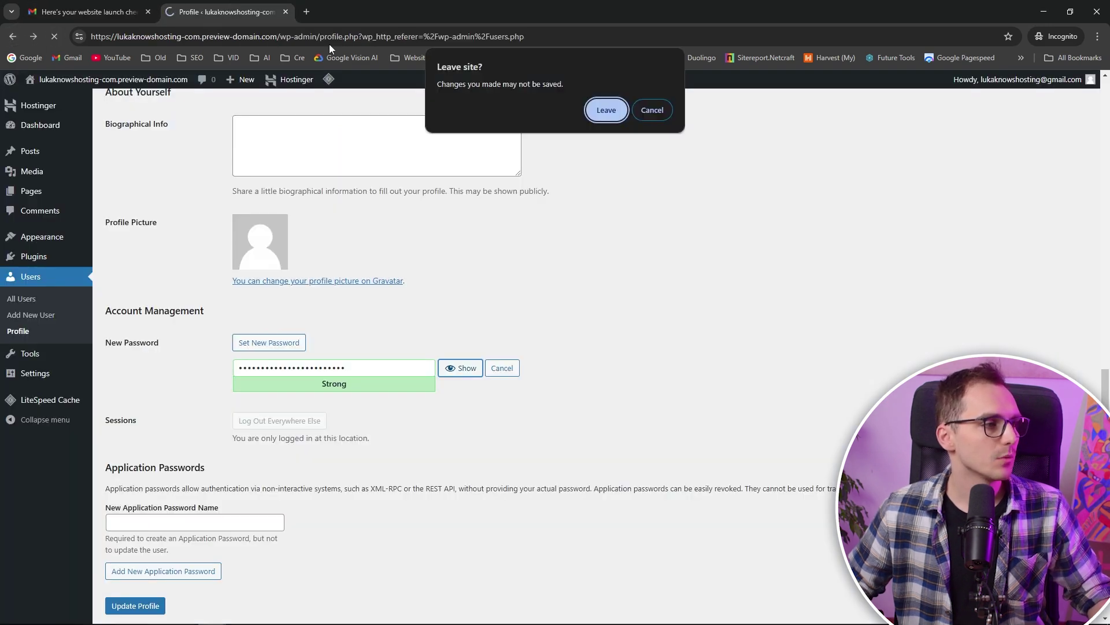
{"action": "left_click", "coordinate": [661, 115]}
Load hpanel.hostinger.com in a new tab, resend the verification email, and go back to the Gmail inbox.
{"action": "left_click", "coordinate": [307, 12]}
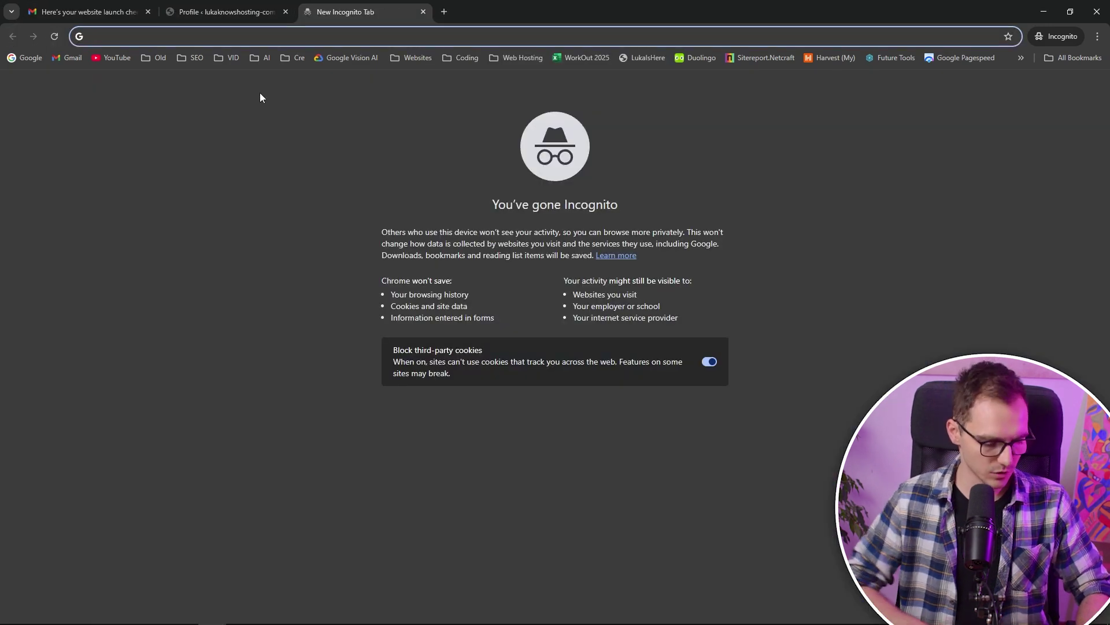
{"action": "type", "text": "hpanel.hostinger.com"}
{"action": "key", "text": "Return"}
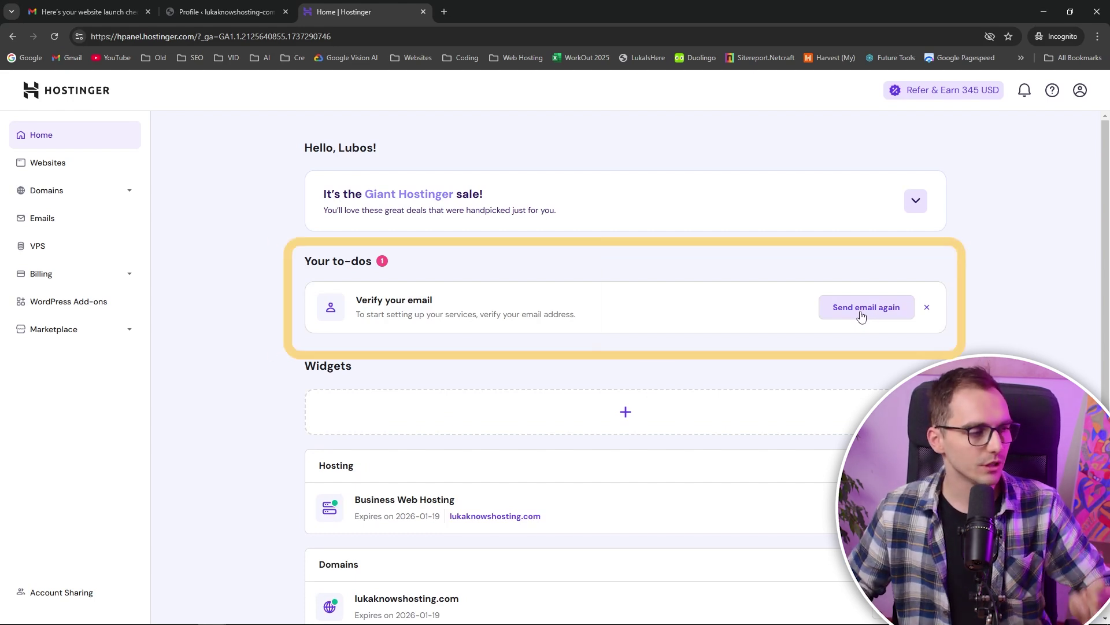
{"action": "left_click", "coordinate": [873, 318]}
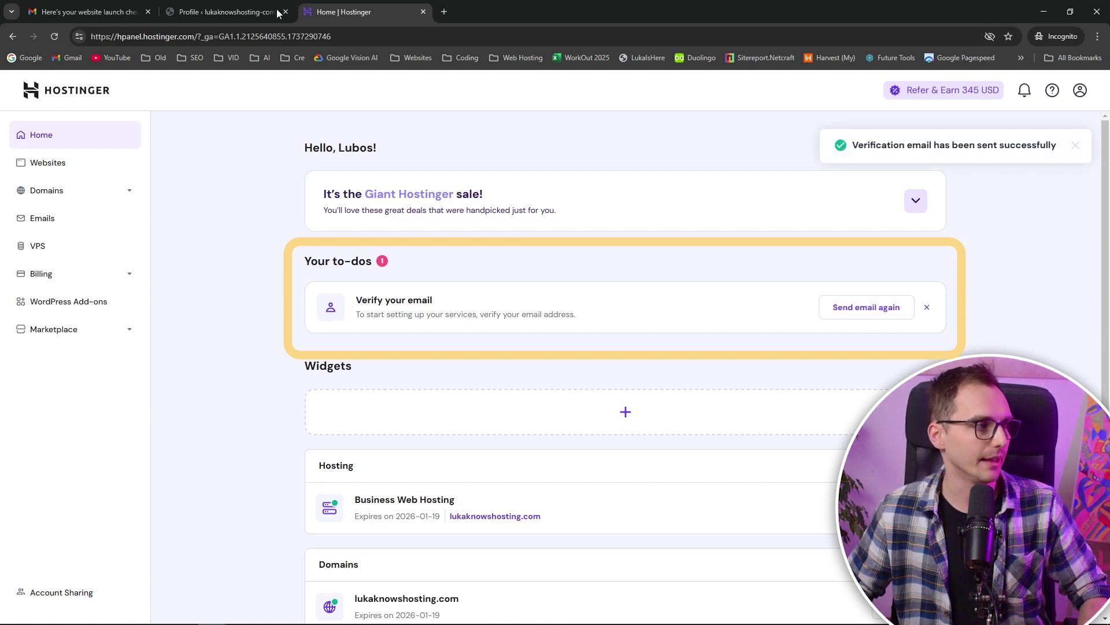
{"action": "left_click", "coordinate": [87, 12]}
{"action": "left_click", "coordinate": [164, 119]}
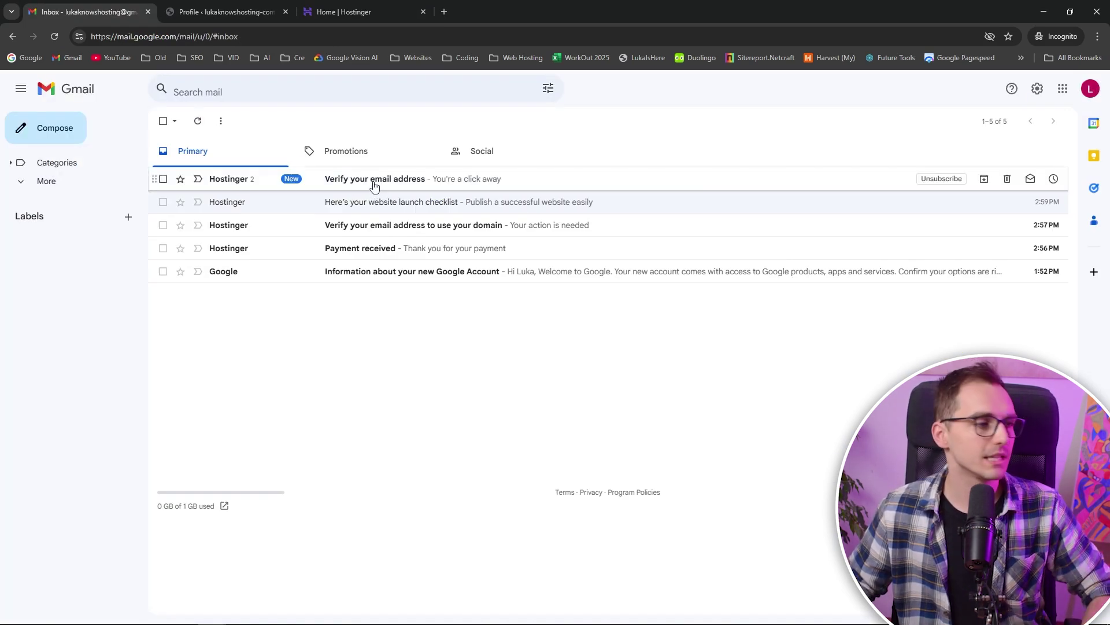
Open the 'Verify your email address' thread and use Verify Email in the latest message.
{"action": "left_click", "coordinate": [374, 185]}
{"action": "scroll", "coordinate": [523, 352], "scroll_direction": "down", "scroll_amount": 3}
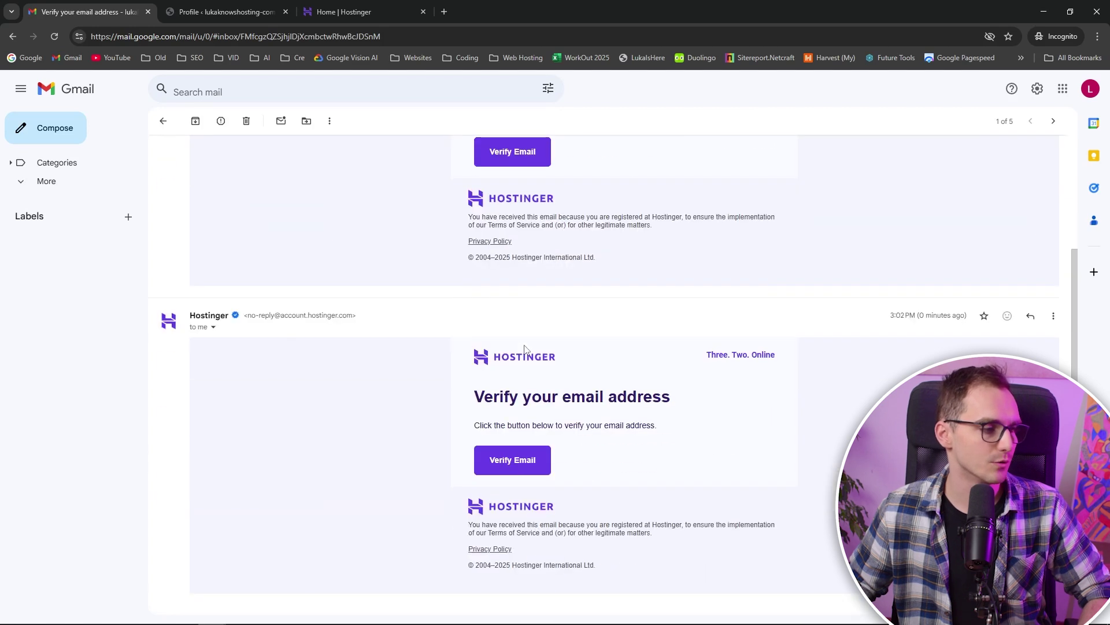
{"action": "scroll", "coordinate": [509, 370], "scroll_direction": "down", "scroll_amount": 2}
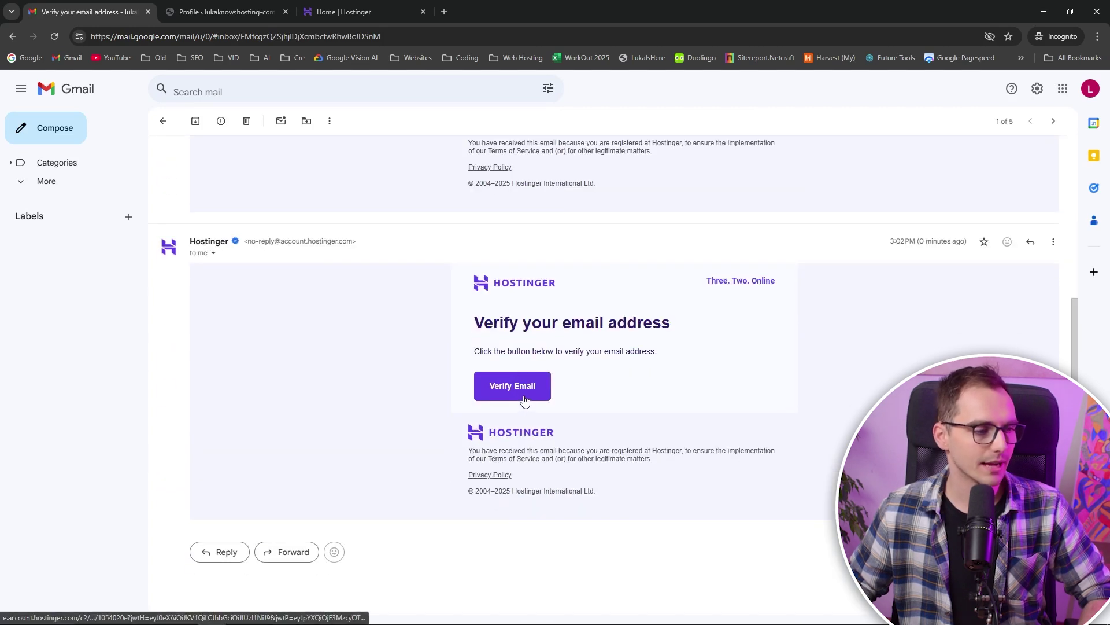
{"action": "scroll", "coordinate": [634, 394], "scroll_direction": "up", "scroll_amount": 4}
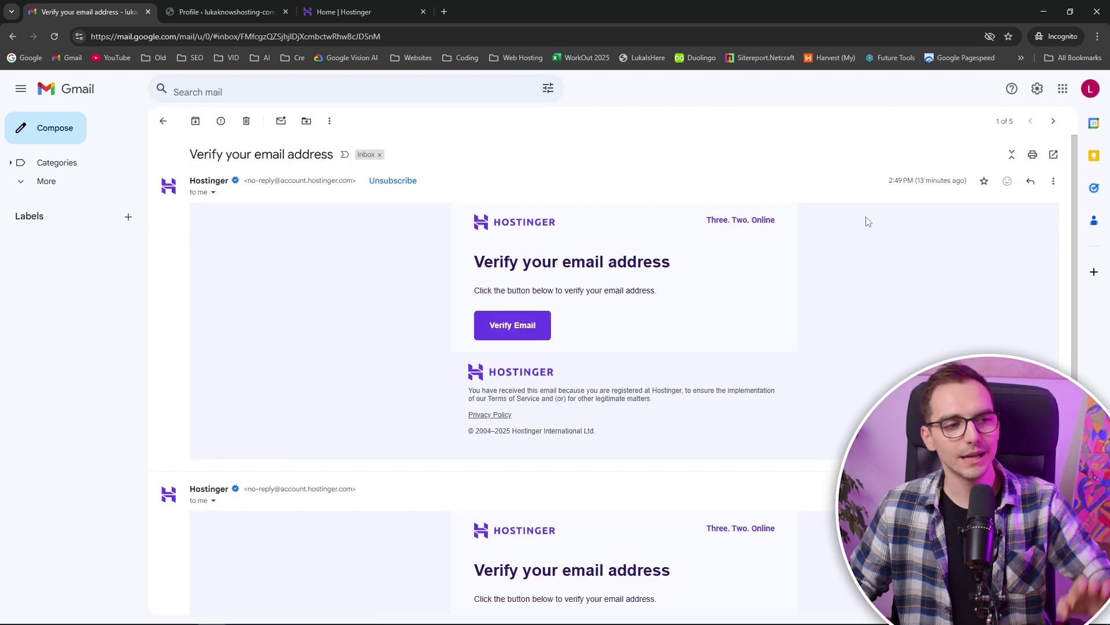
{"action": "left_click_drag", "start_coordinate": [887, 187], "coordinate": [977, 185]}
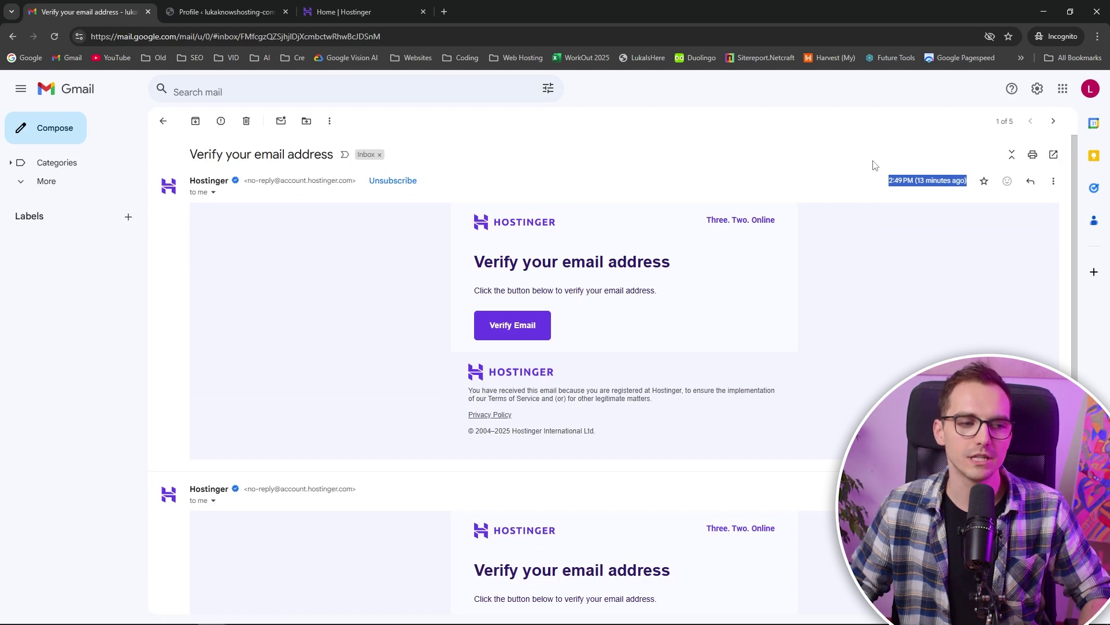
{"action": "scroll", "coordinate": [867, 354], "scroll_direction": "down", "scroll_amount": 4}
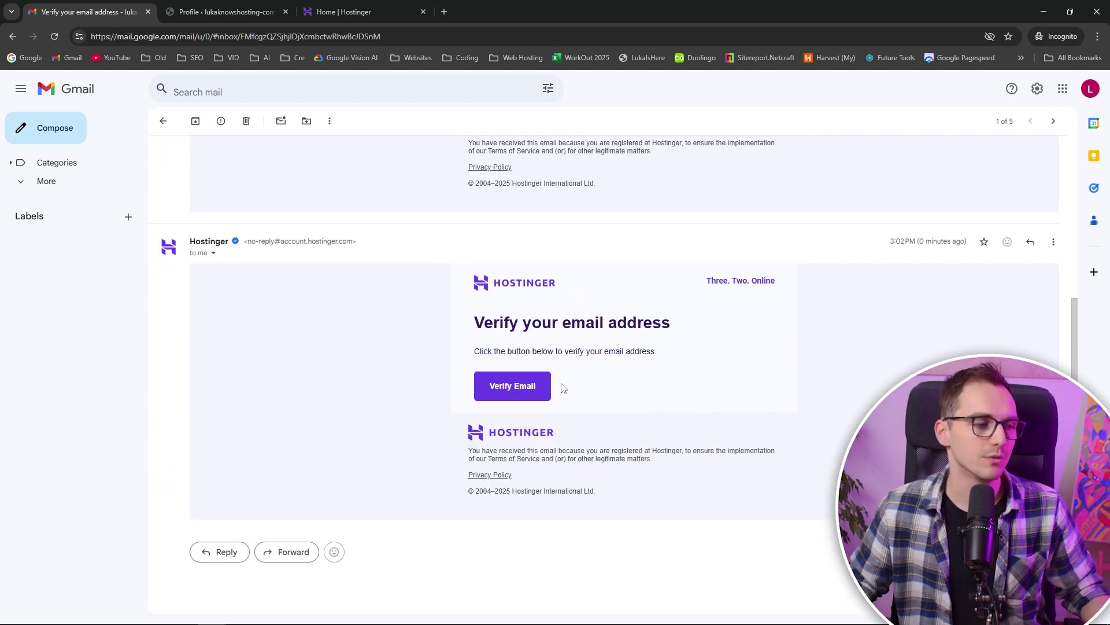
{"action": "left_click", "coordinate": [535, 375]}
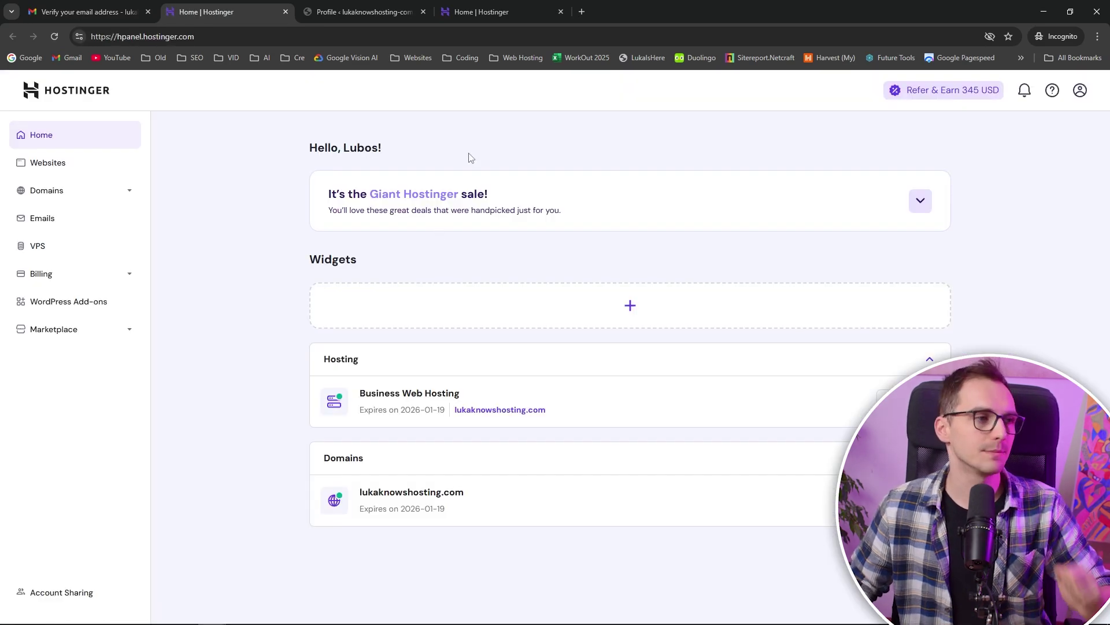
Close the duplicate hPanel tab and return to the Home | Hostinger tab.
{"action": "left_click", "coordinate": [512, 12]}
{"action": "left_click", "coordinate": [560, 11]}
{"action": "left_click", "coordinate": [272, 13]}
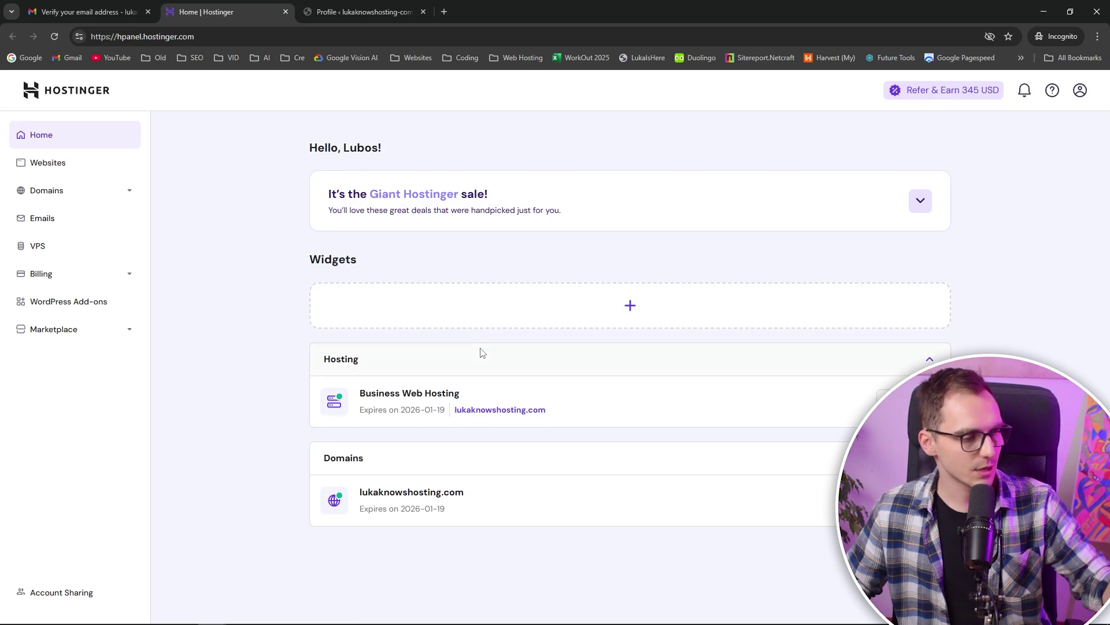
Check the domain and hosting plan expiry dates, then open the Websites list.
{"action": "left_click_drag", "start_coordinate": [453, 517], "coordinate": [360, 514]}
{"action": "left_click_drag", "start_coordinate": [446, 410], "coordinate": [363, 413]}
{"action": "left_click", "coordinate": [389, 408]}
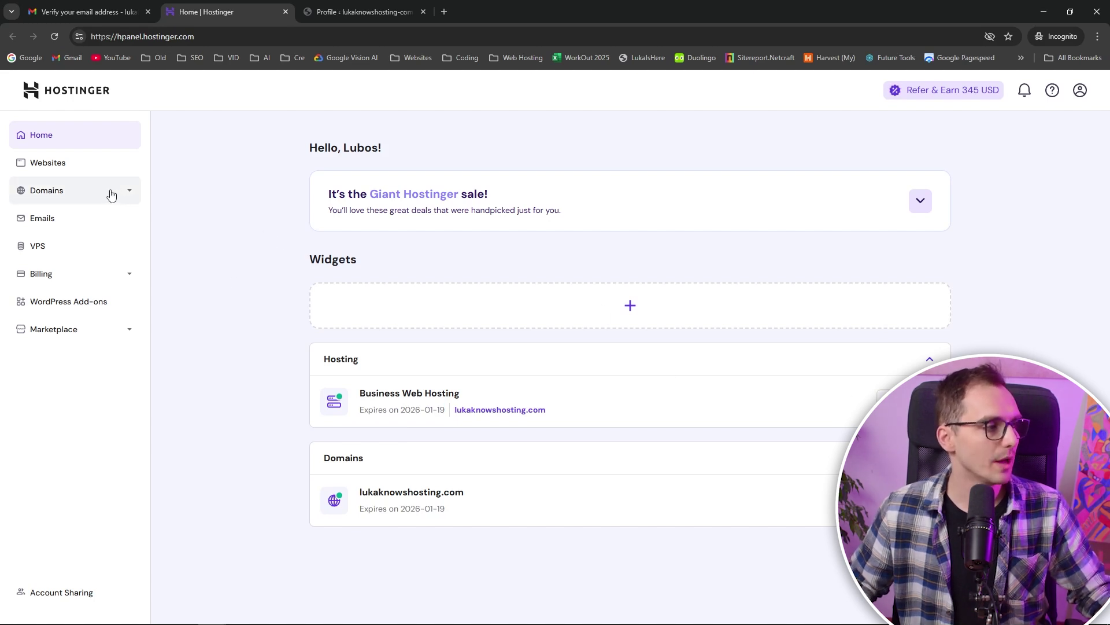
{"action": "left_click", "coordinate": [104, 171]}
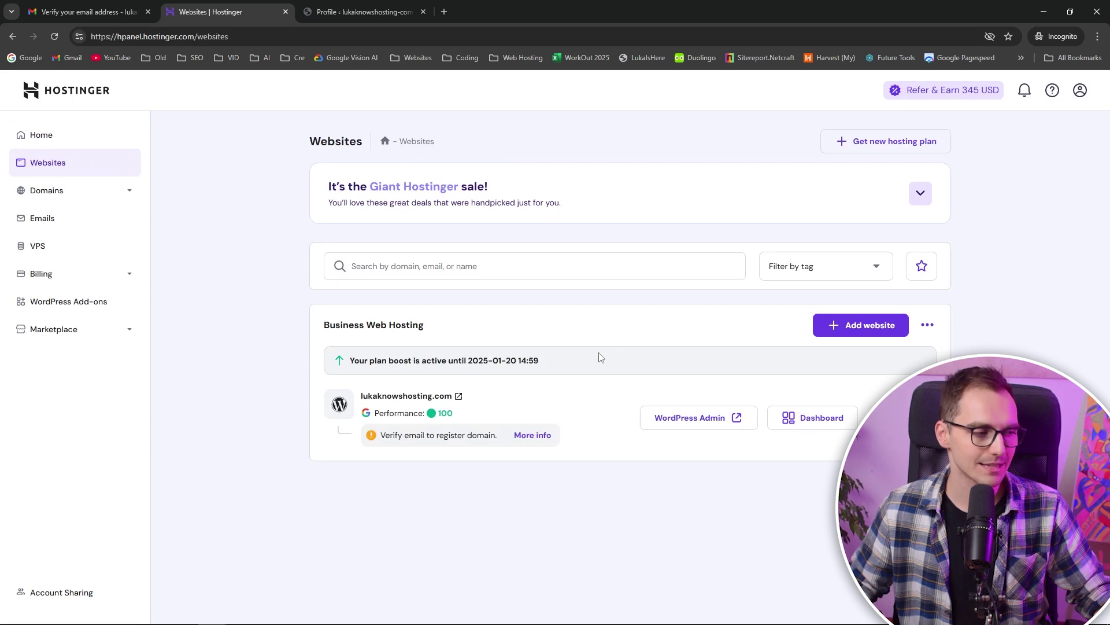
Add a new website to the Business plan using Hostinger Website Builder.
{"action": "mouse_move", "coordinate": [430, 415]}
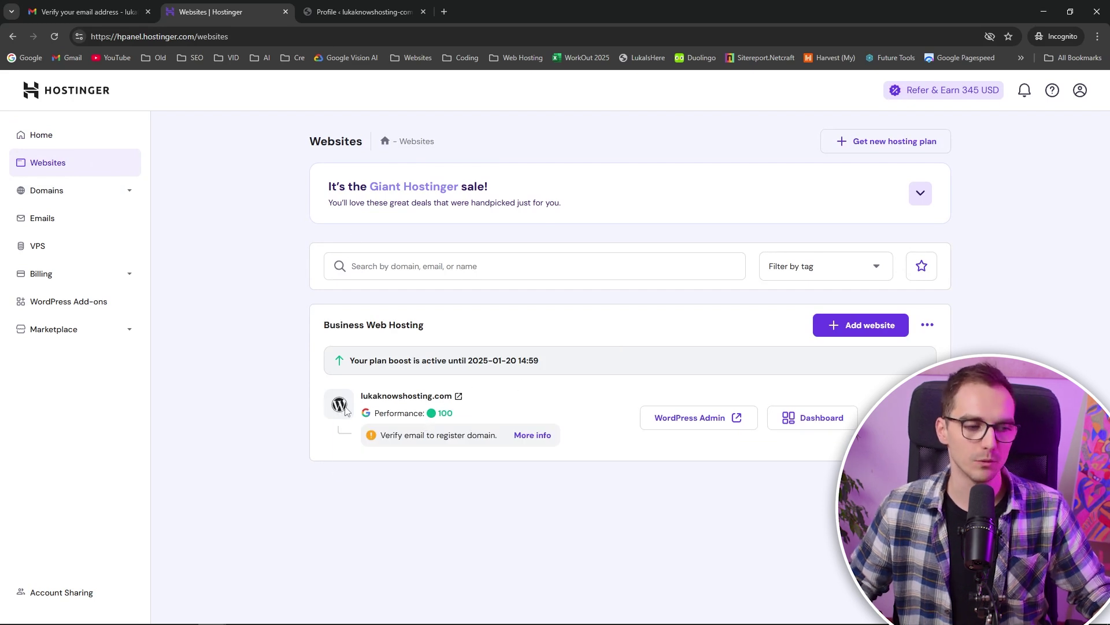
{"action": "left_click", "coordinate": [857, 327]}
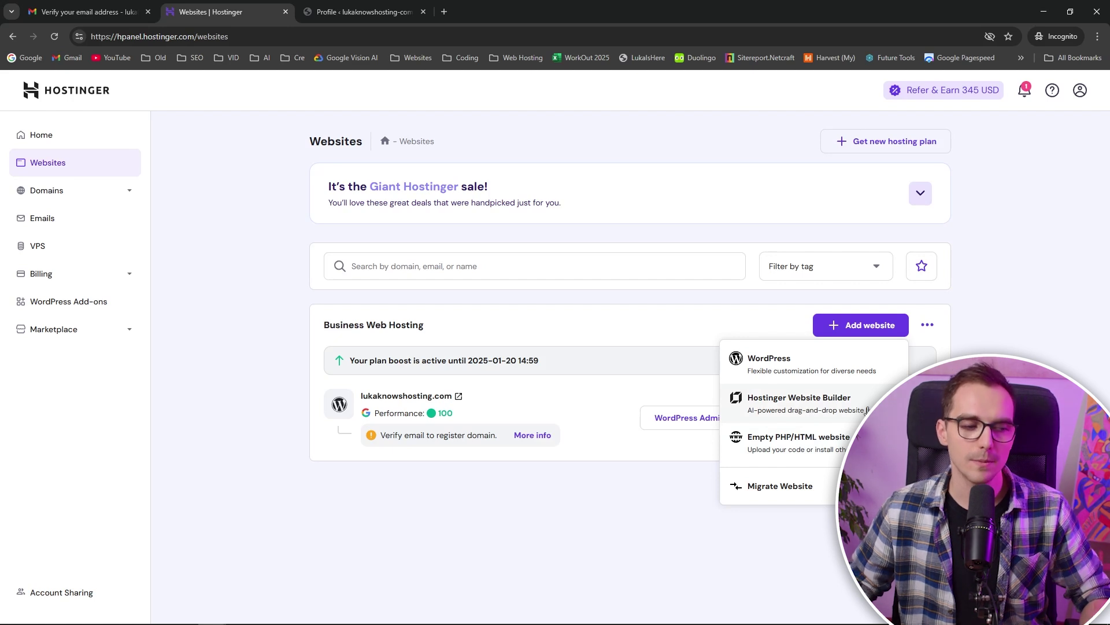
{"action": "left_click", "coordinate": [793, 367]}
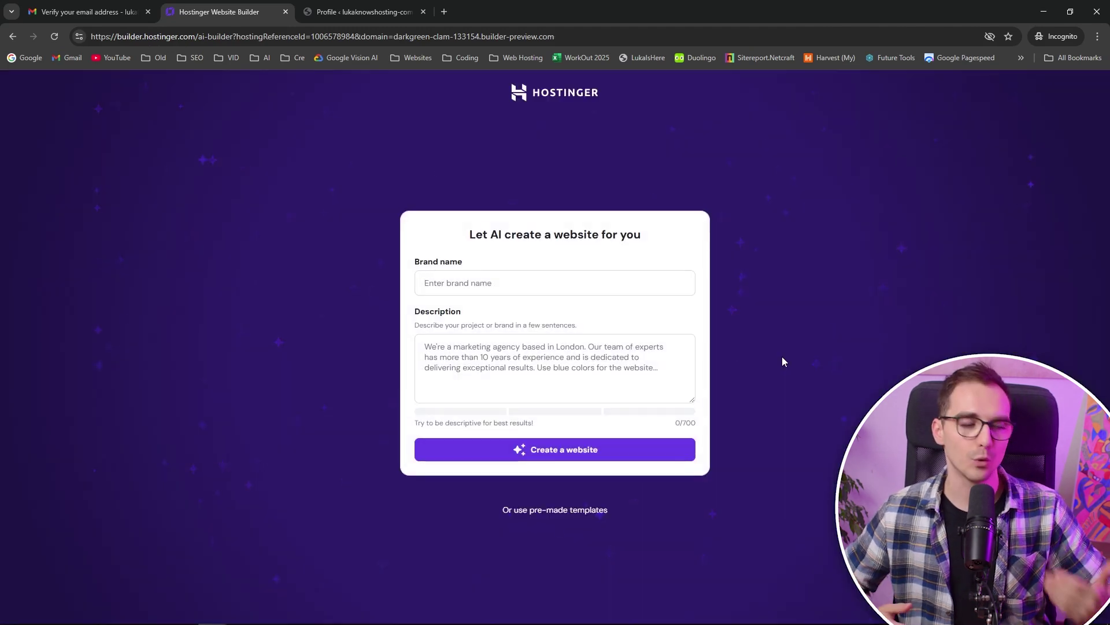
Focus the Brand name and Description fields on the 'Let AI create a website for you' form.
{"action": "left_click", "coordinate": [636, 289]}
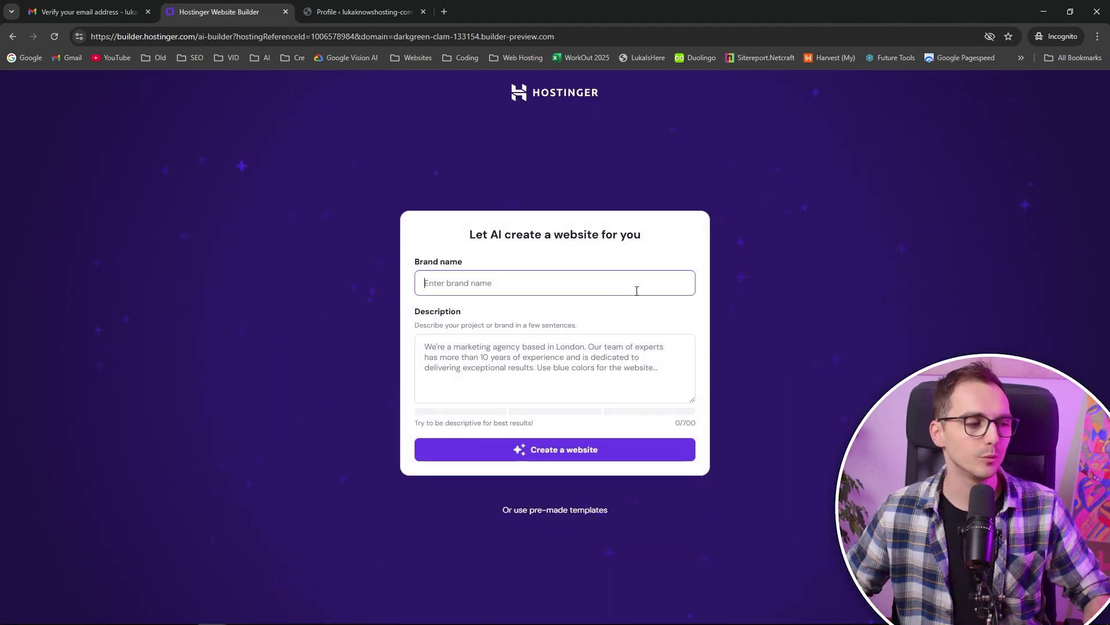
{"action": "left_click", "coordinate": [626, 356]}
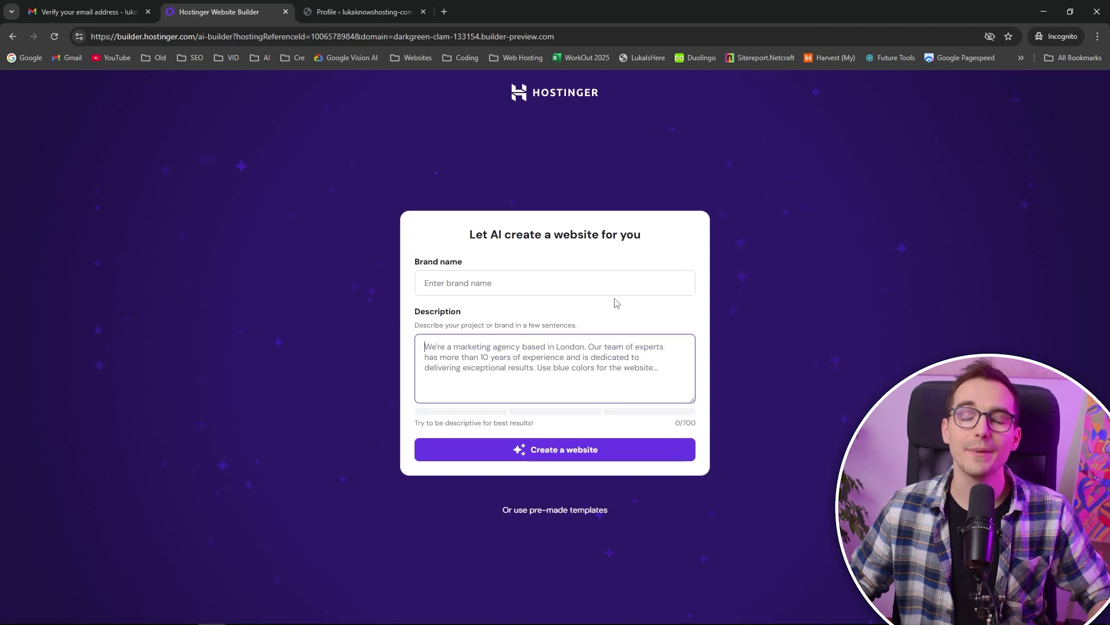